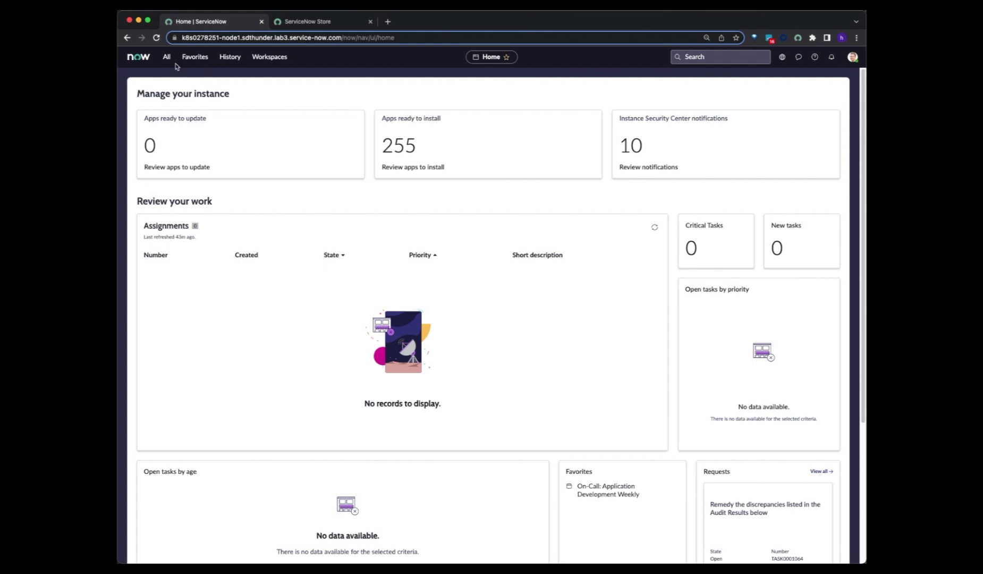
- Filter the navigator for 'brandi' and open Request Branded App under Mobile Branding
left_click(166, 58)
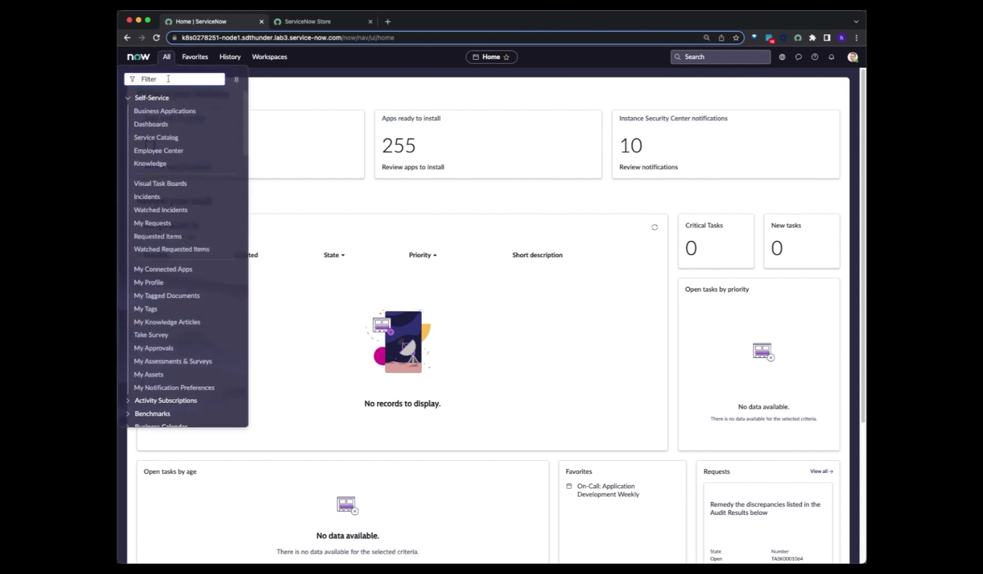
type("brandi")
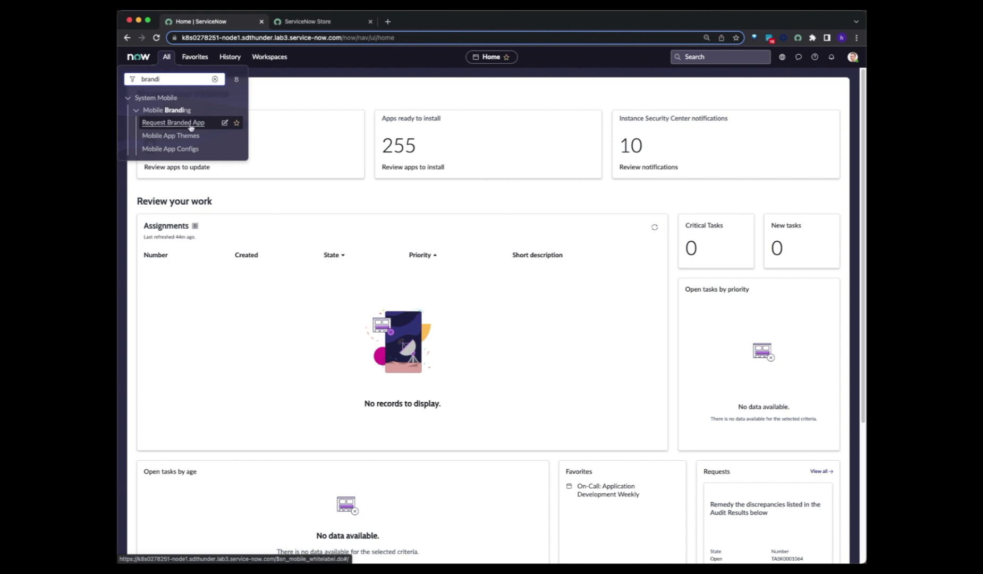
left_click(190, 126)
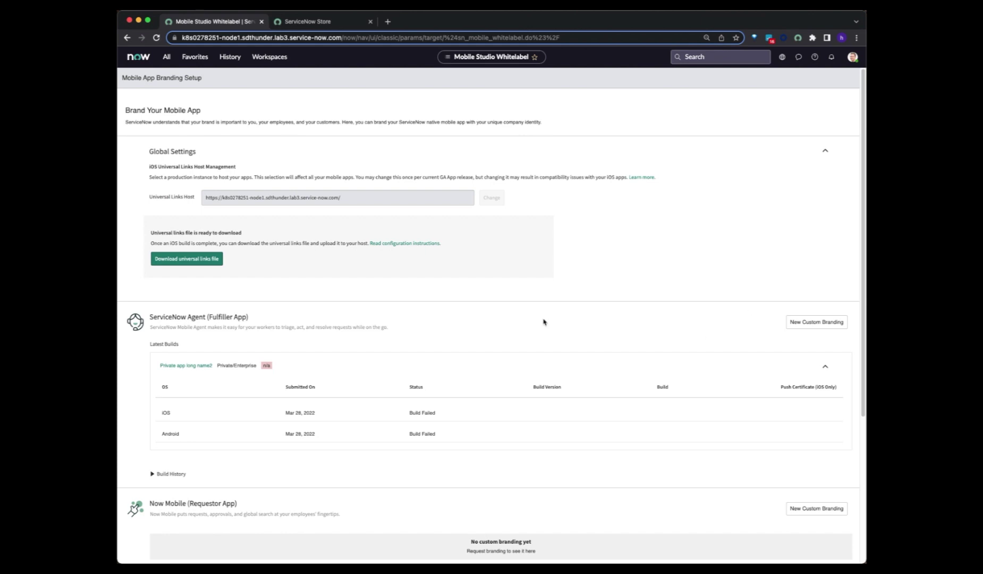
- Collapse the latest build details for the Fulfiller App and the Onboarding App
scroll(425, 346, "down", 4)
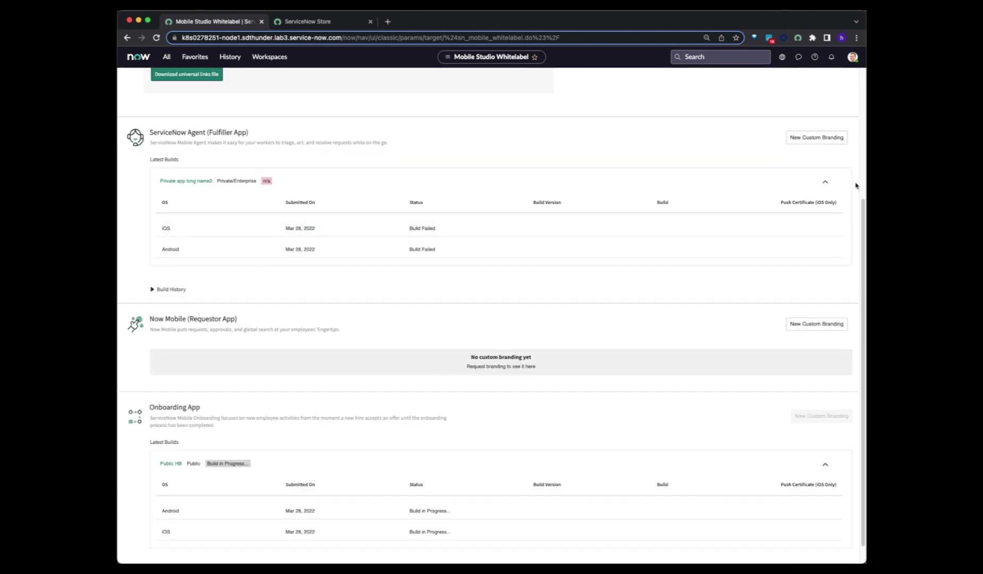
left_click(826, 181)
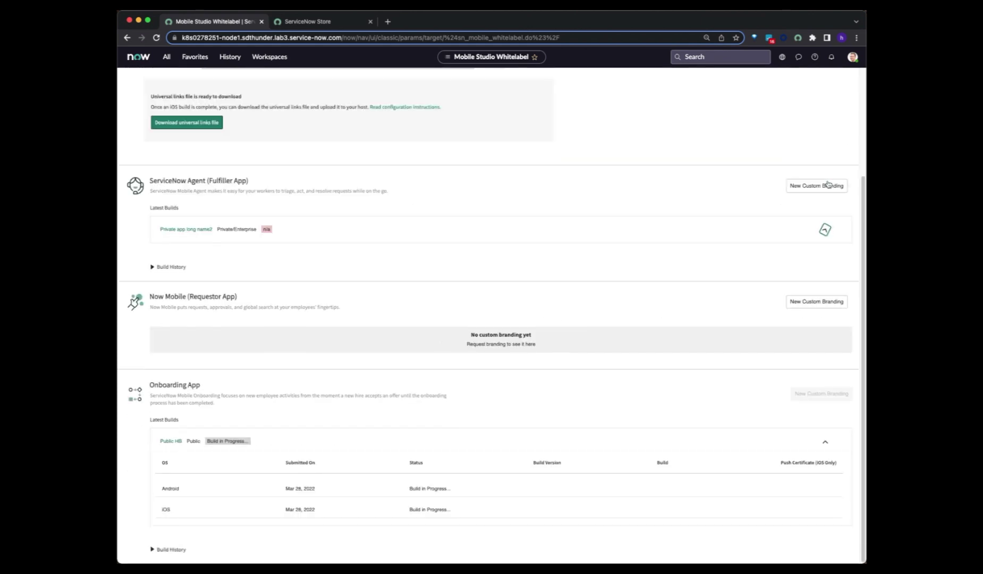
left_click(826, 442)
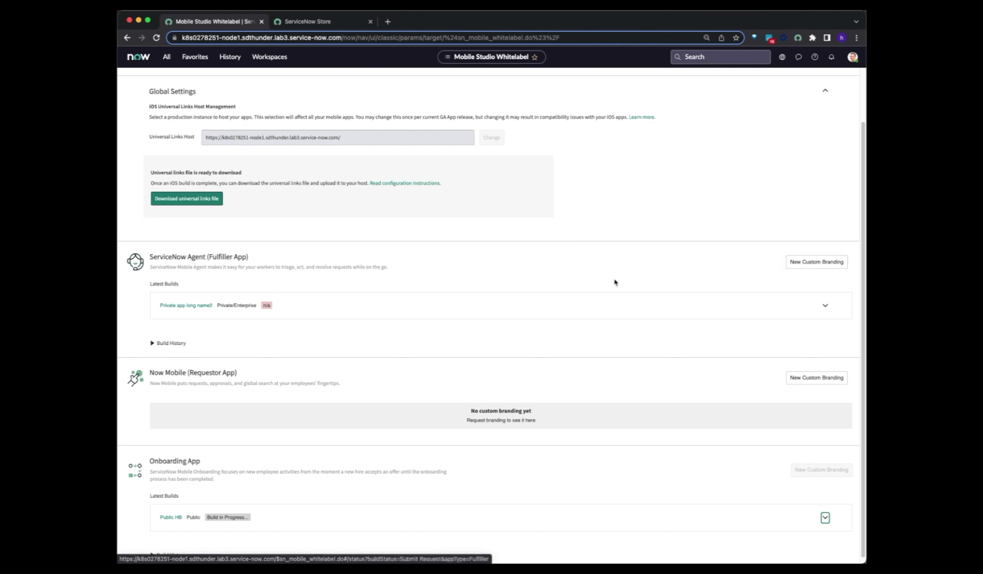
scroll(615, 281, "up", 1)
scroll(448, 286, "down", 1)
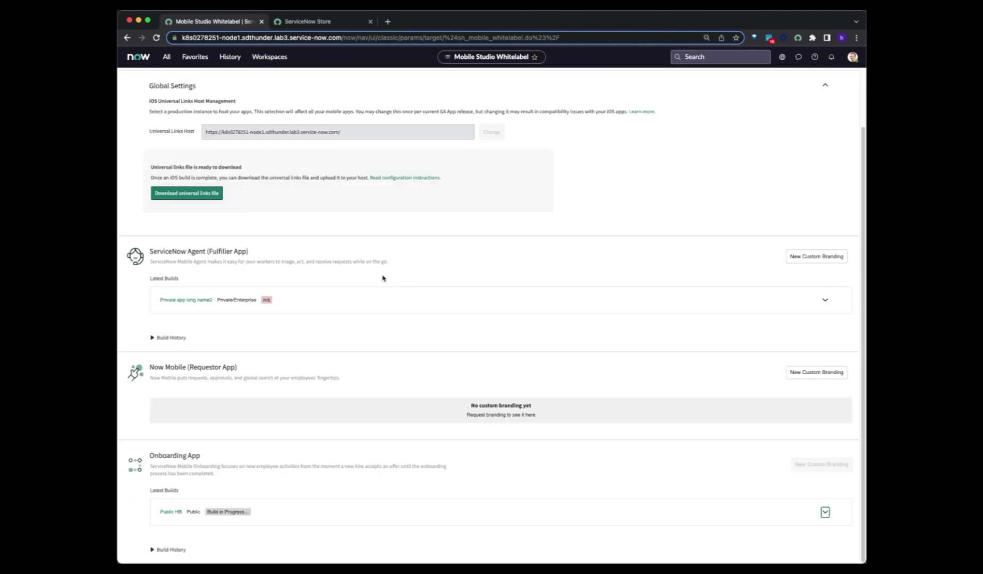
- Point out the Fulfiller App and Onboarding App titles by highlighting them
left_click_drag(165, 248, 247, 252)
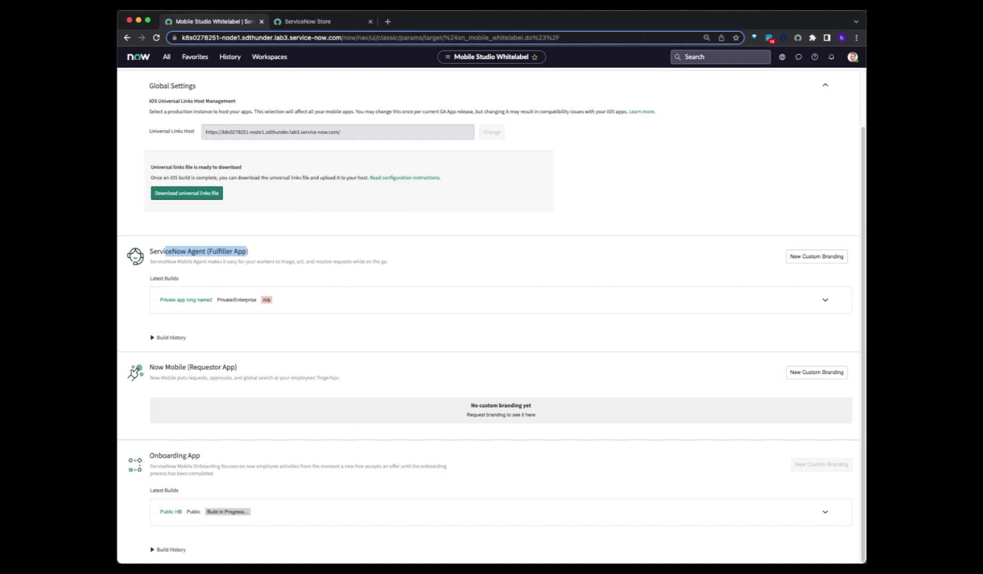
key("super+Tab")
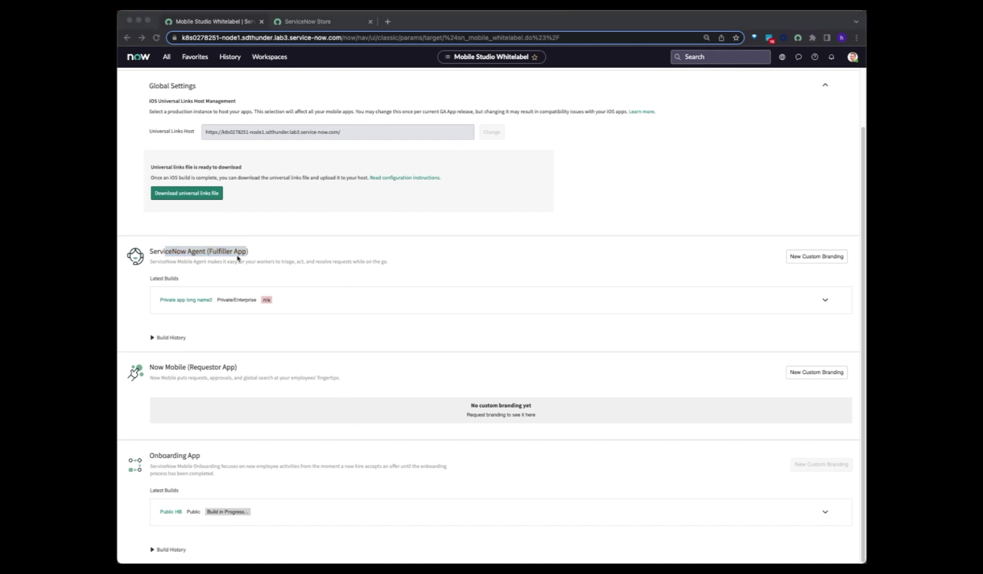
key("super+Tab")
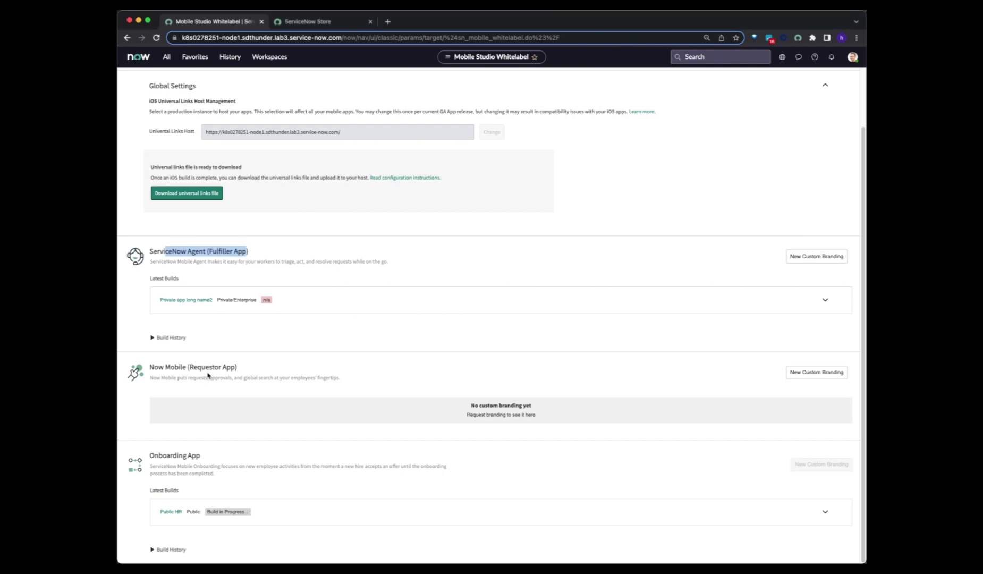
double_click(163, 456)
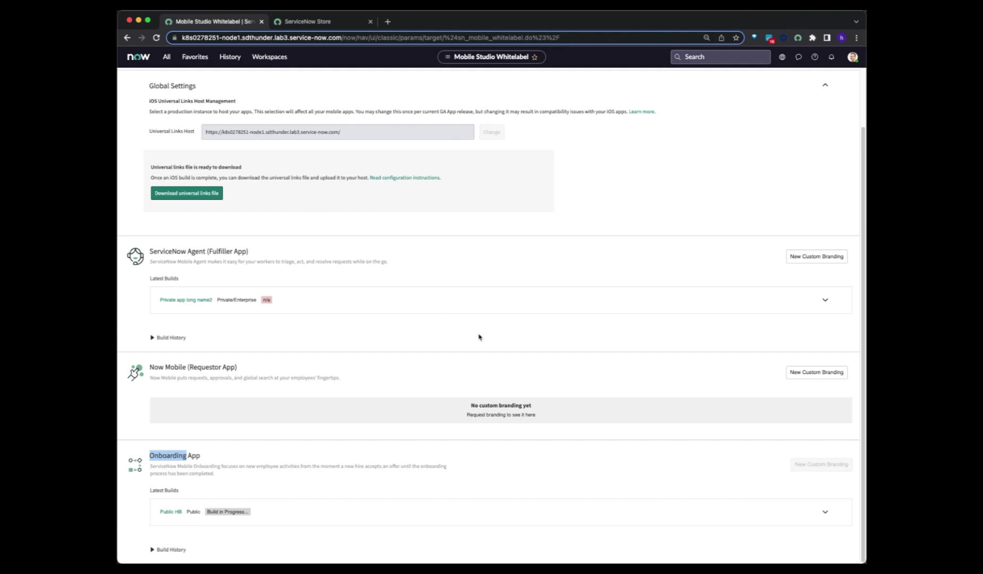
left_click(616, 326)
- Start a new Fulfiller App custom branding request with Private/Enterprise distribution on iOS and Android
left_click(811, 258)
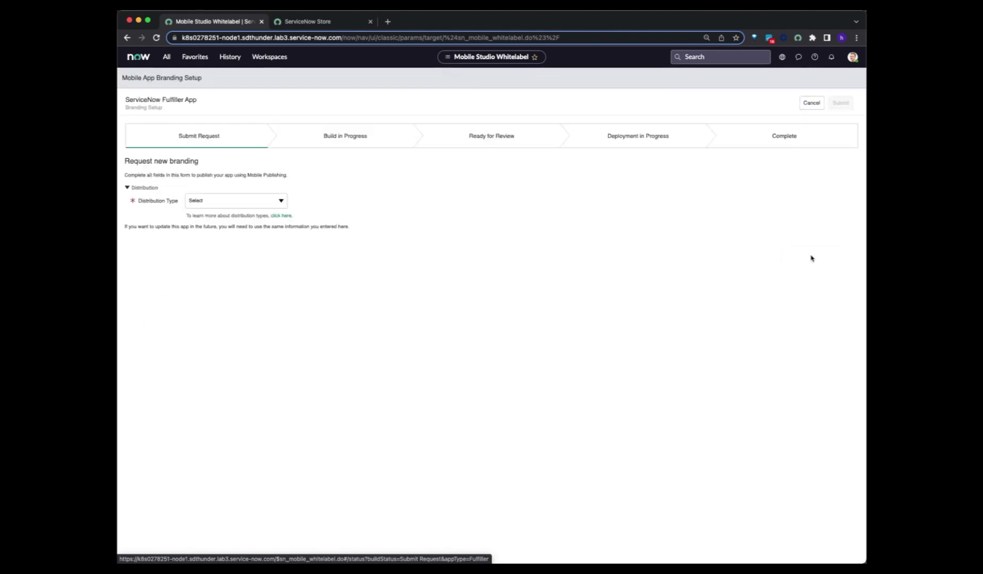
left_click(265, 204)
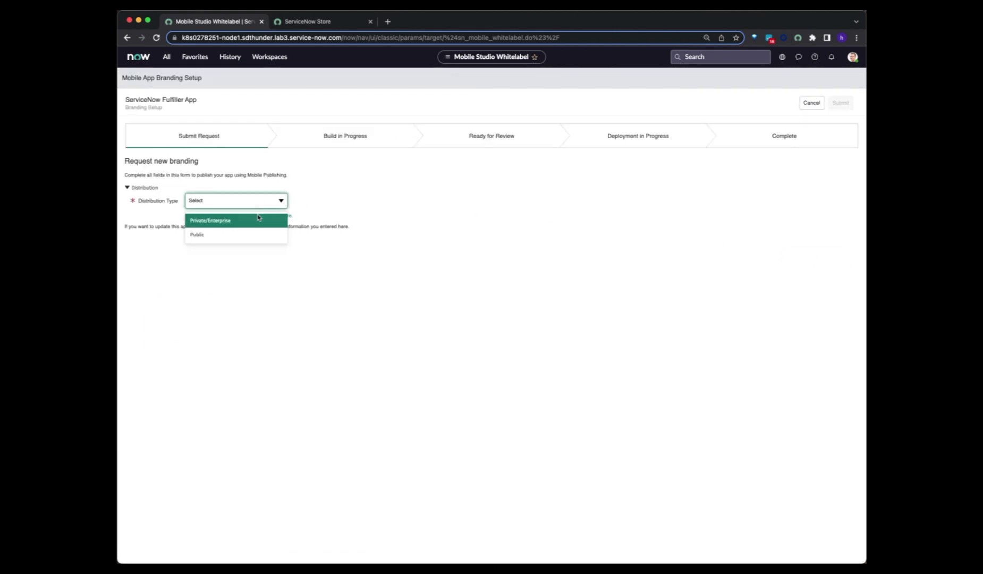
left_click(253, 221)
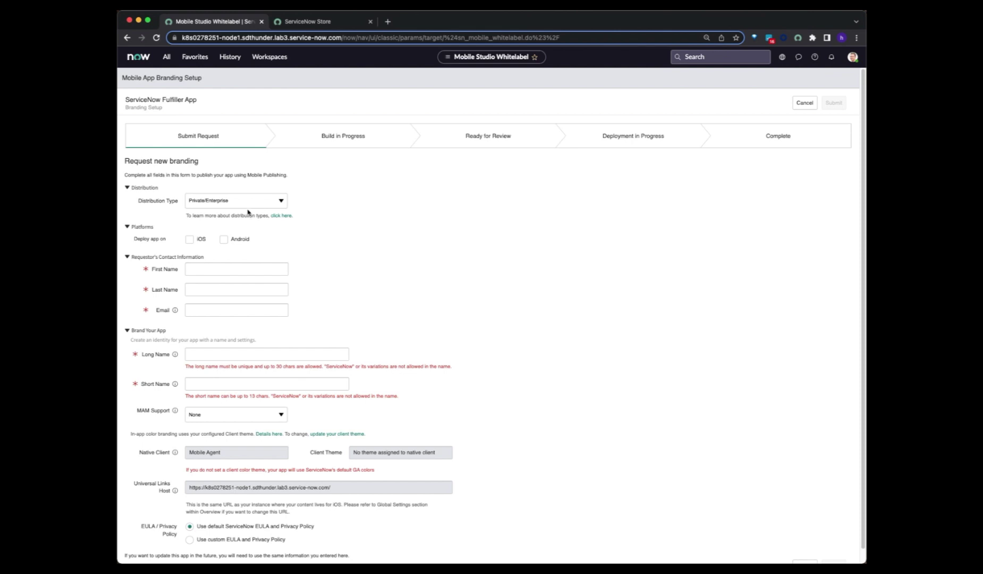
left_click(198, 204)
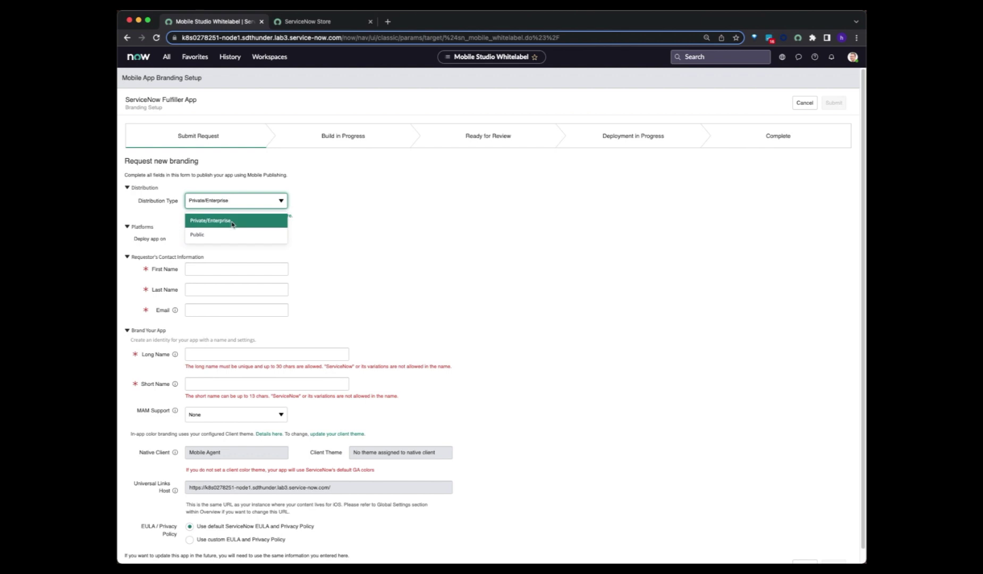
left_click(232, 223)
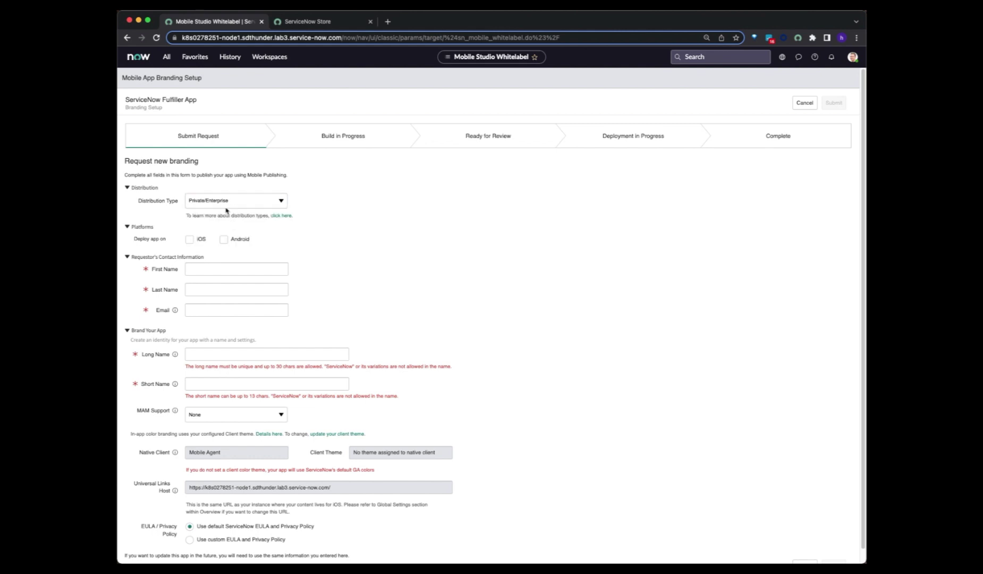
left_click(188, 240)
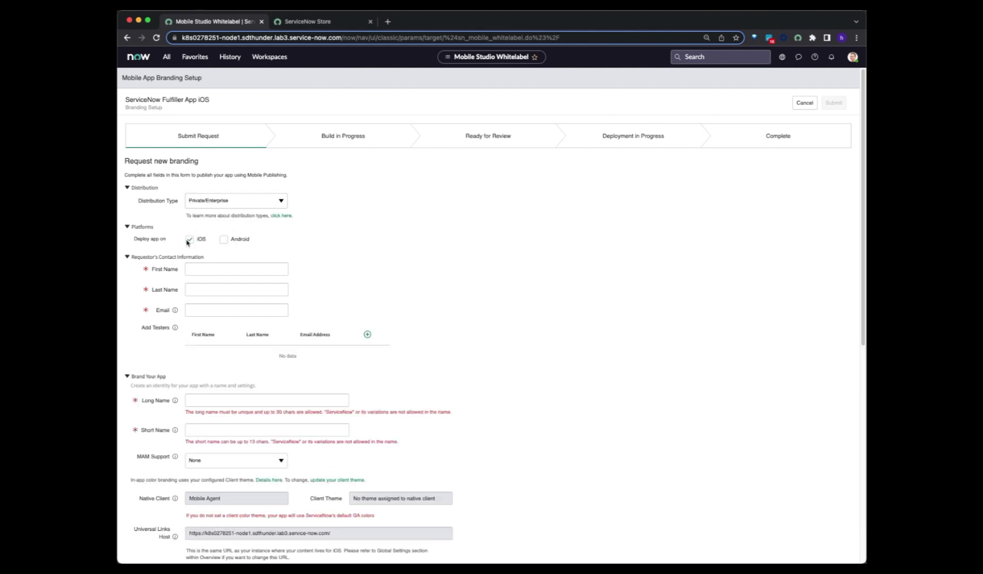
left_click(224, 241)
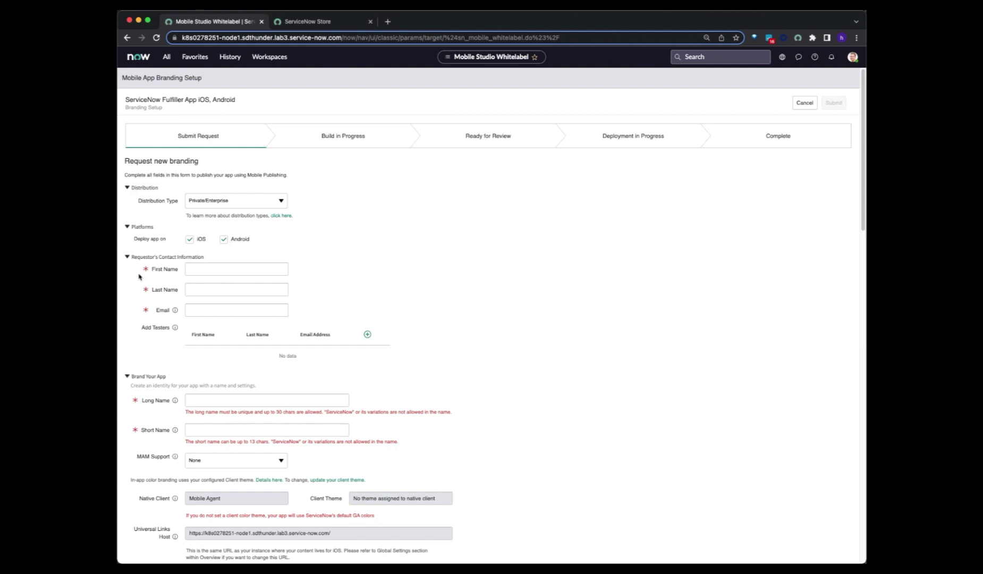
- Collapse the form sections, keep Android selected, and reopen Contact Information and Brand Your App
left_click(128, 257)
left_click(127, 272)
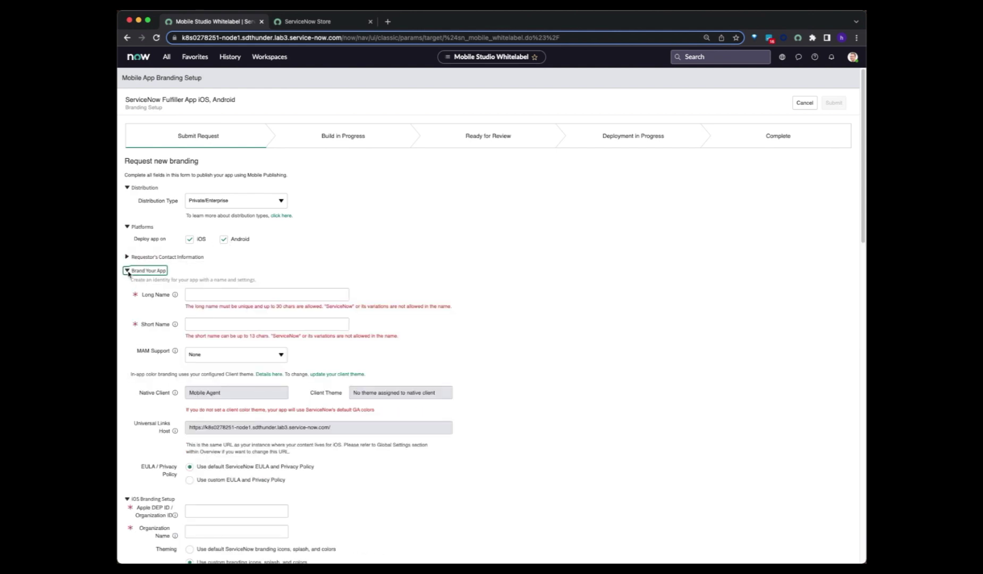
left_click(127, 285)
left_click(127, 298)
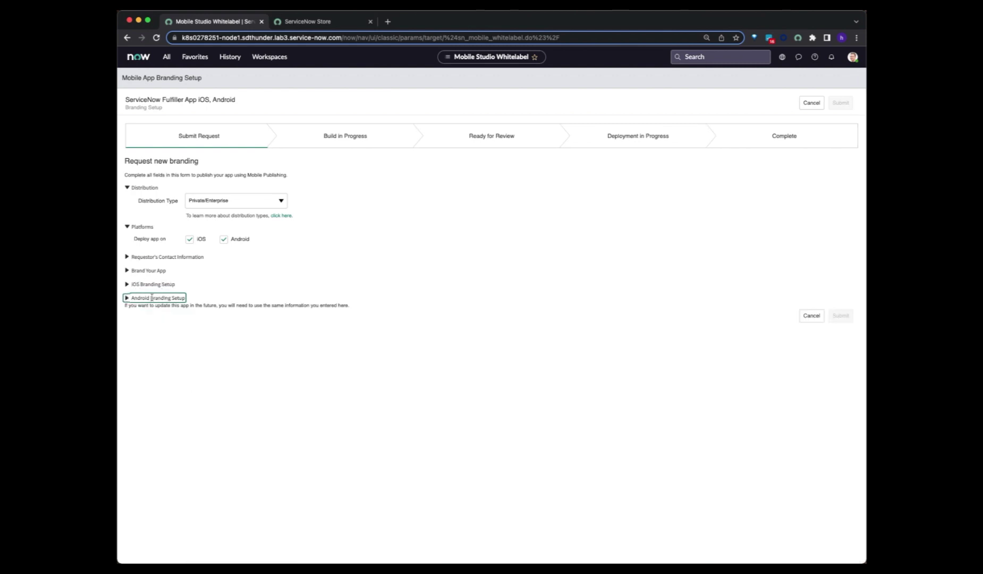
left_click(224, 239)
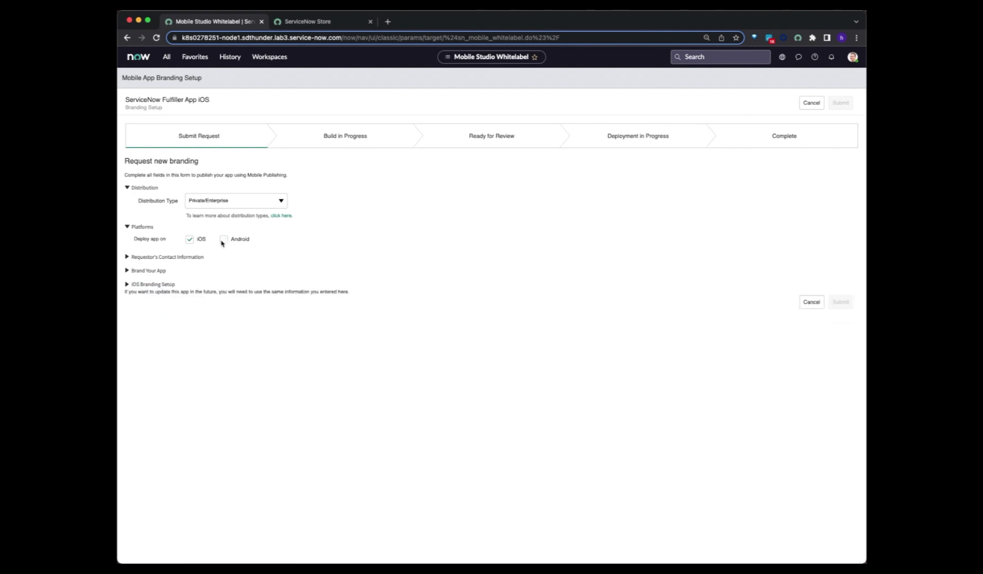
left_click(224, 240)
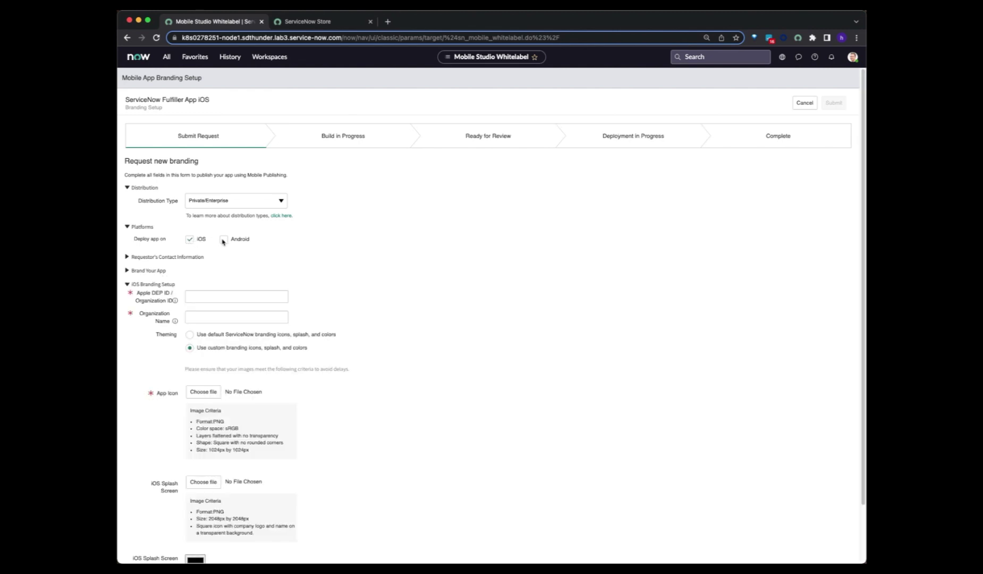
left_click(127, 257)
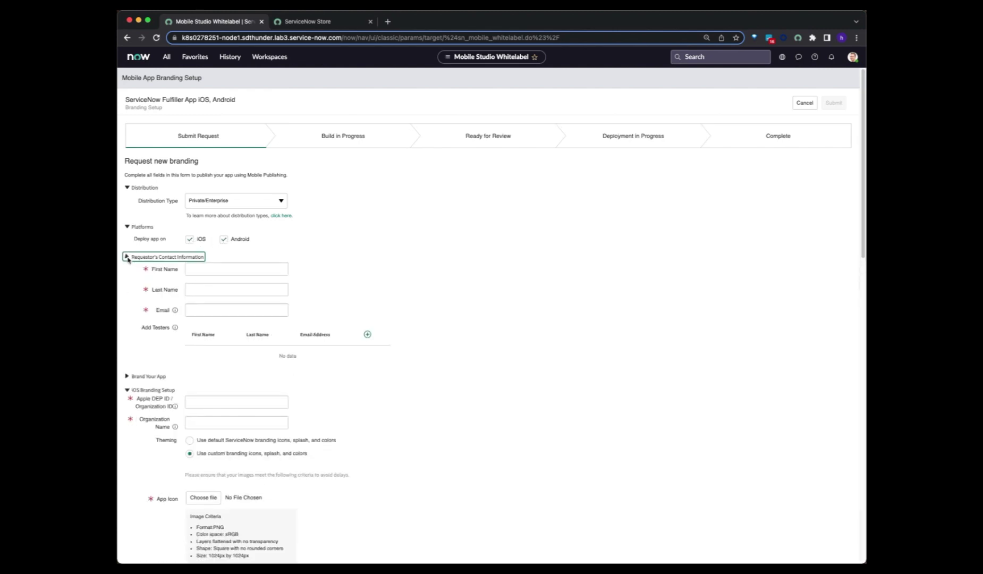
left_click(127, 377)
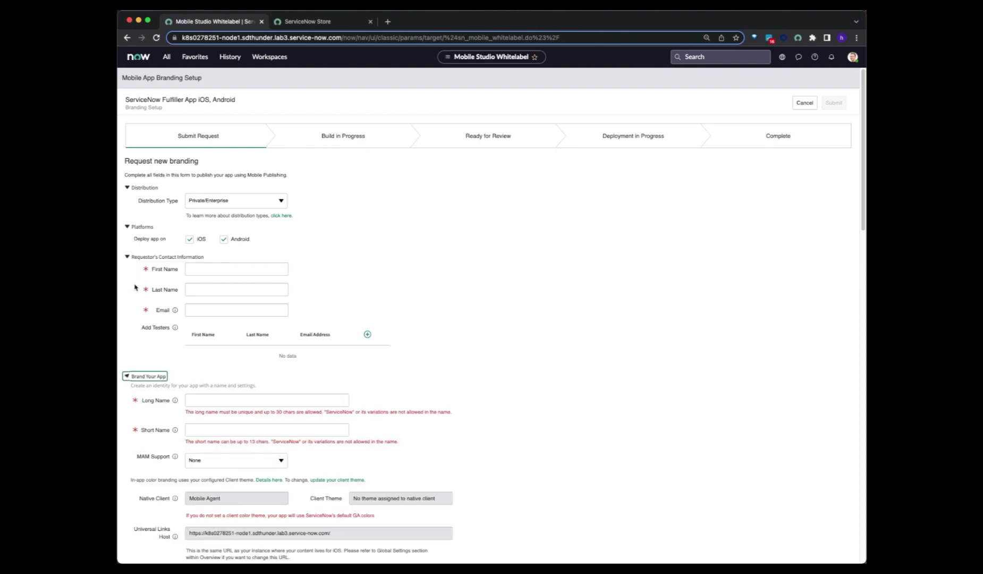
left_click(211, 272)
left_click(219, 285)
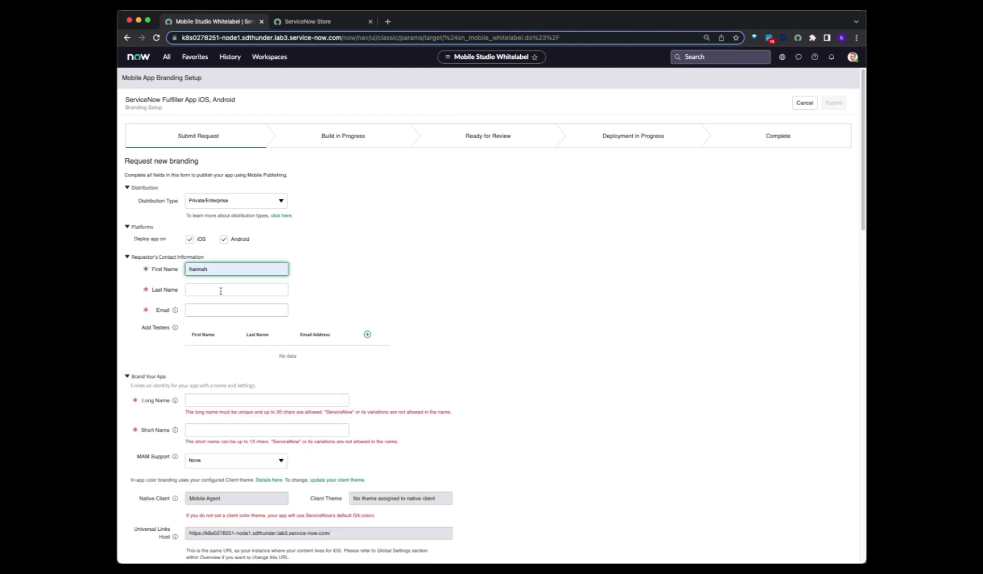
left_click(222, 290)
left_click(221, 307)
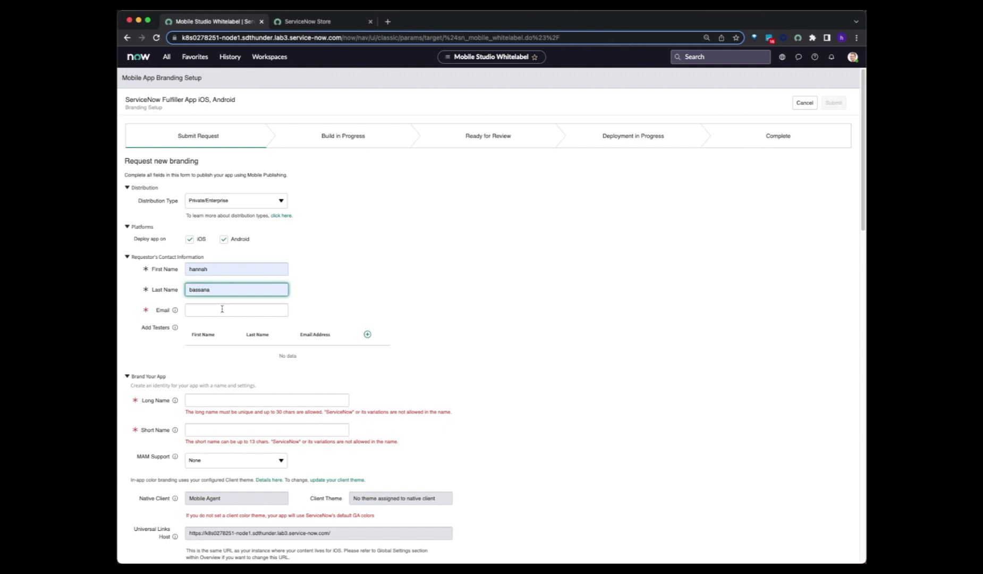
left_click(222, 309)
left_click(237, 330)
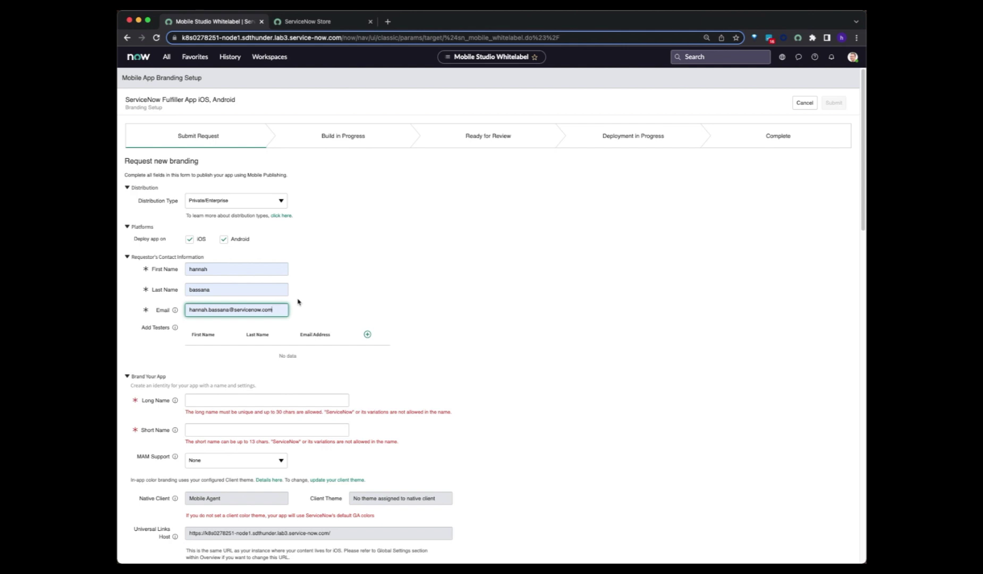
left_click(347, 303)
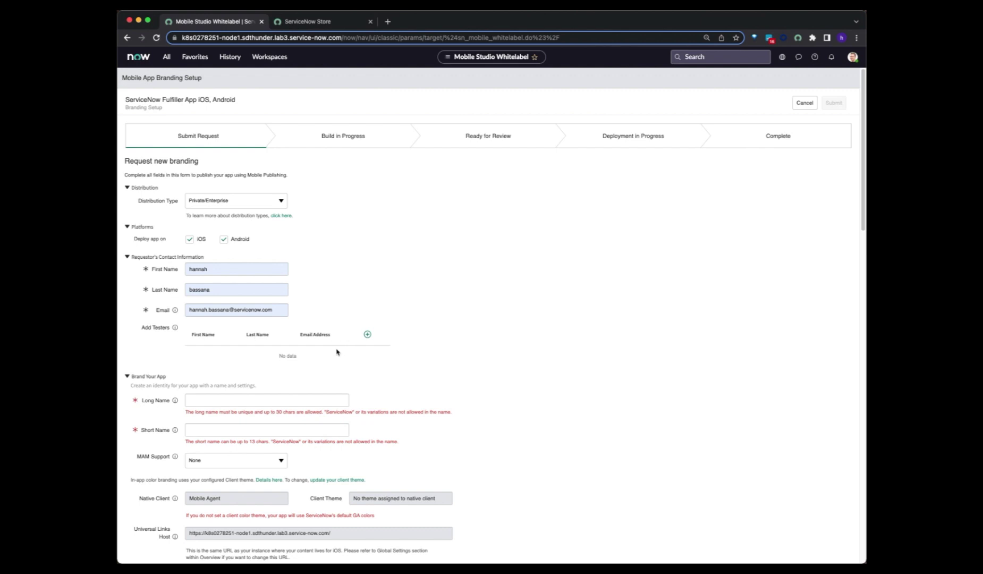
left_click(190, 240)
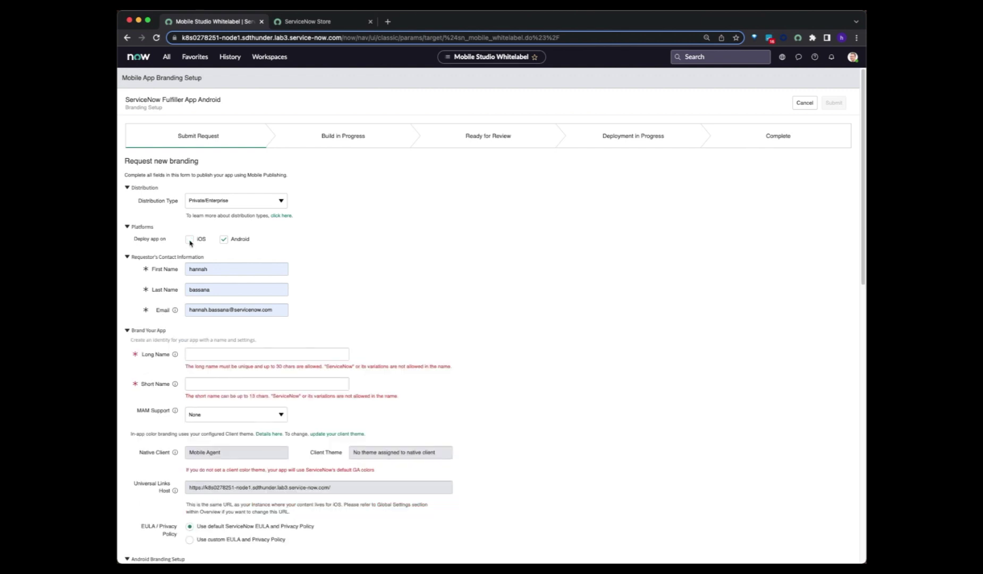
left_click(189, 239)
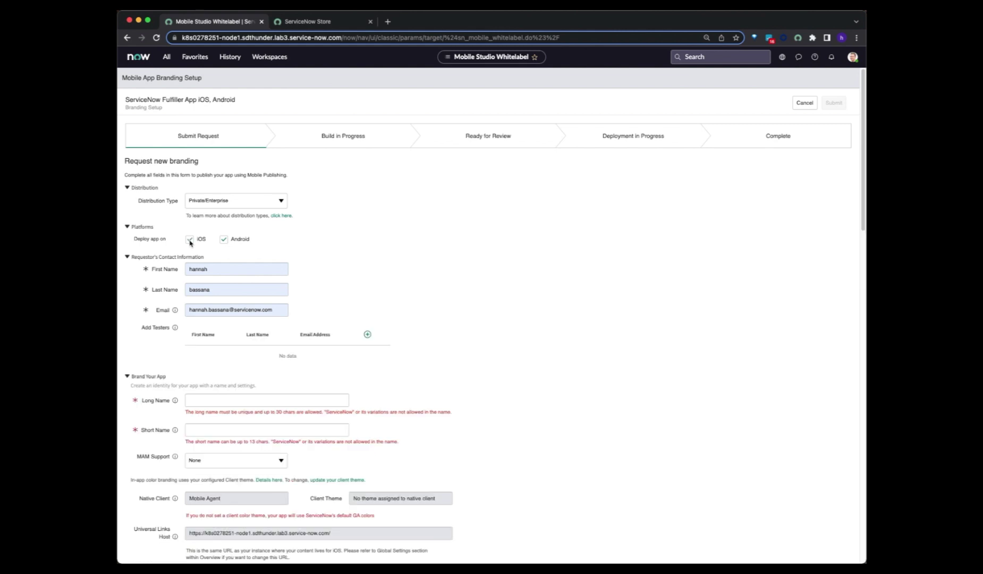
left_click(189, 240)
left_click(189, 240)
- Add a tester with first name, last name and Apple ID email to the testers table
mouse_move(175, 328)
left_click(368, 335)
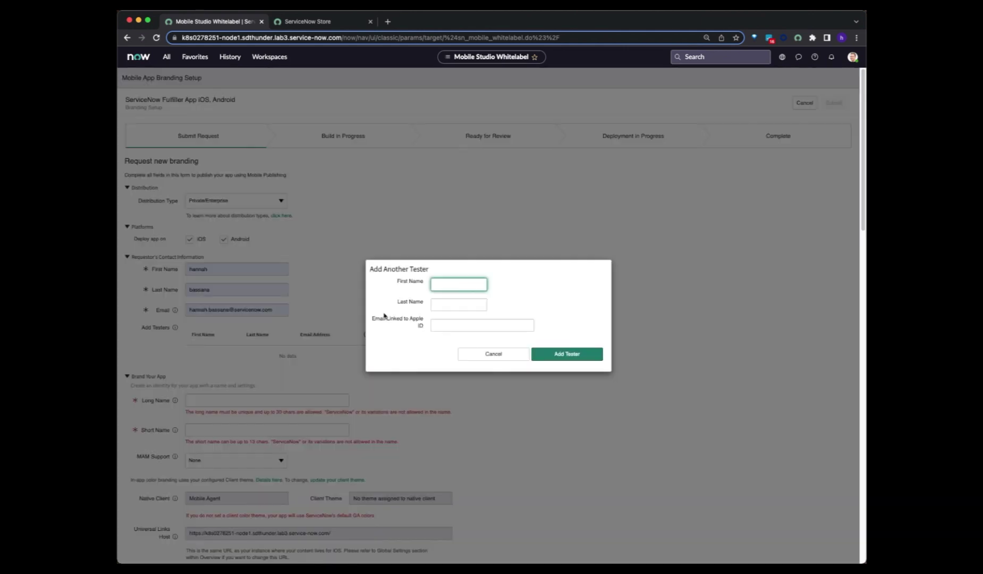
type("Johnny")
key("Tab")
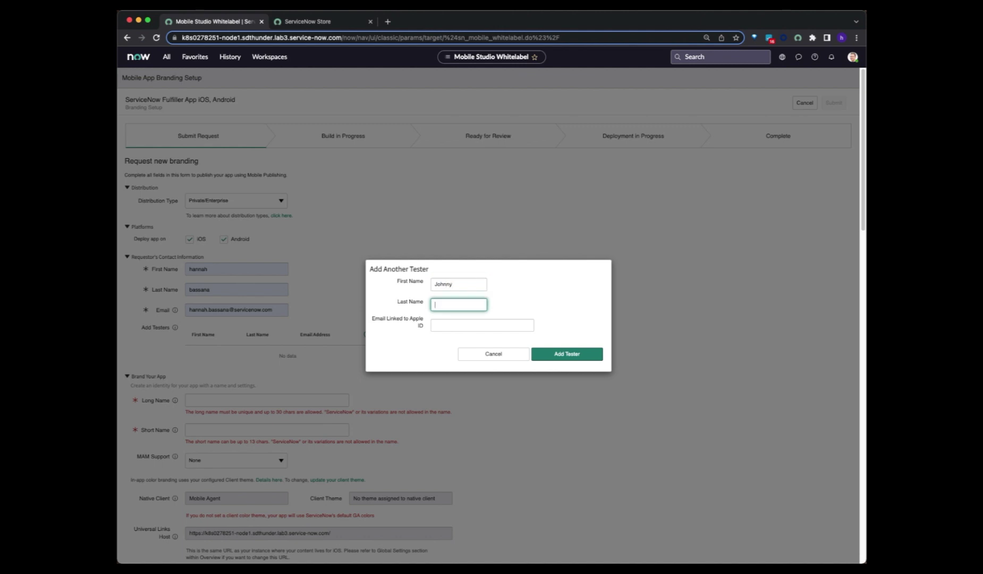
type("Tester")
left_click(455, 325)
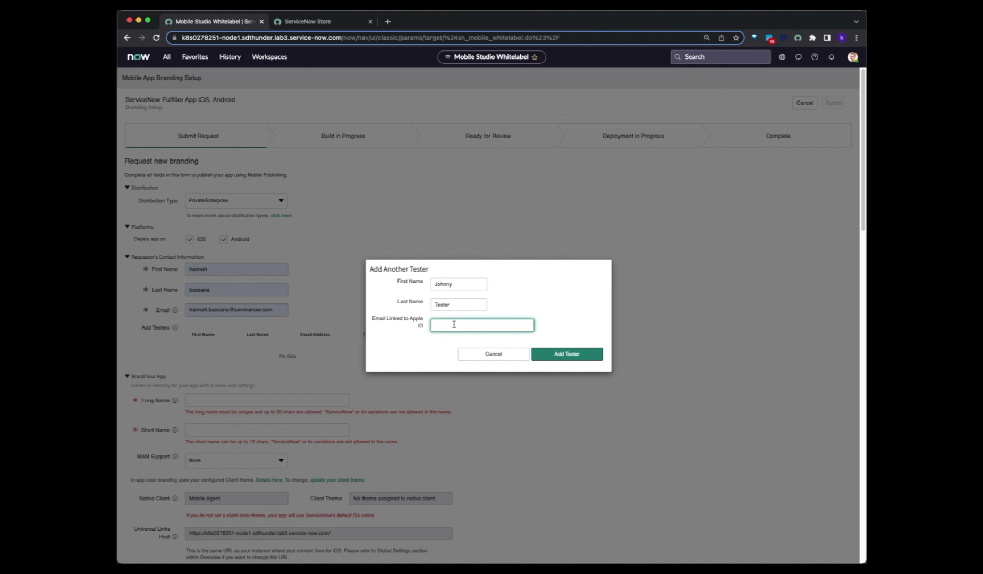
left_click(600, 355)
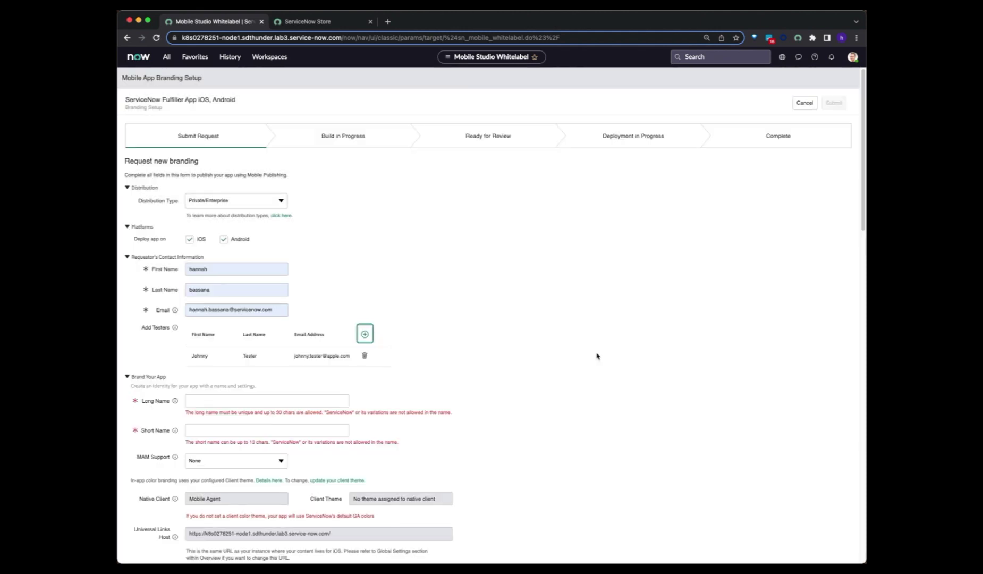
- Set Long Name to 'Private app long name 3' and Short Name to 'PrivateApp3' using autofill suggestions
scroll(396, 344, "down", 2)
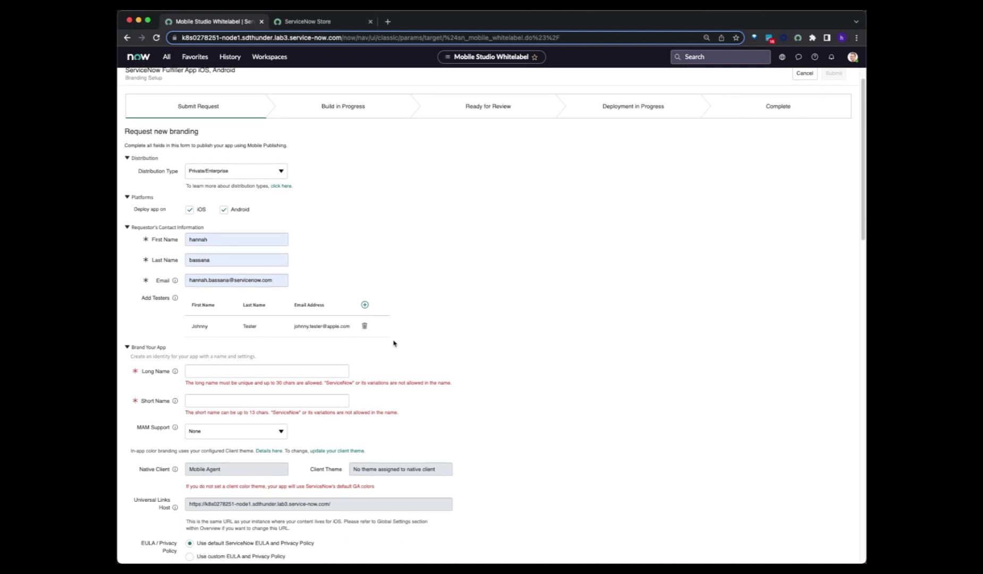
scroll(394, 344, "down", 3)
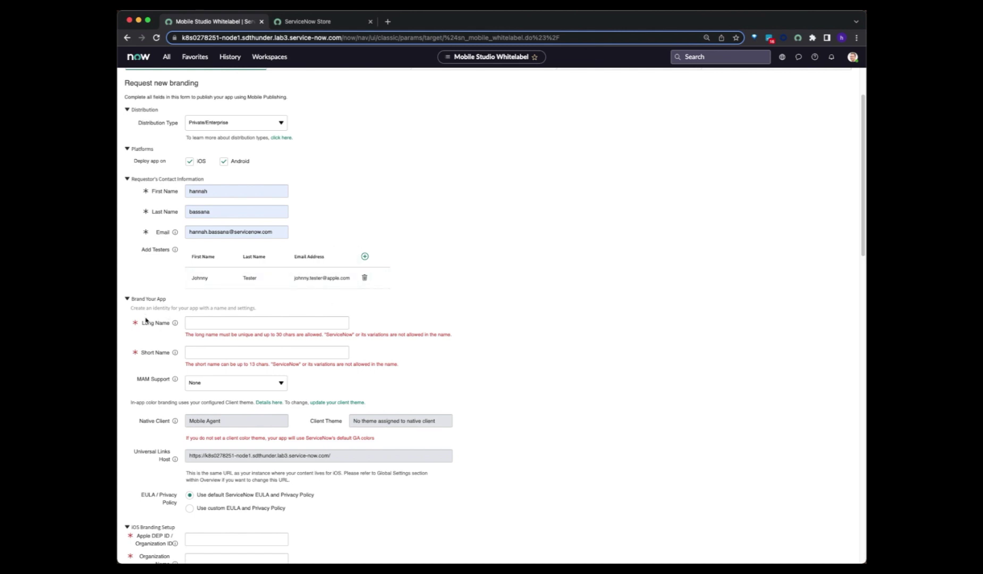
scroll(147, 332, "down", 2)
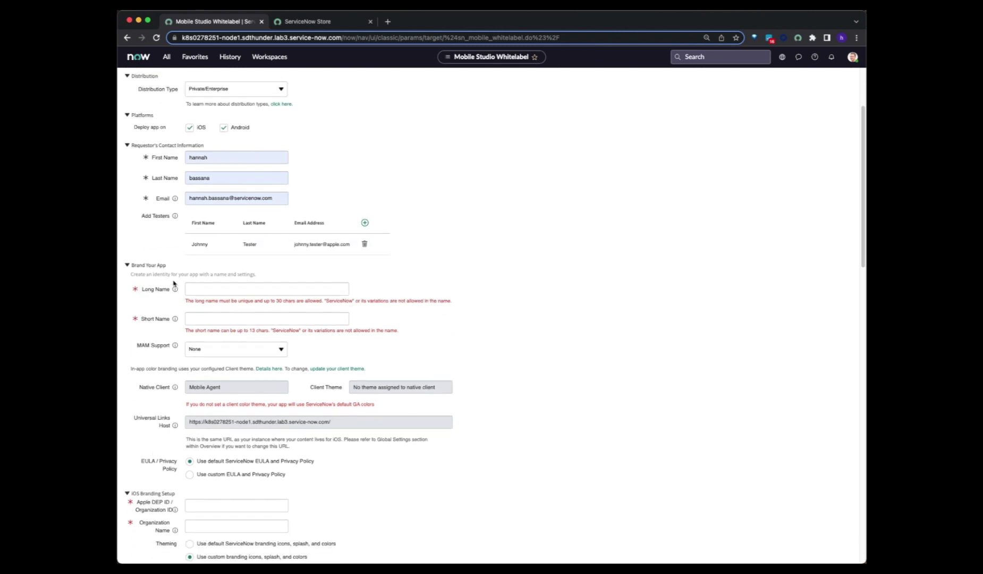
left_click(196, 289)
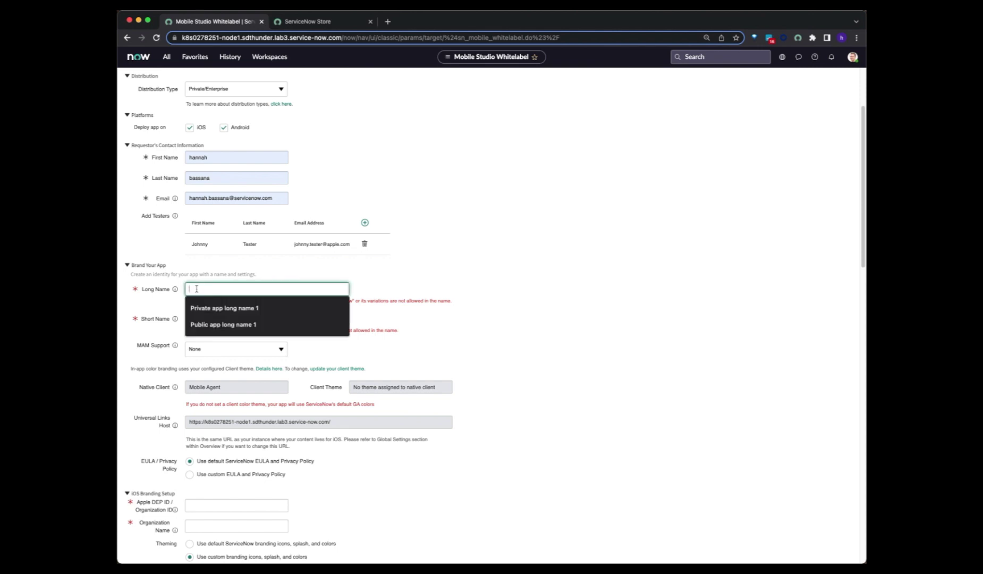
left_click(218, 308)
key("BackSpace")
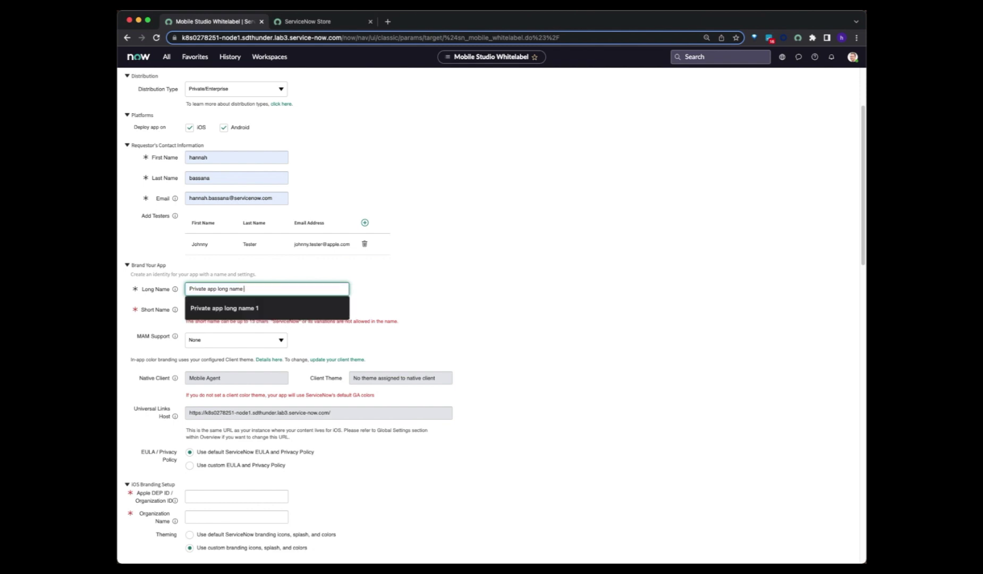
type("3")
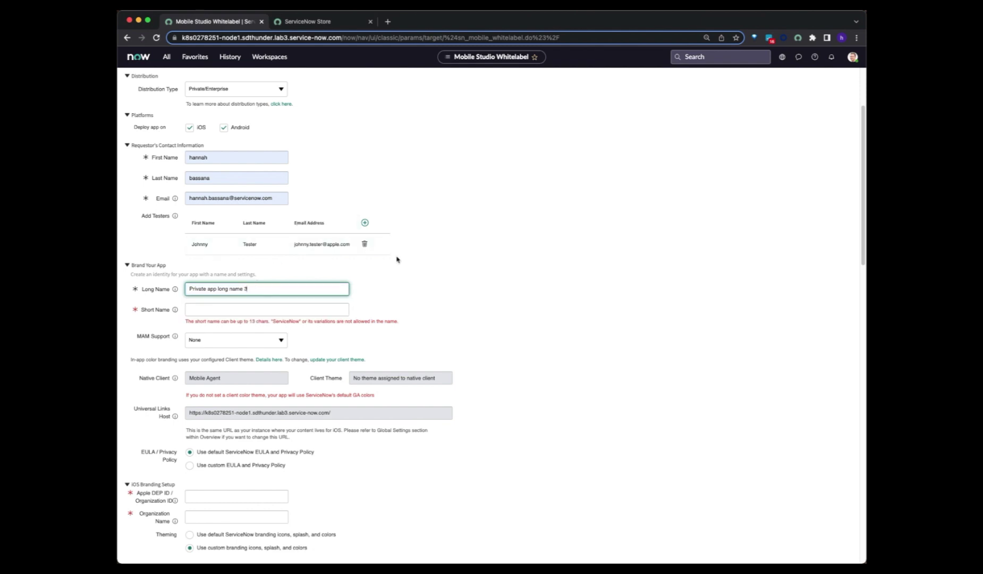
left_click(389, 287)
left_click(276, 311)
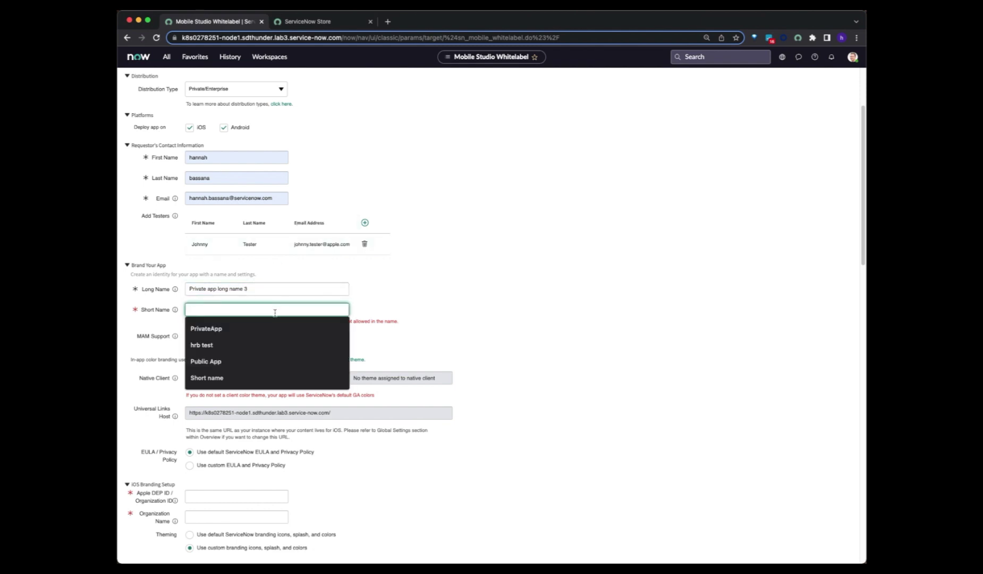
left_click(271, 327)
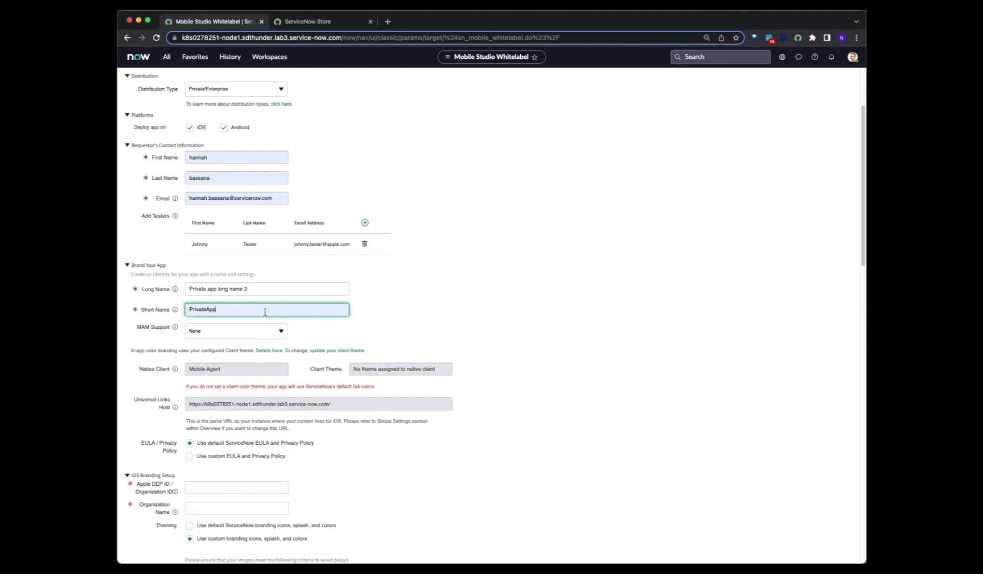
type("3")
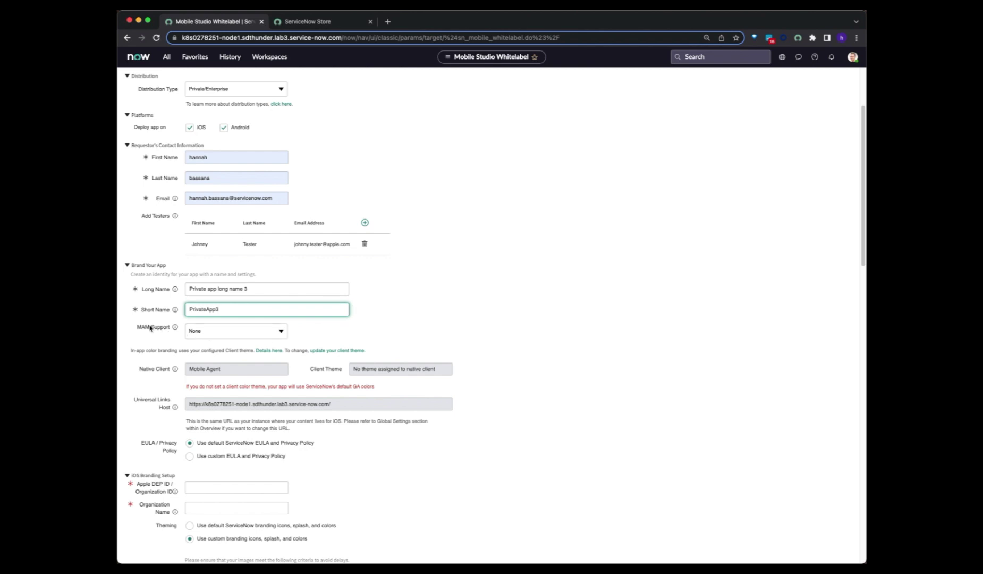
mouse_move(178, 329)
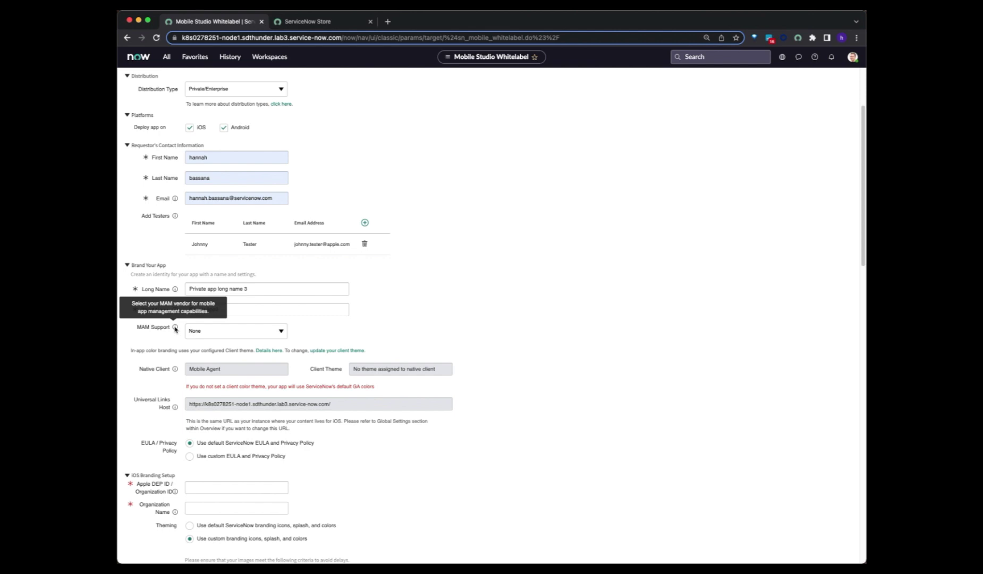
left_click(216, 334)
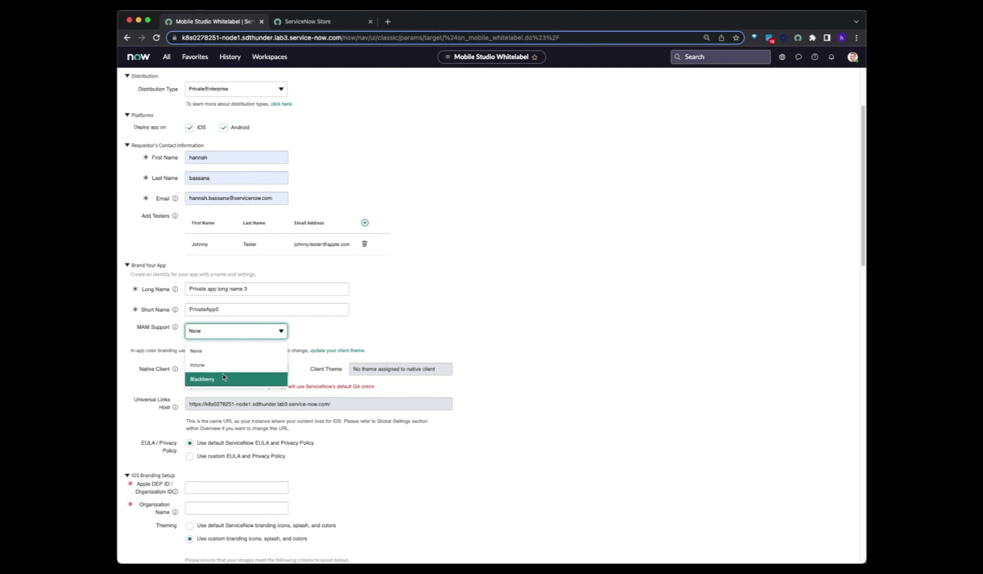
left_click(301, 332)
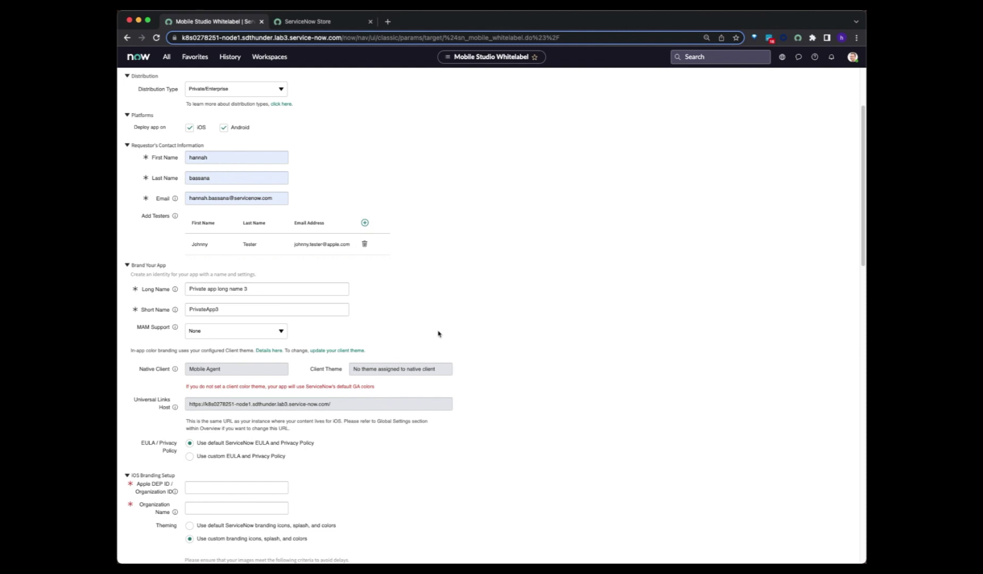
scroll(235, 363, "down", 2)
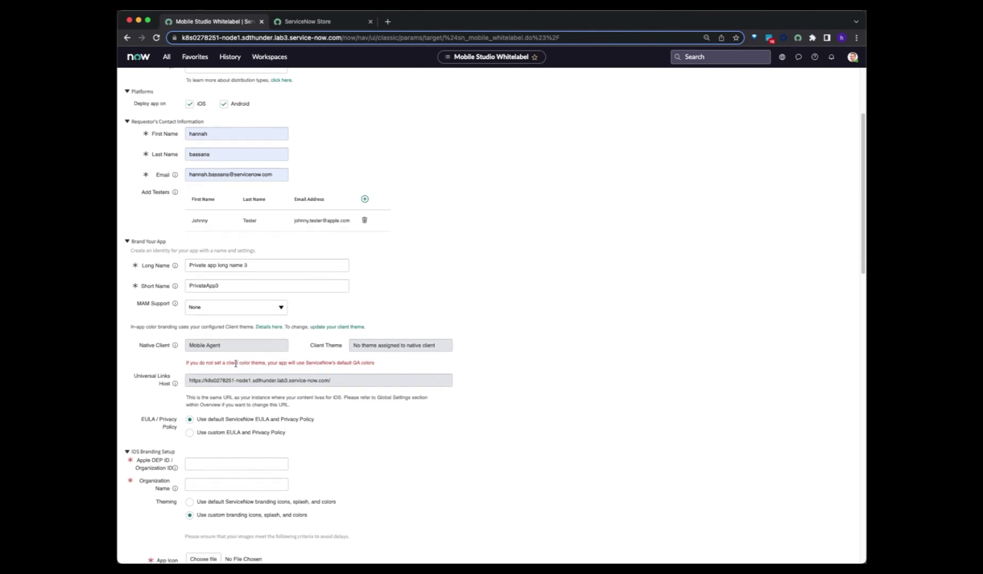
scroll(235, 363, "down", 2)
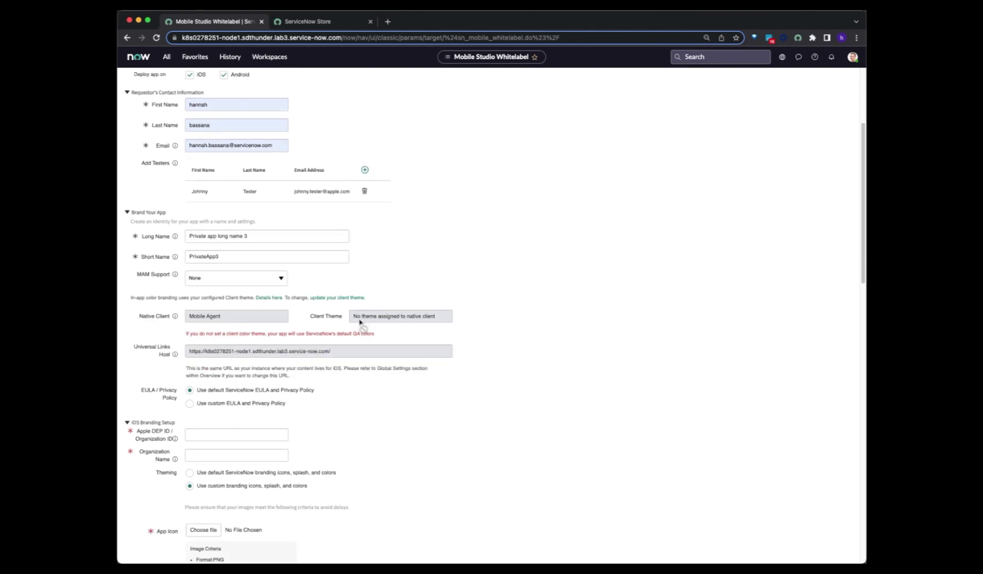
scroll(251, 333, "down", 2)
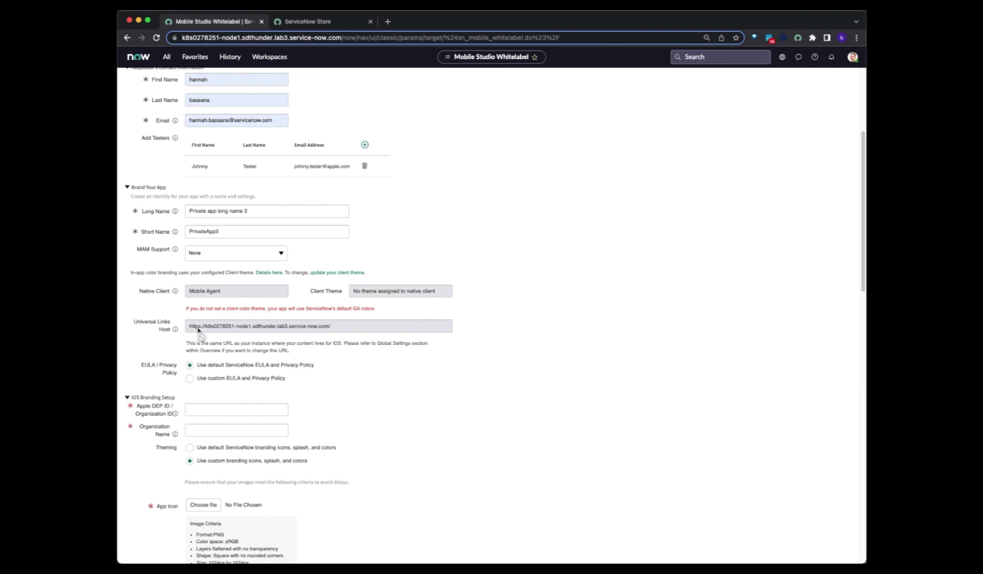
left_click_drag(205, 328, 237, 338)
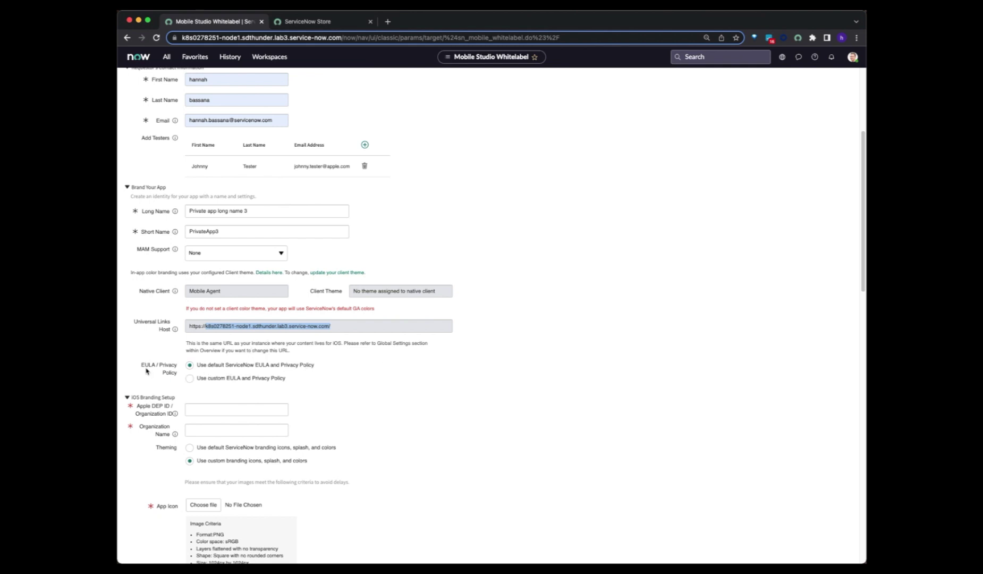
left_click_drag(147, 371, 171, 375)
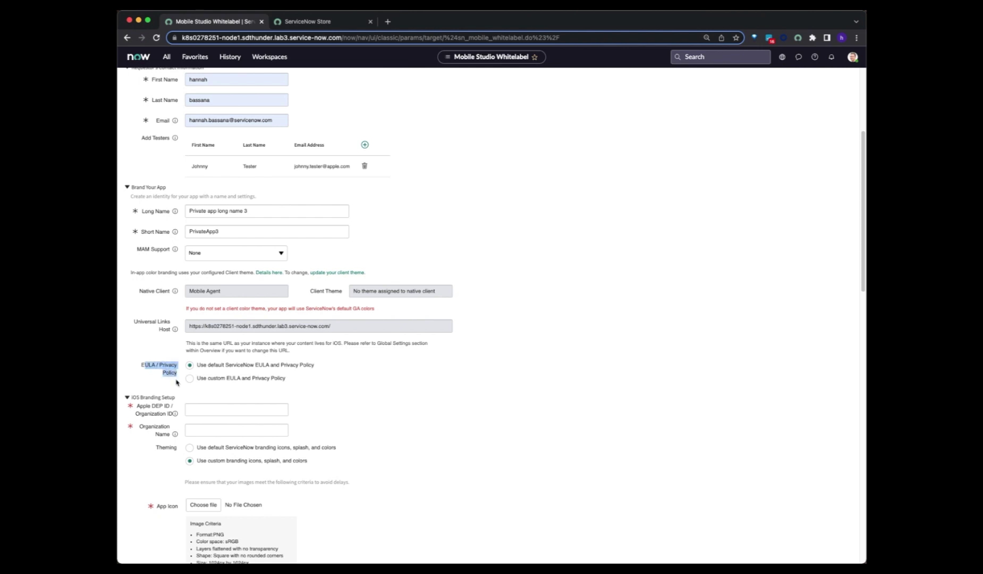
left_click(176, 383)
left_click(232, 378)
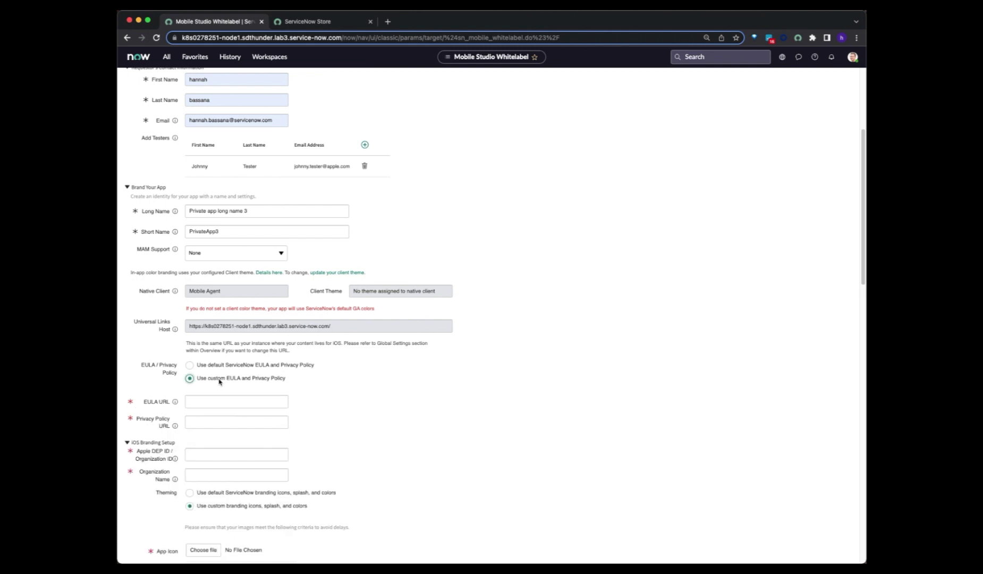
mouse_move(175, 427)
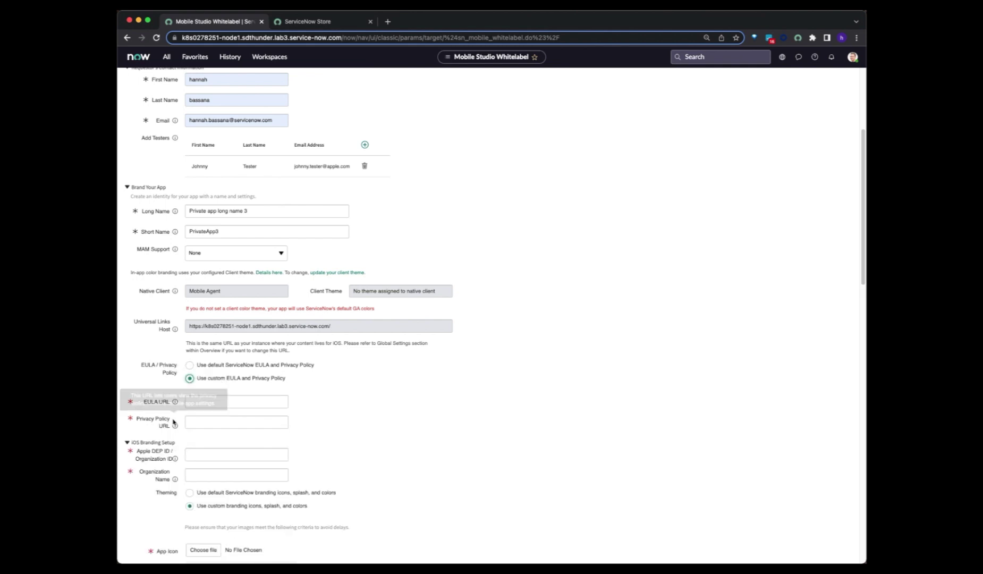
left_click(190, 366)
scroll(208, 380, "down", 3)
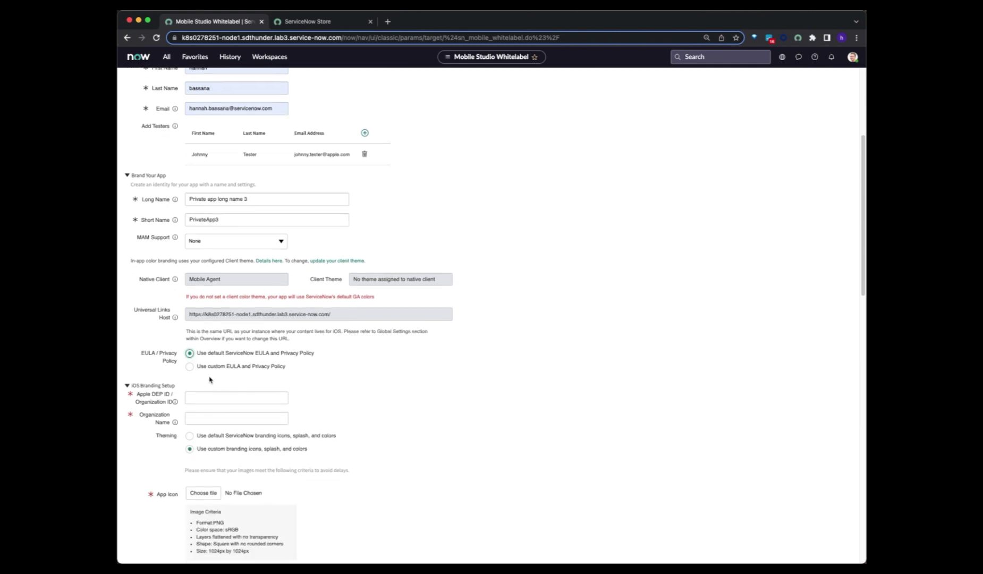
scroll(211, 376, "down", 2)
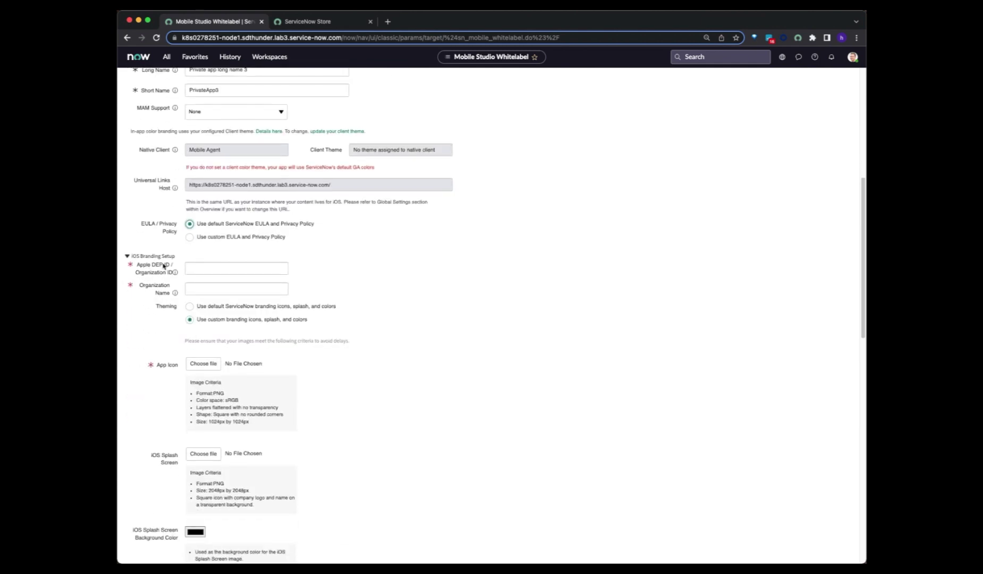
- Leave the Apple DEP ID field empty and bring up the PRIVATE App Process slide
scroll(164, 266, "down", 5)
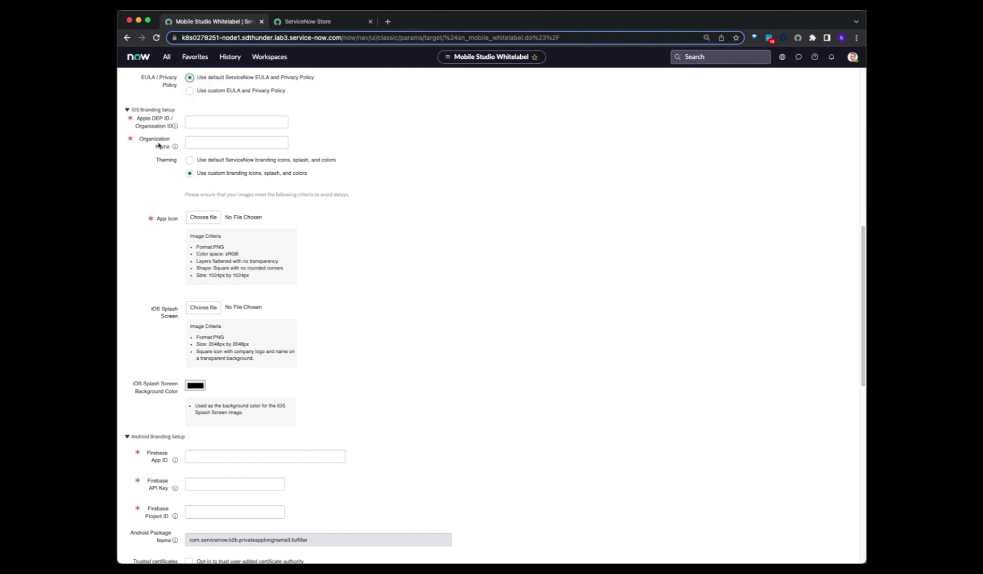
left_click(159, 145)
left_click(160, 126)
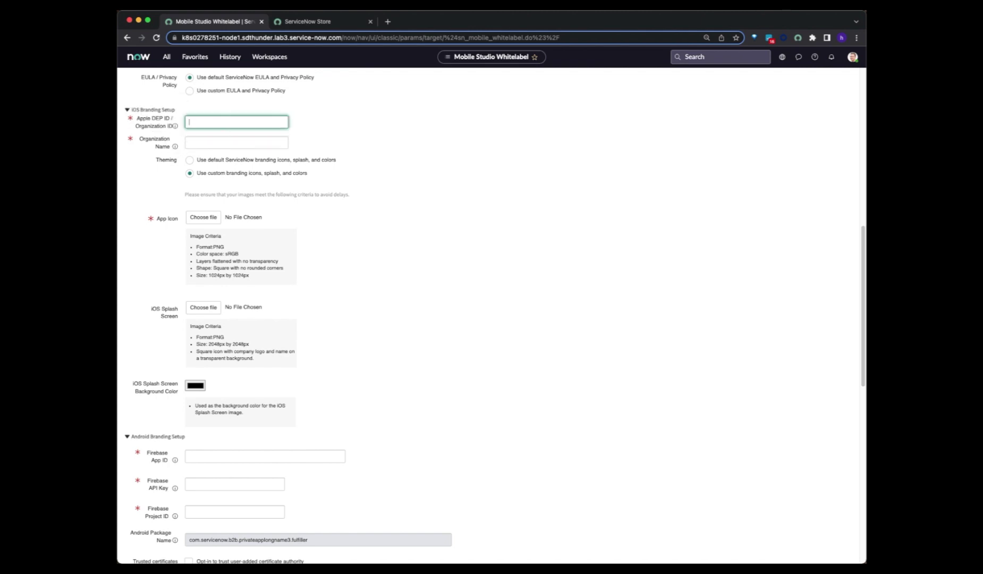
key("super+Tab")
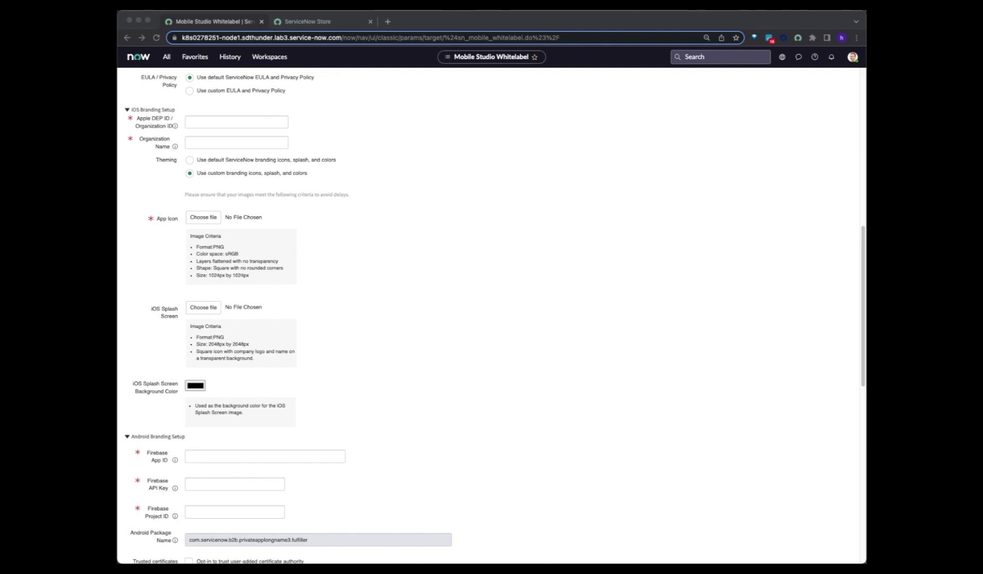
key("super+Tab")
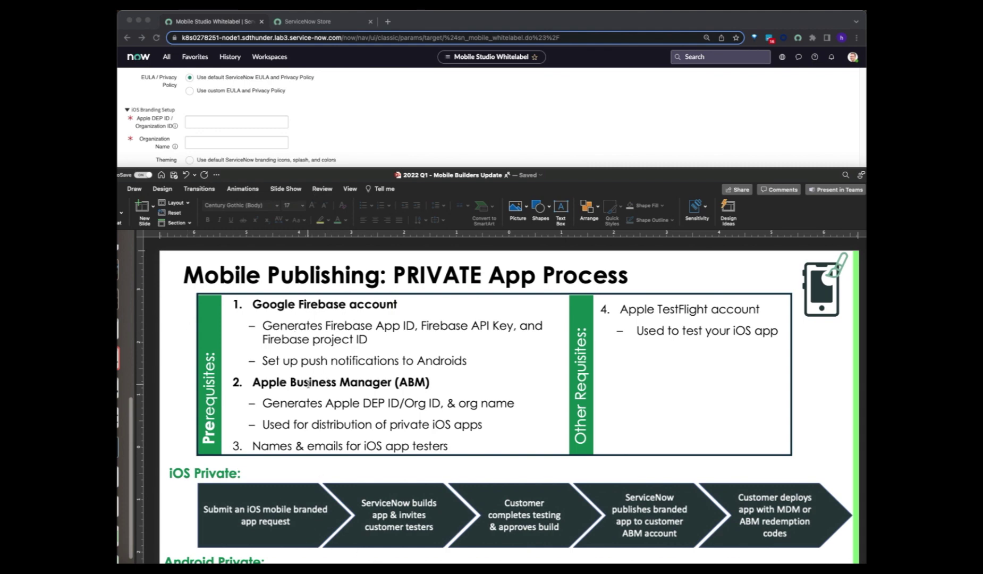
- Highlight the slide's Apple DEP ID and org name line, then return to the ServiceNow form
left_click(321, 403)
left_click_drag(358, 403, 509, 404)
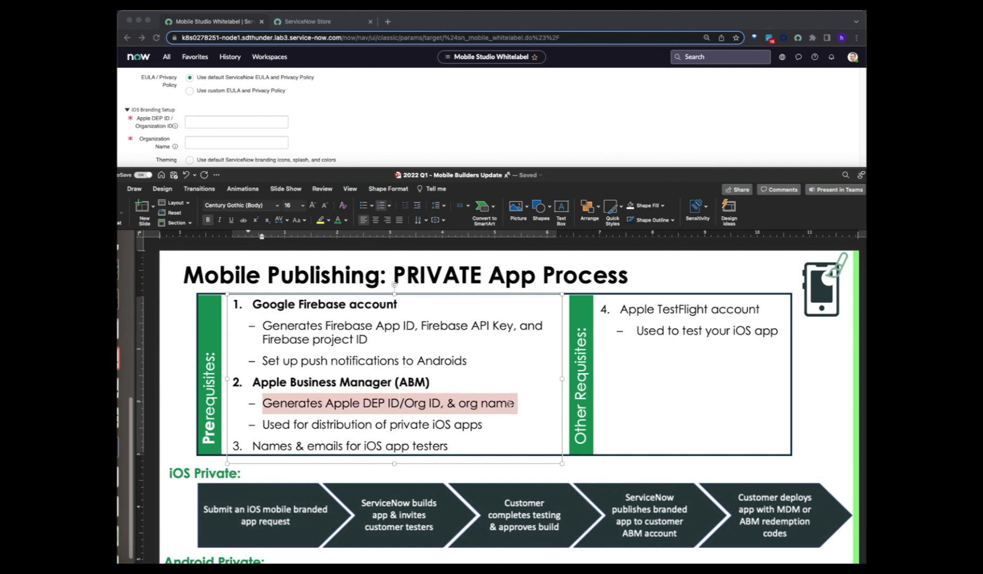
left_click(470, 425)
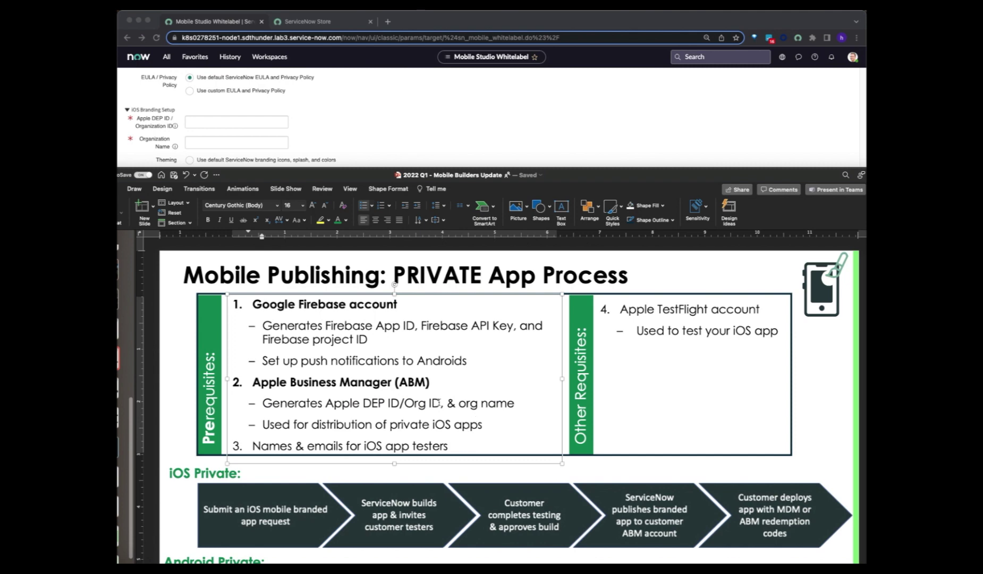
left_click(565, 162)
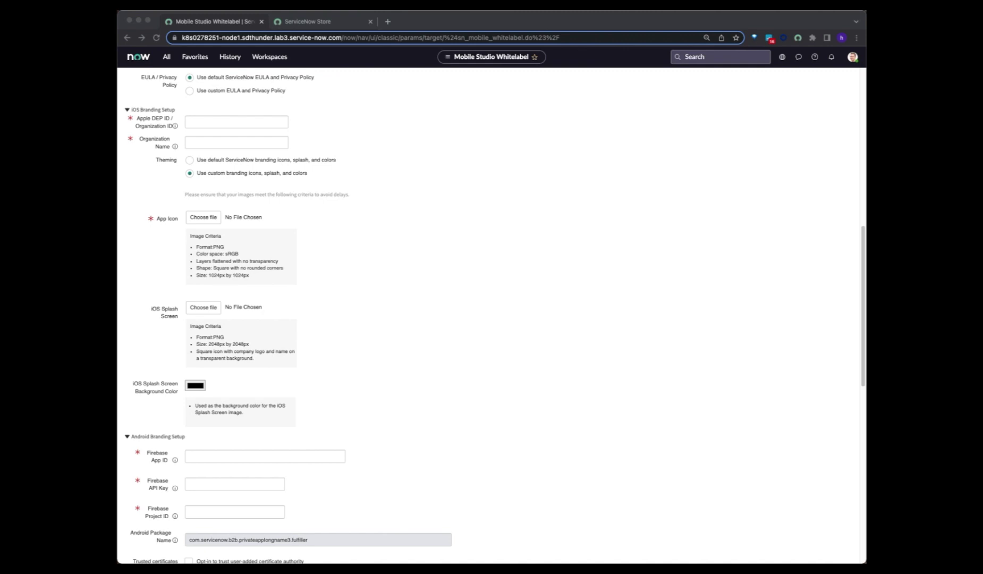
- Copy the Organization ID from Apple Business Manager Enrollment Information into the Apple DEP ID field
left_click_drag(800, 49, 535, 34)
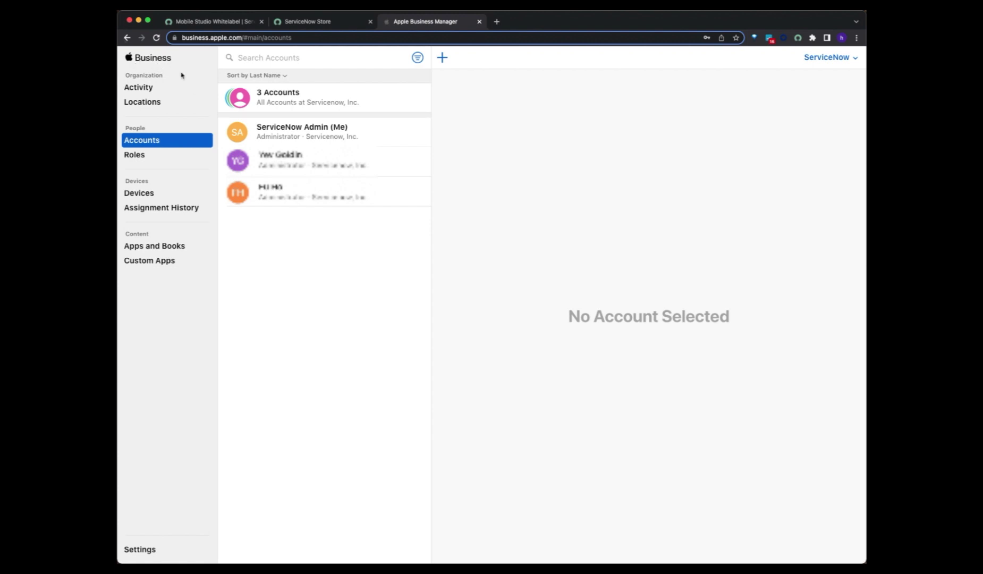
left_click(141, 549)
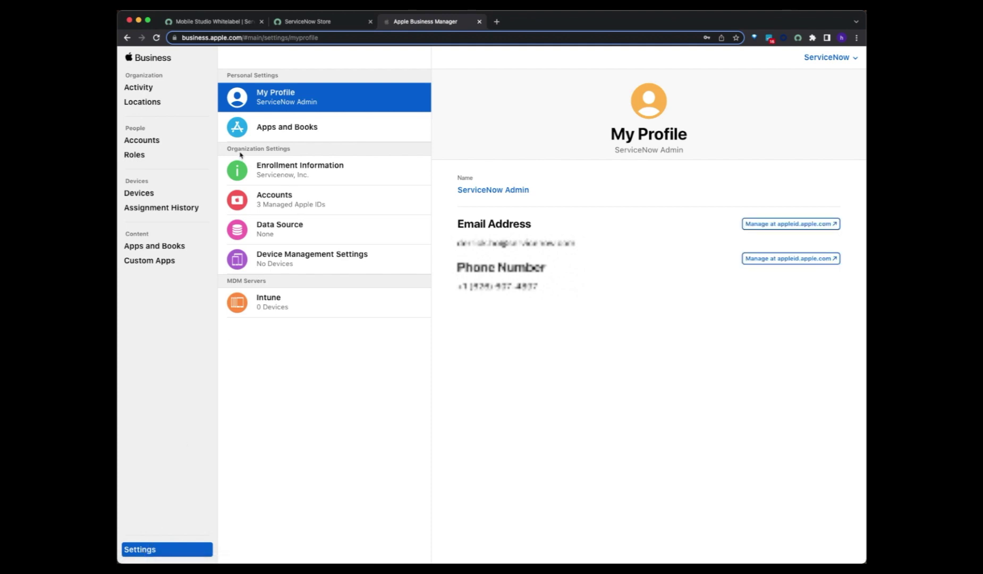
left_click(266, 170)
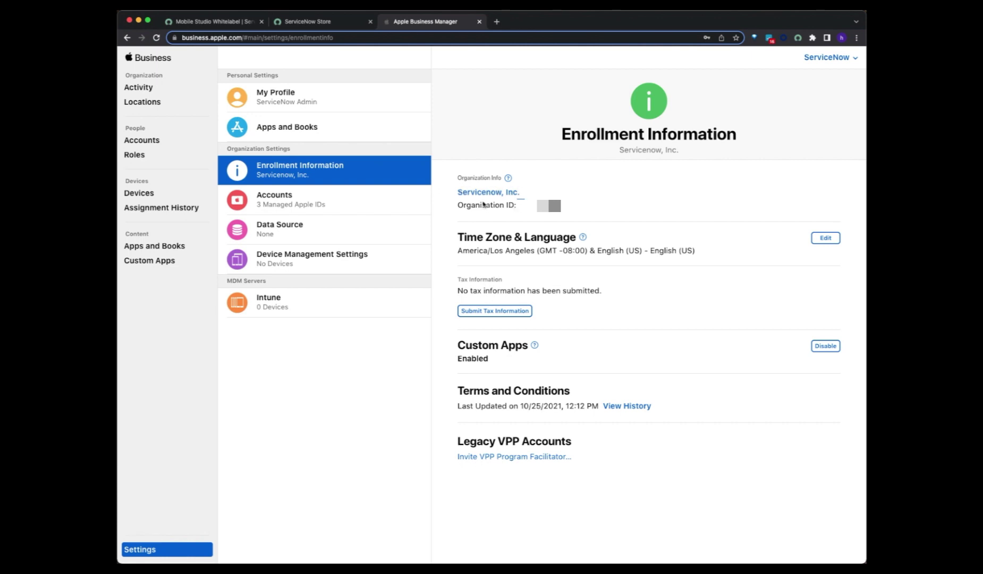
left_click_drag(480, 206, 525, 206)
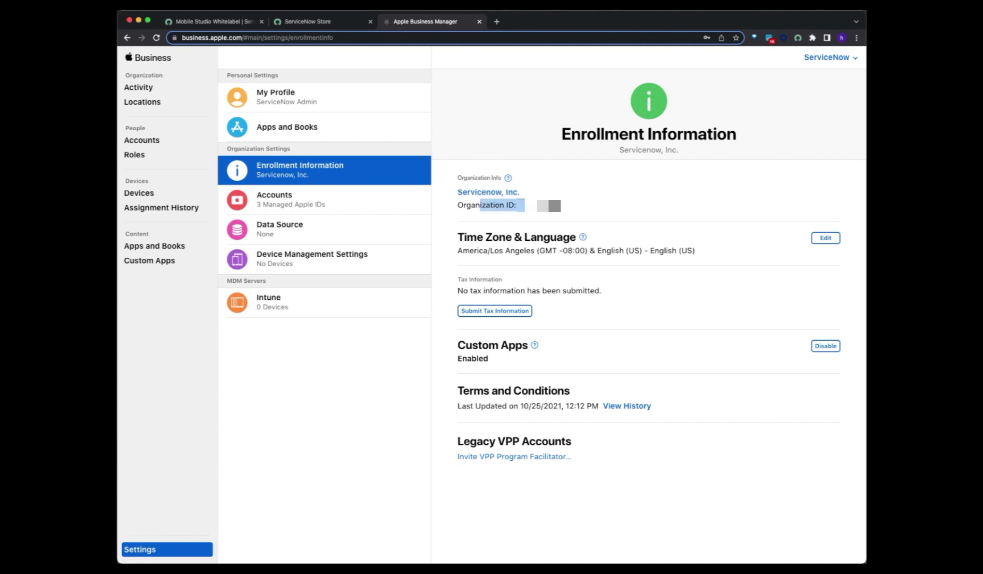
left_click(521, 197)
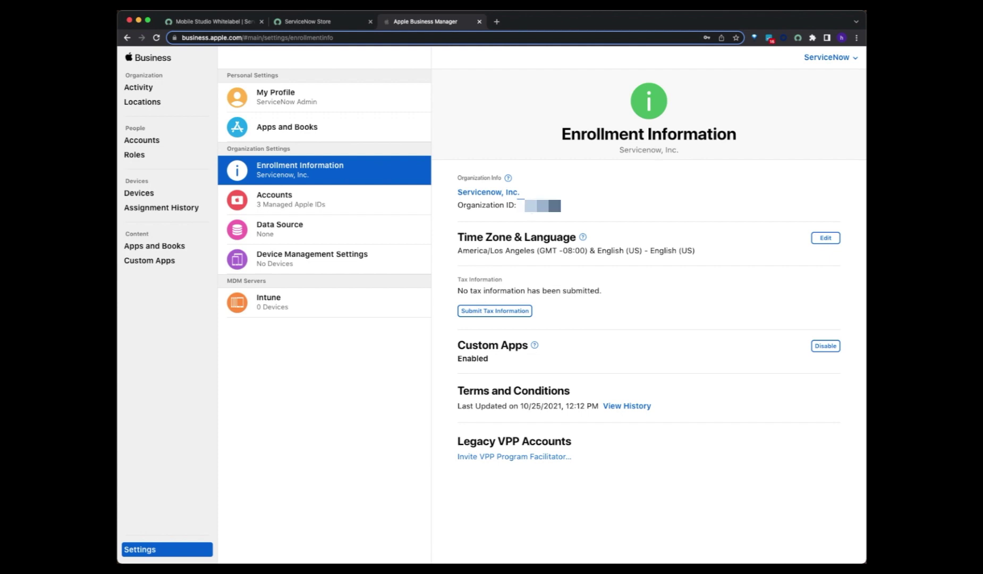
left_click_drag(525, 206, 519, 206)
left_click(243, 24)
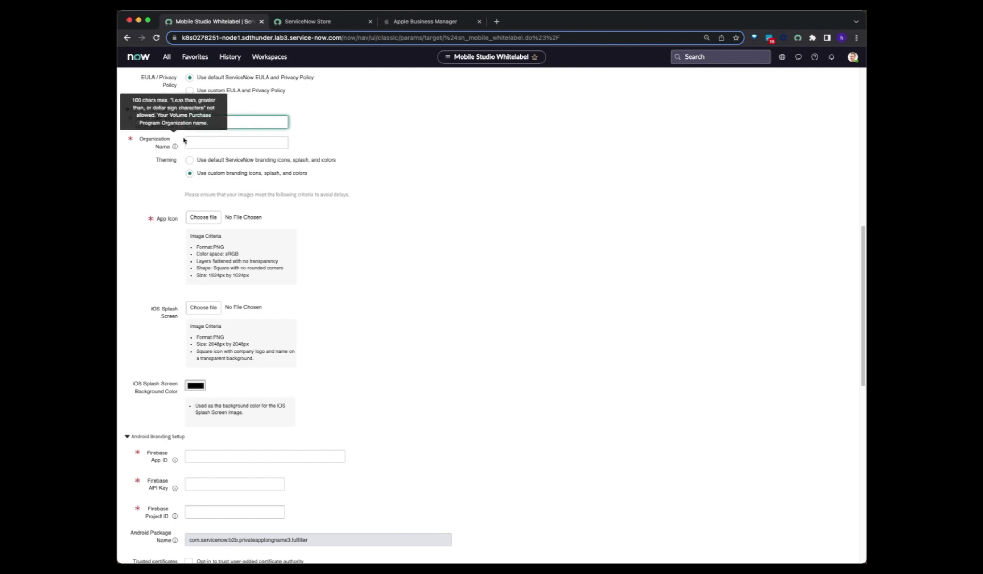
key("ctrl+v")
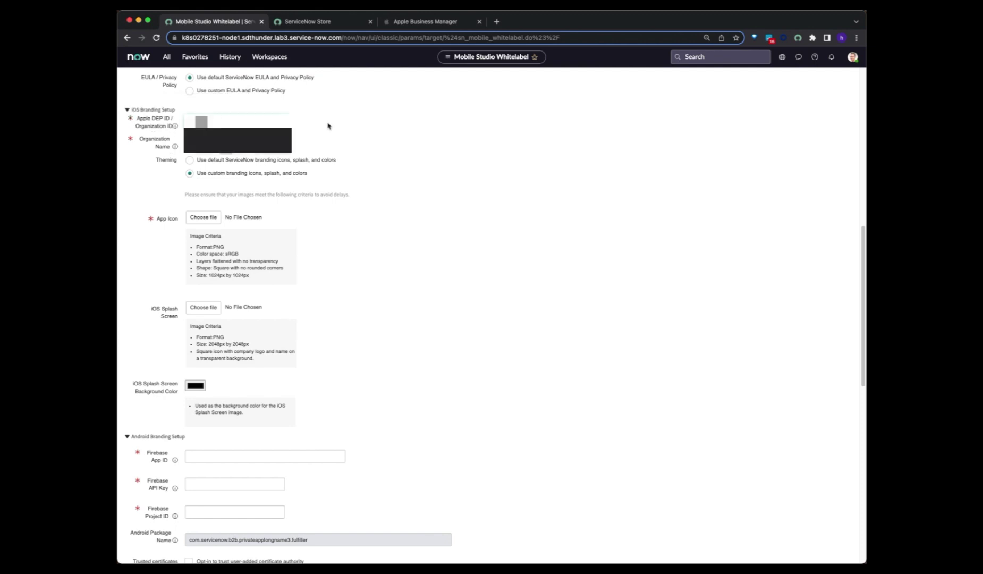
- Copy the organization name 'Servicenow, Inc.' from Apple Business Manager
left_click(422, 23)
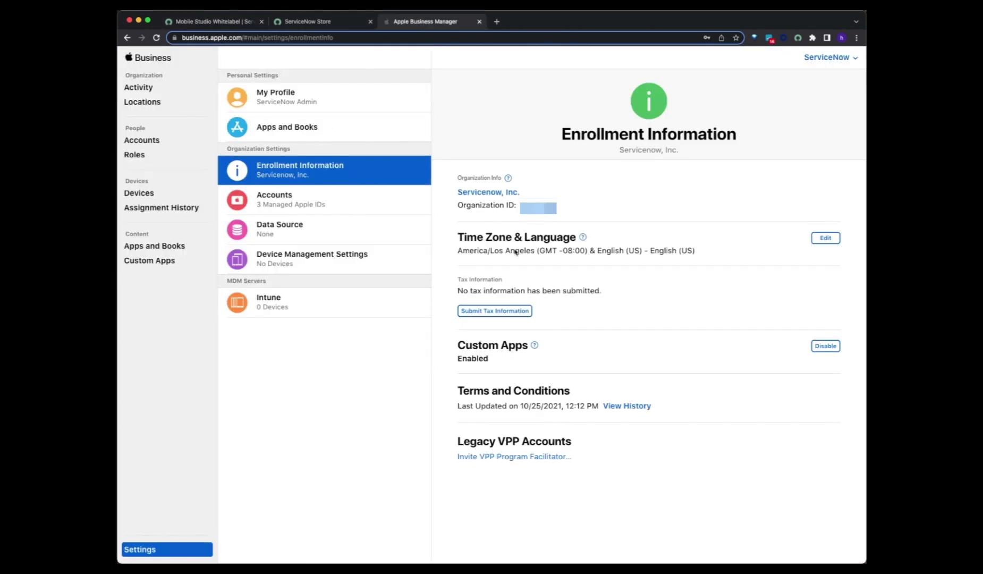
left_click_drag(520, 193, 447, 194)
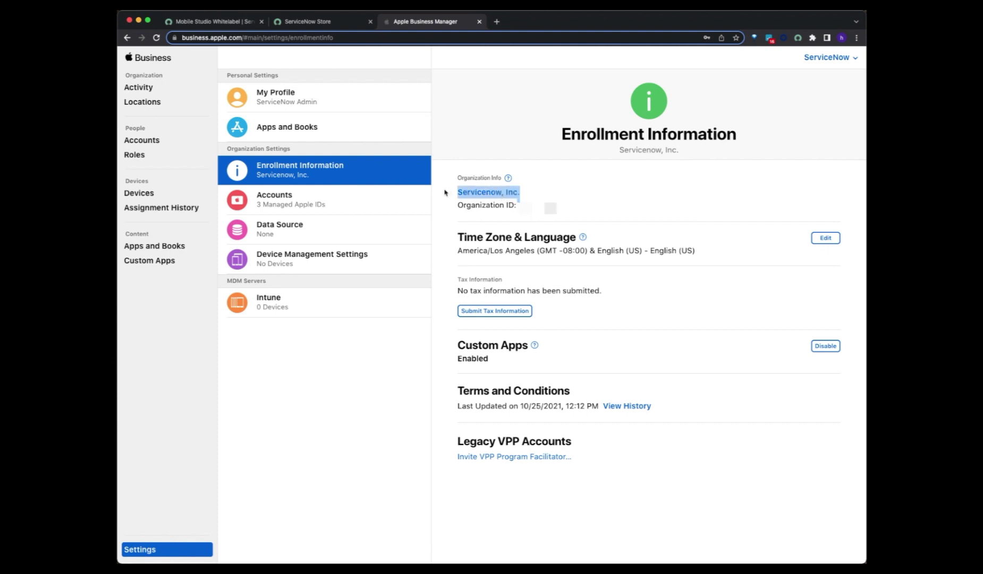
left_click(522, 197)
left_click_drag(525, 197, 455, 198)
key("super+c")
left_click(246, 22)
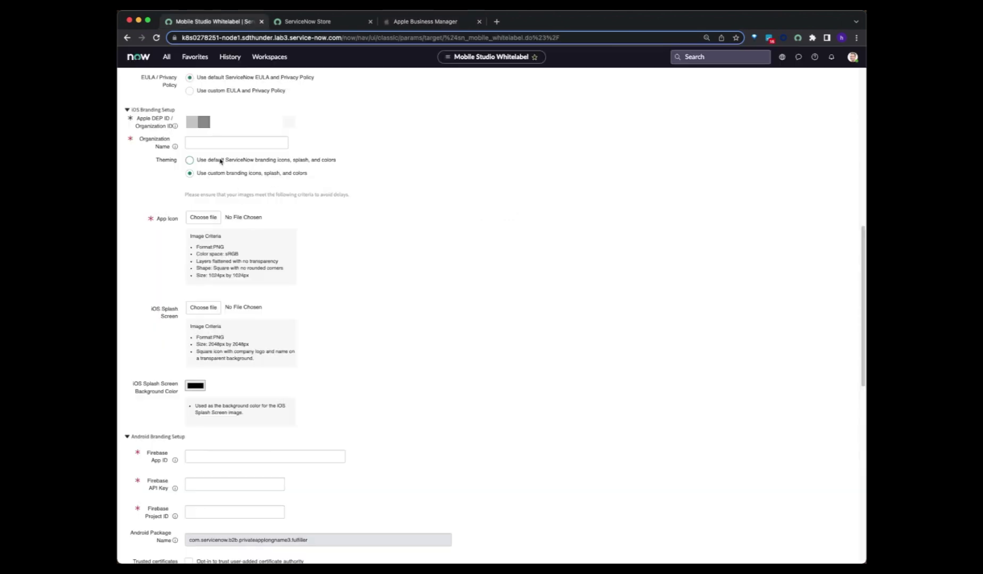
- Paste 'Servicenow, Inc.' into the Organization Name field
left_click(215, 143)
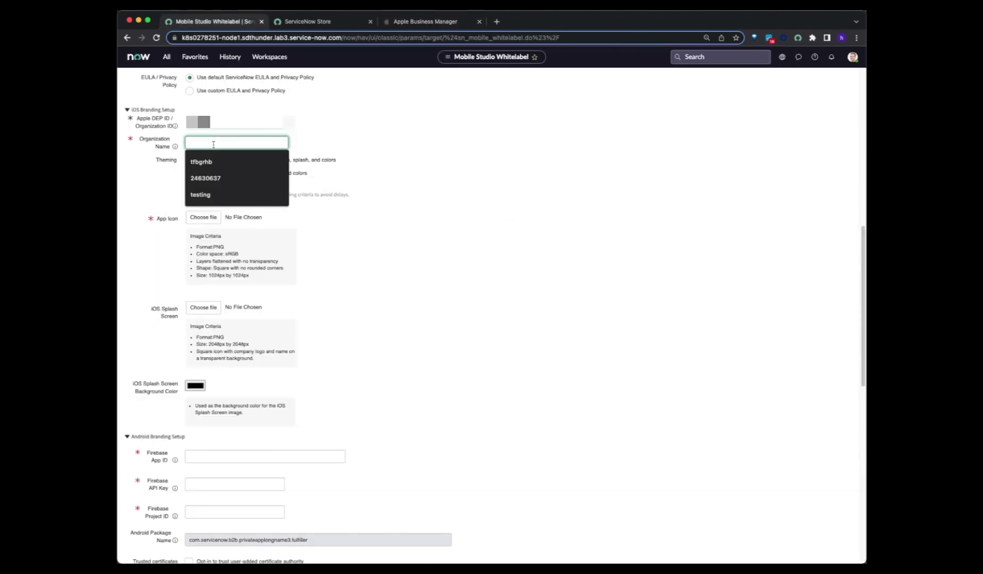
key("super+v")
left_click(338, 148)
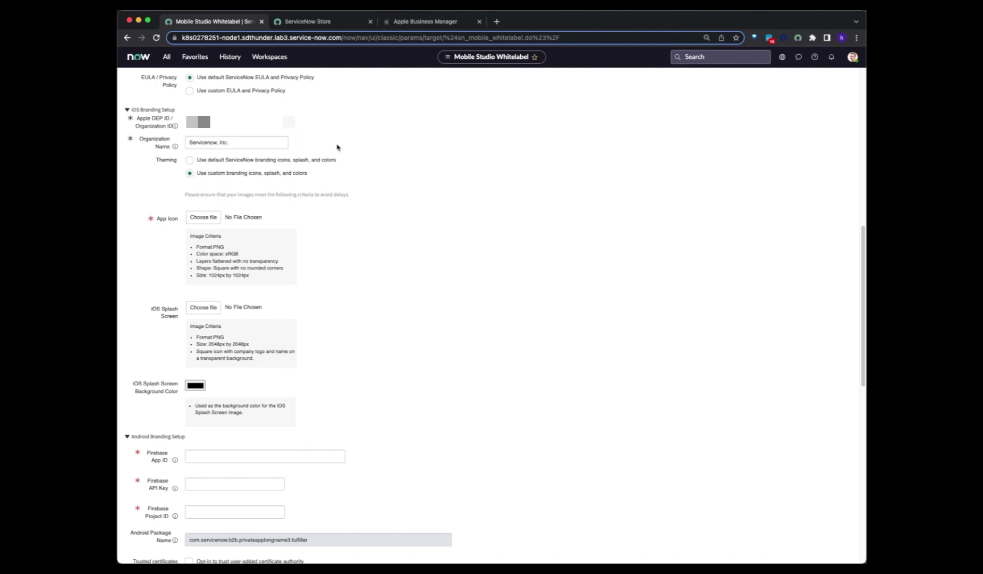
left_click(240, 142)
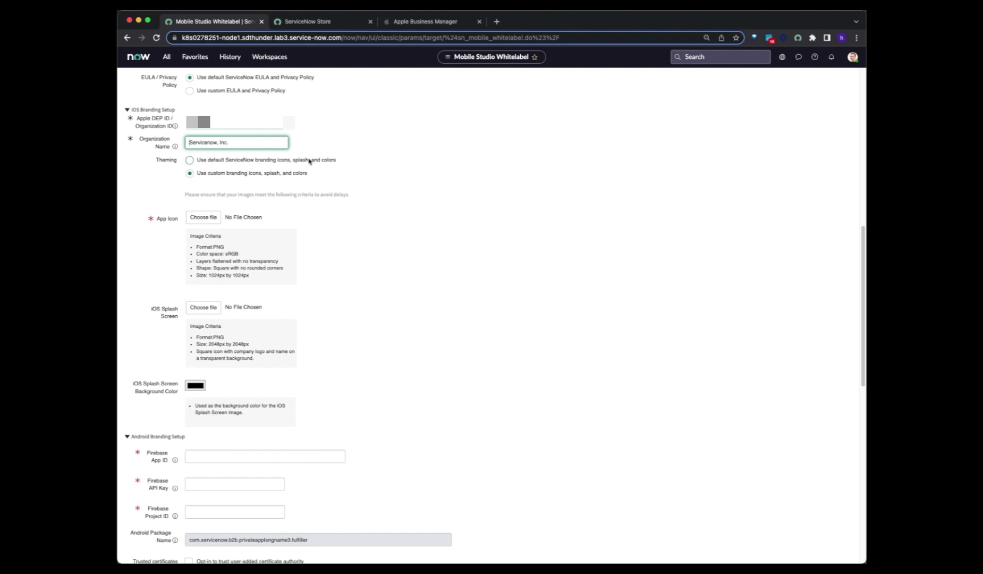
left_click(330, 136)
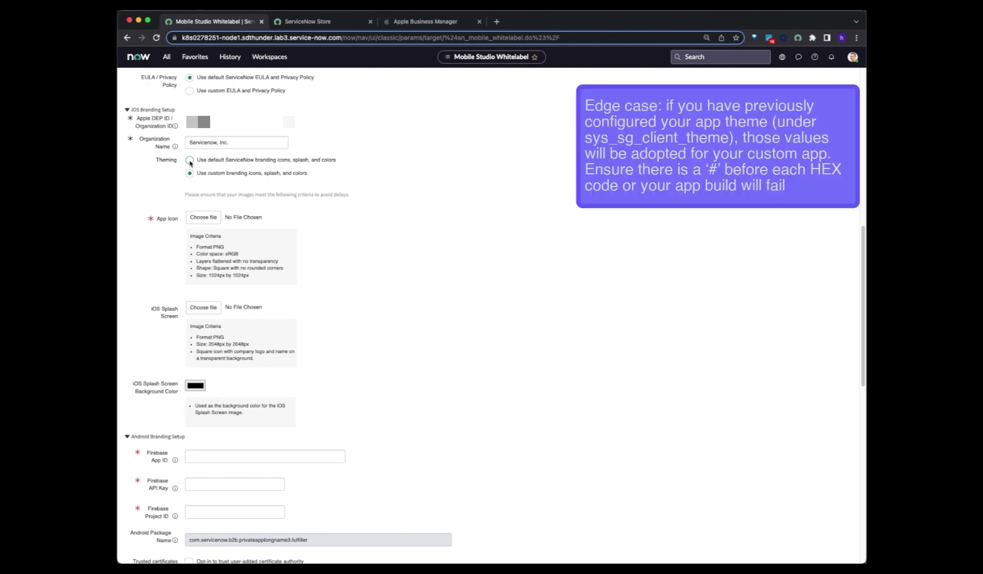
- Keep iOS theming on custom branding and note the required 1024px by 1024px icon size
left_click(190, 161)
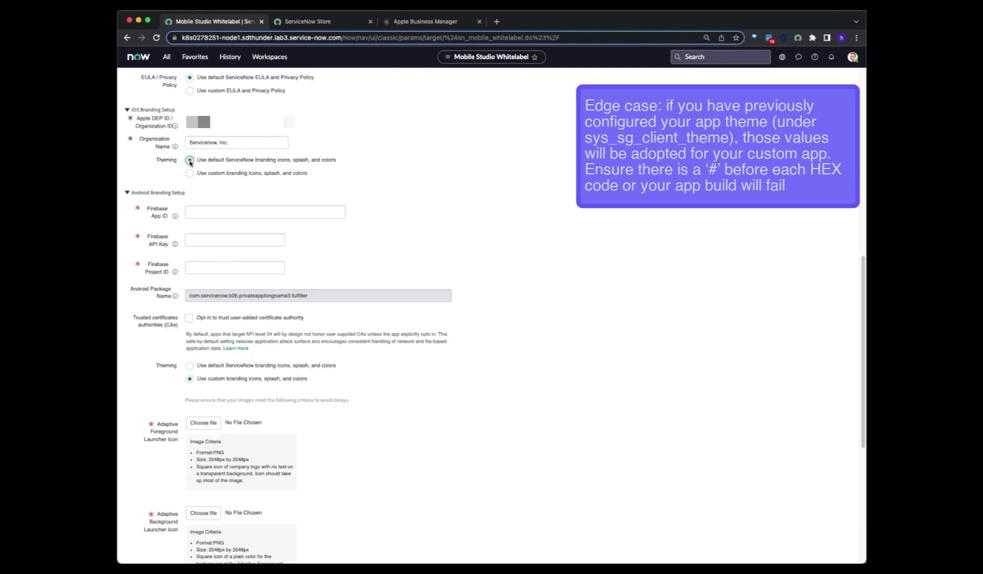
left_click(190, 174)
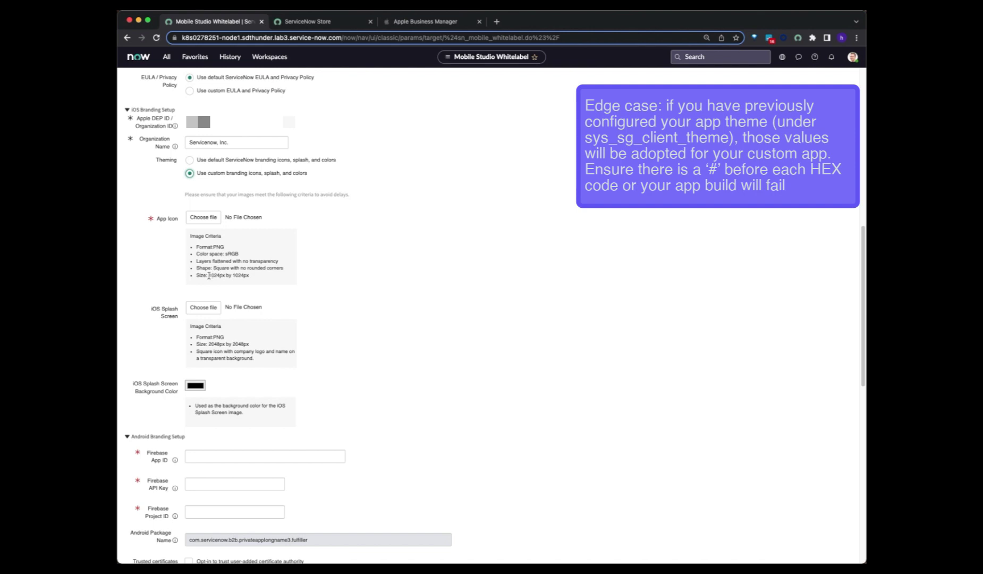
left_click_drag(209, 276, 250, 282)
left_click(252, 279)
- Upload 1024x1024.png as the App Icon and 2048x2048.png as the iOS splash screen
left_click(212, 215)
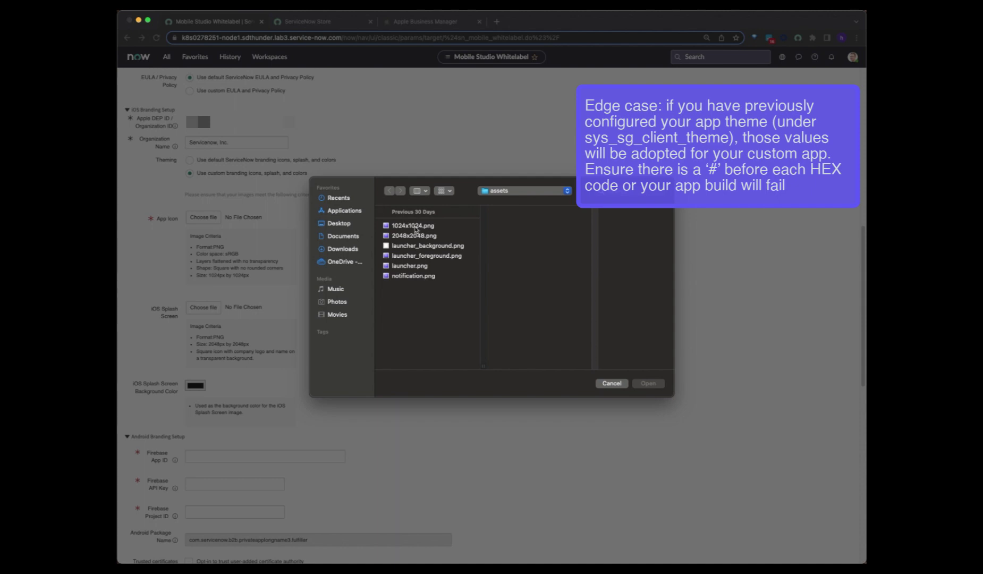
left_click(417, 225)
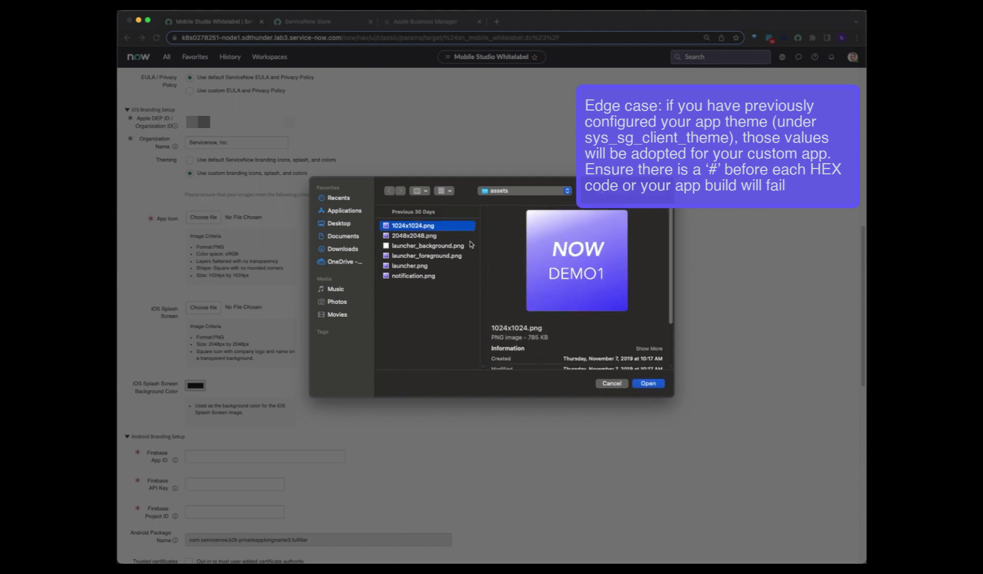
left_click(656, 382)
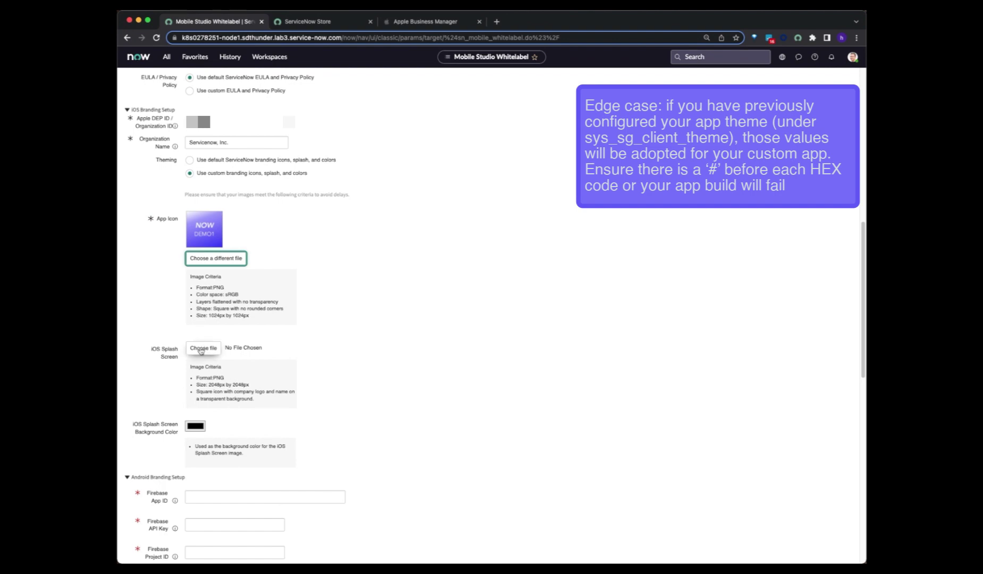
left_click(202, 348)
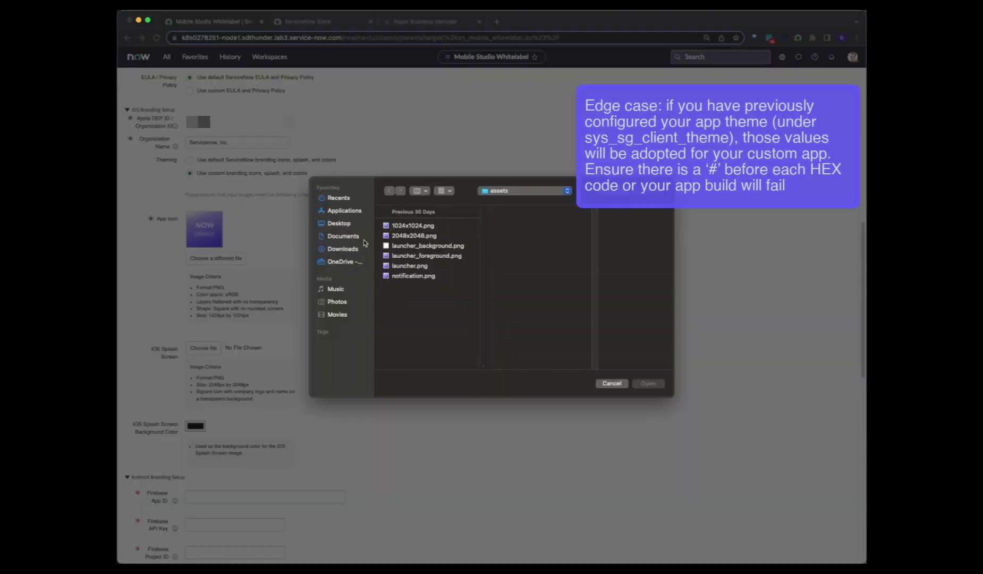
left_click(407, 236)
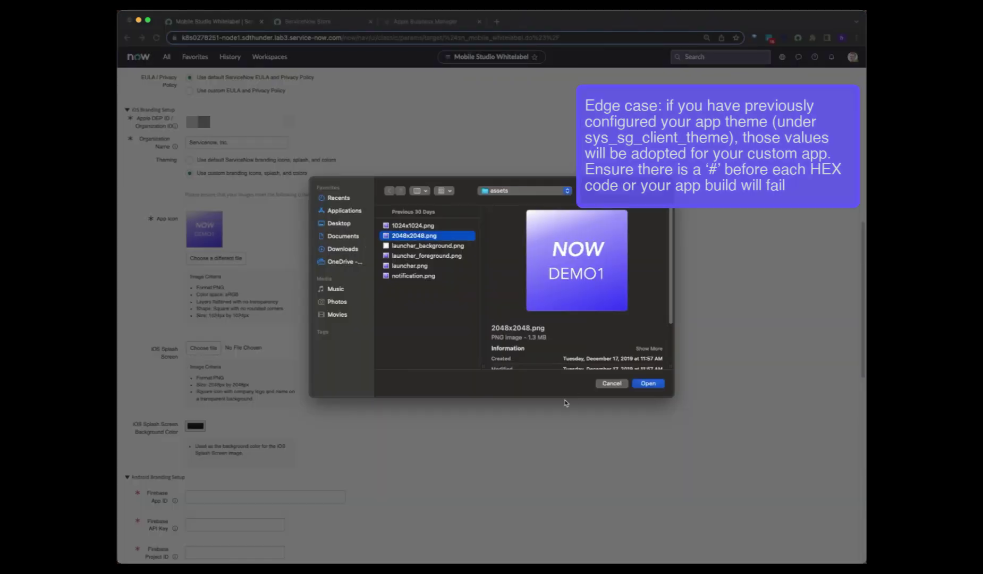
left_click(649, 384)
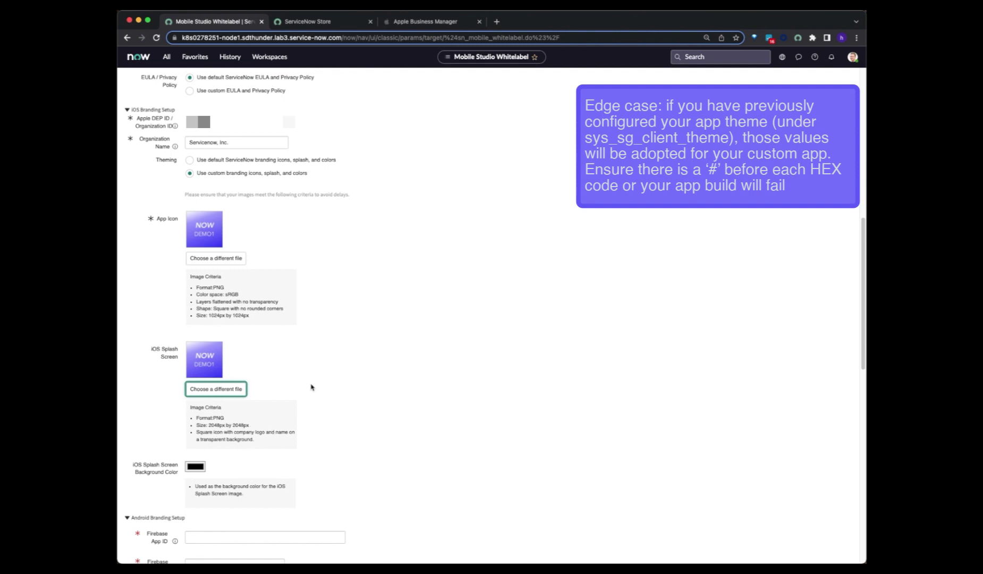
- Set the splash background colour to purple (RGB 170, 112, 240)
scroll(312, 388, "down", 1)
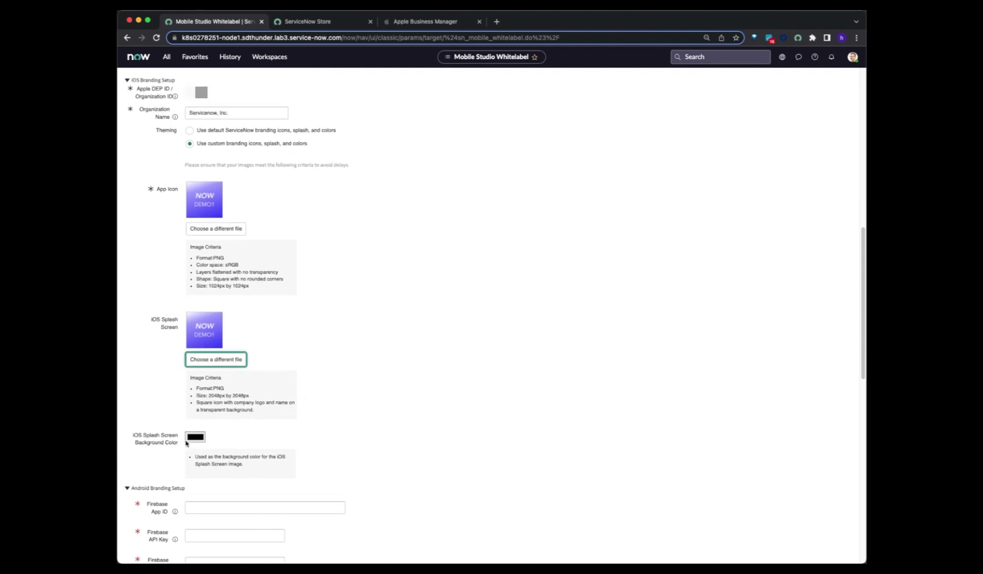
left_click(196, 437)
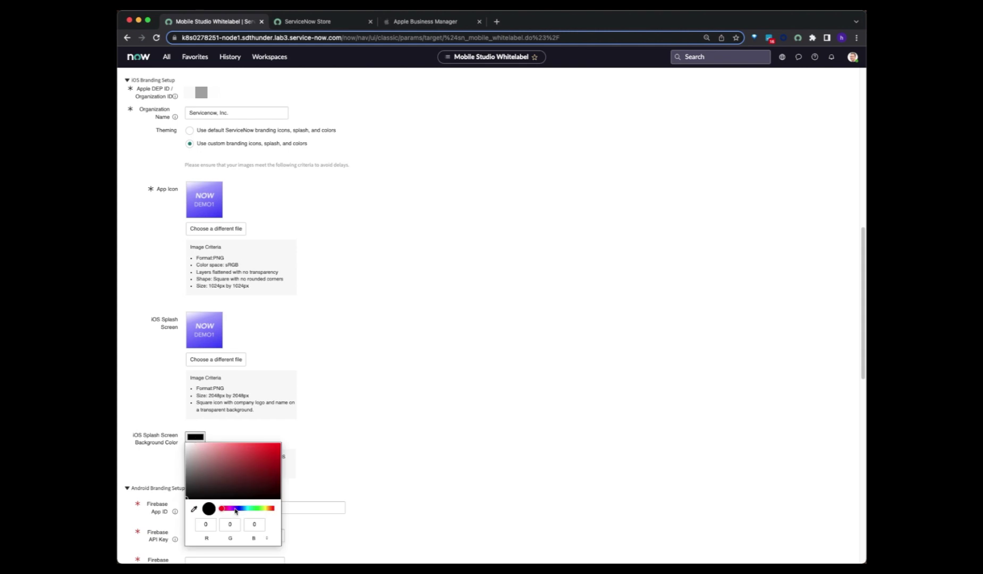
left_click(235, 509)
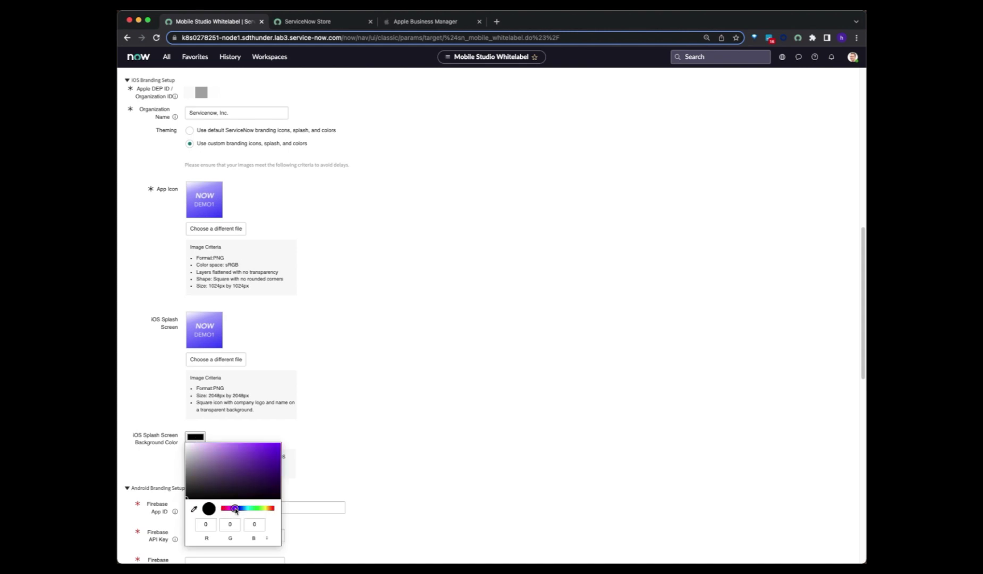
left_click(236, 446)
- Close the colour picker, keeping the purple splash background colour
left_click(360, 412)
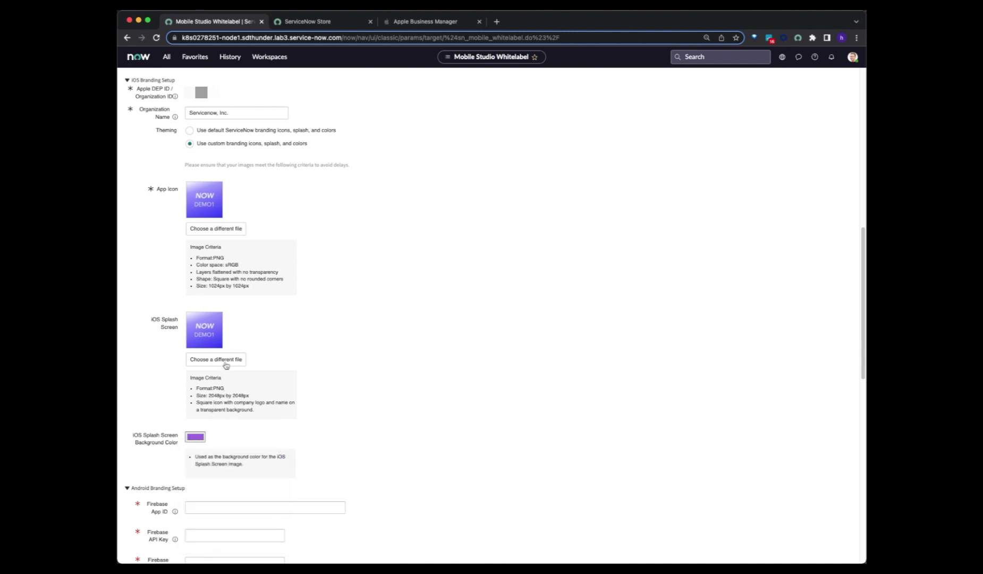
scroll(212, 446, "down", 3)
scroll(213, 445, "up", 2)
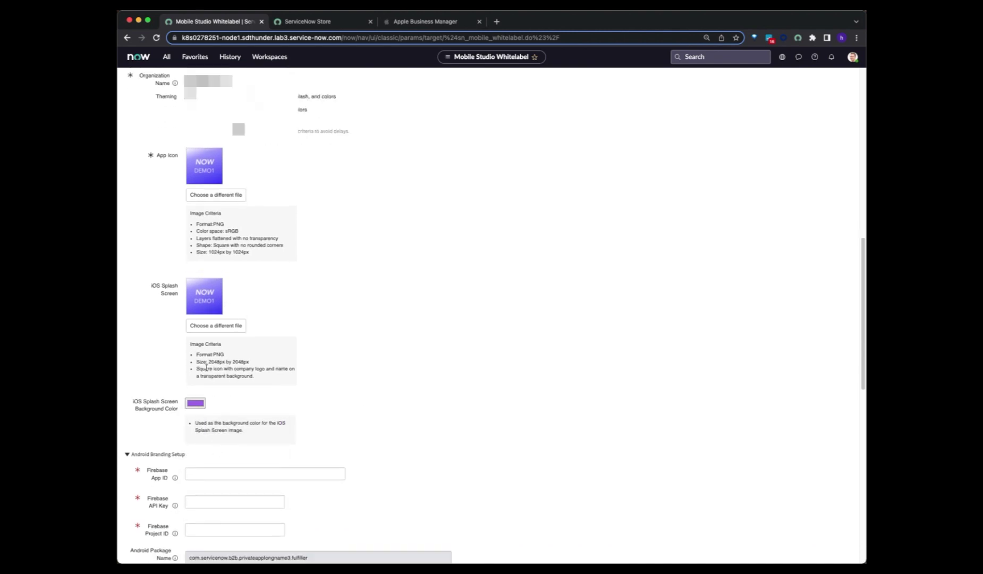
scroll(133, 153, "up", 1)
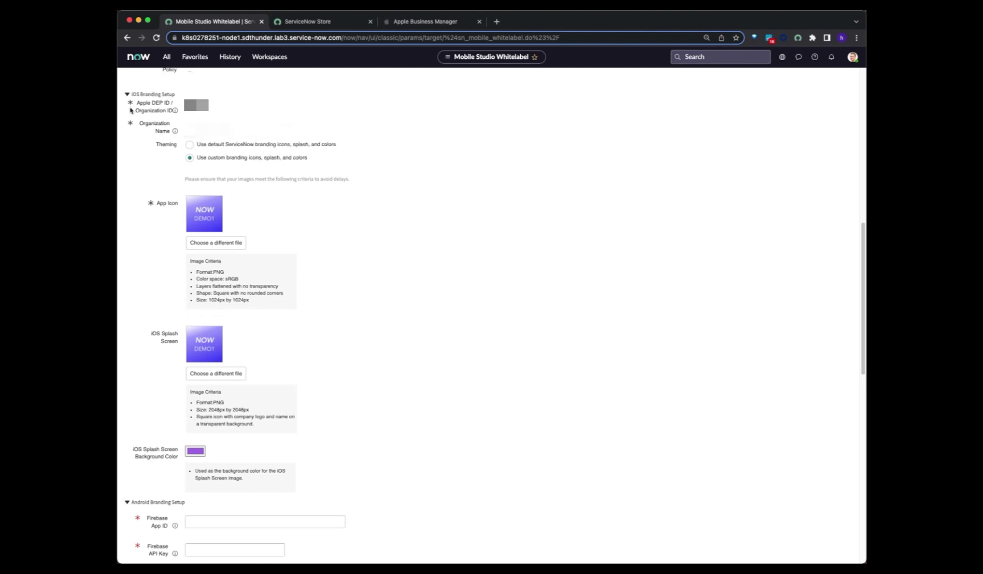
- Collapse the iOS Branding Setup and Android Branding Setup sections
left_click(128, 94)
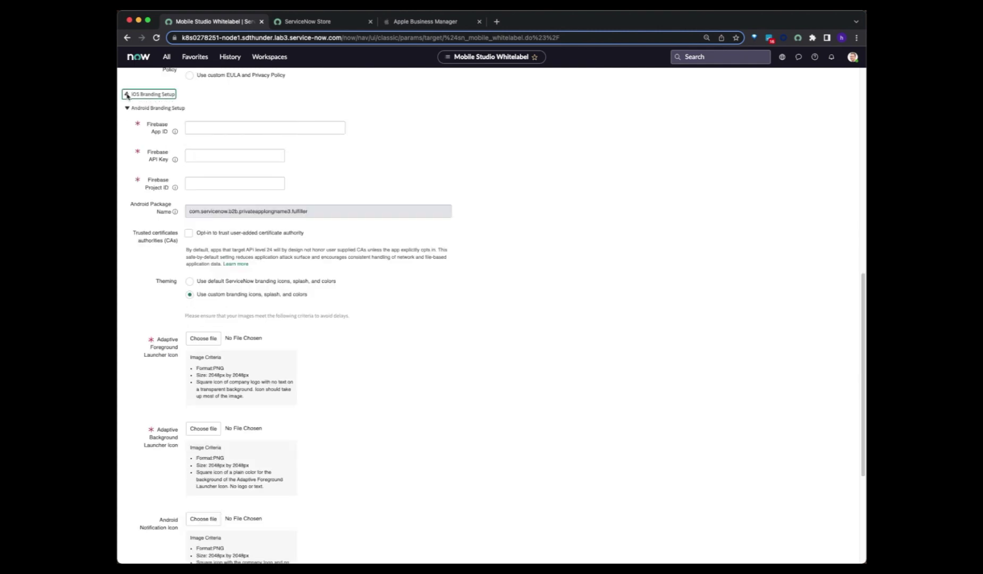
left_click_drag(133, 109, 176, 115)
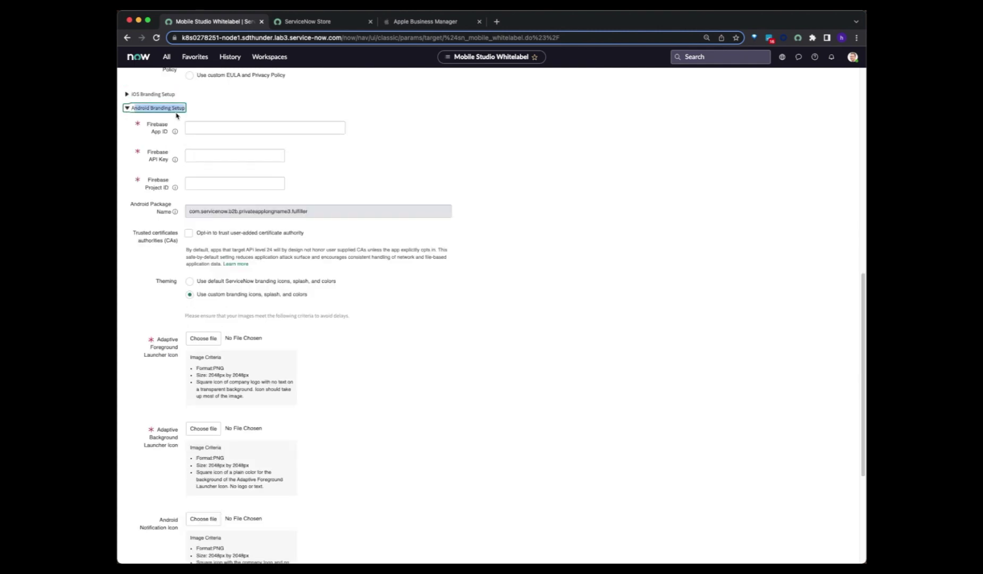
left_click(183, 108)
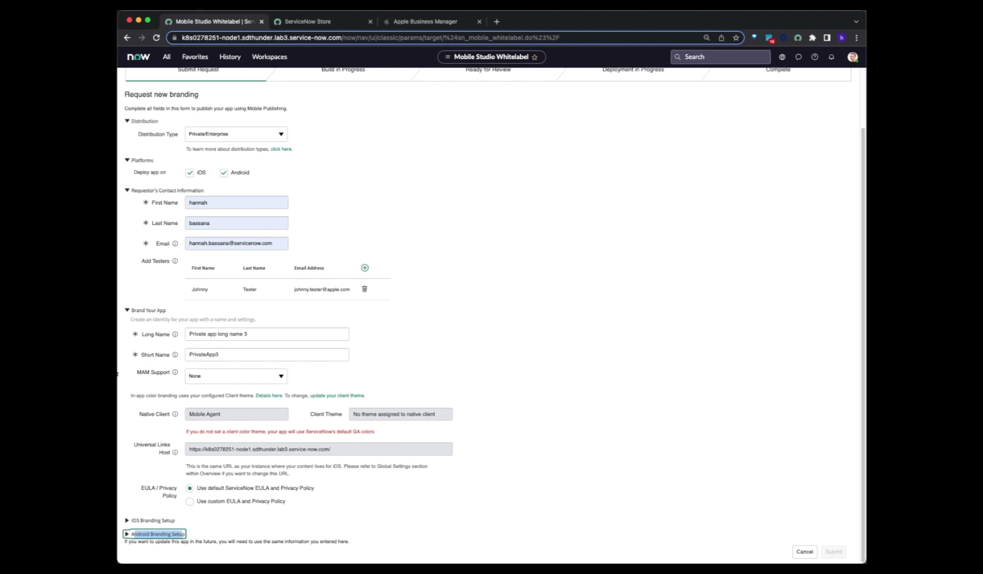
- Re-expand Android Branding Setup, then start adding an Android app to ServiceNow Mobile Sub-Prod in Firebase
left_click(128, 535)
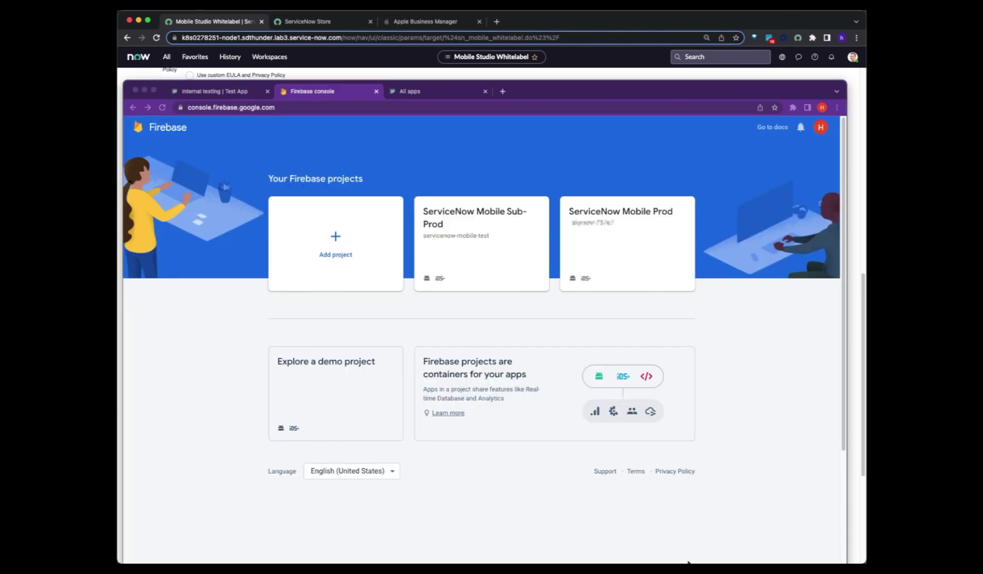
left_click(211, 336)
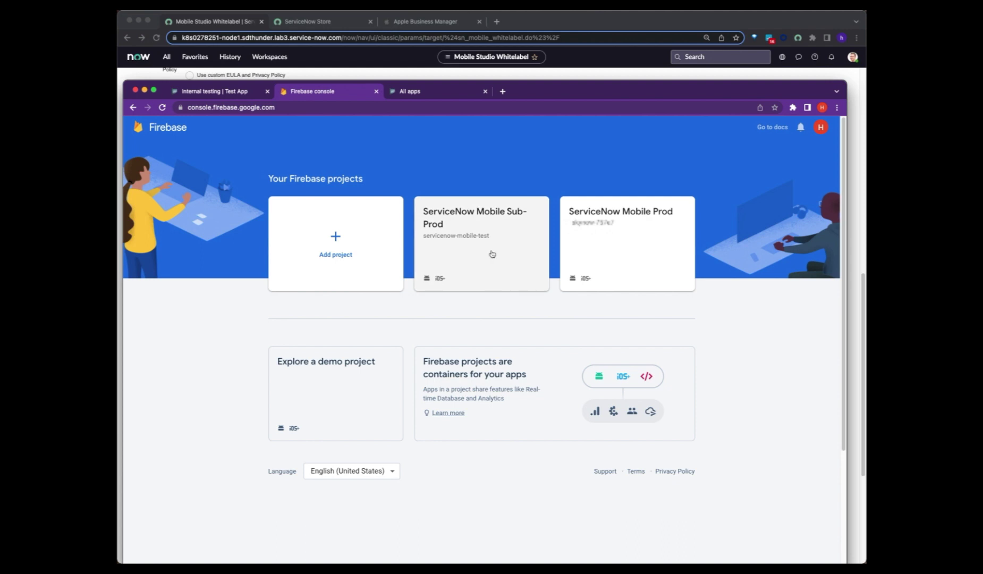
left_click(493, 255)
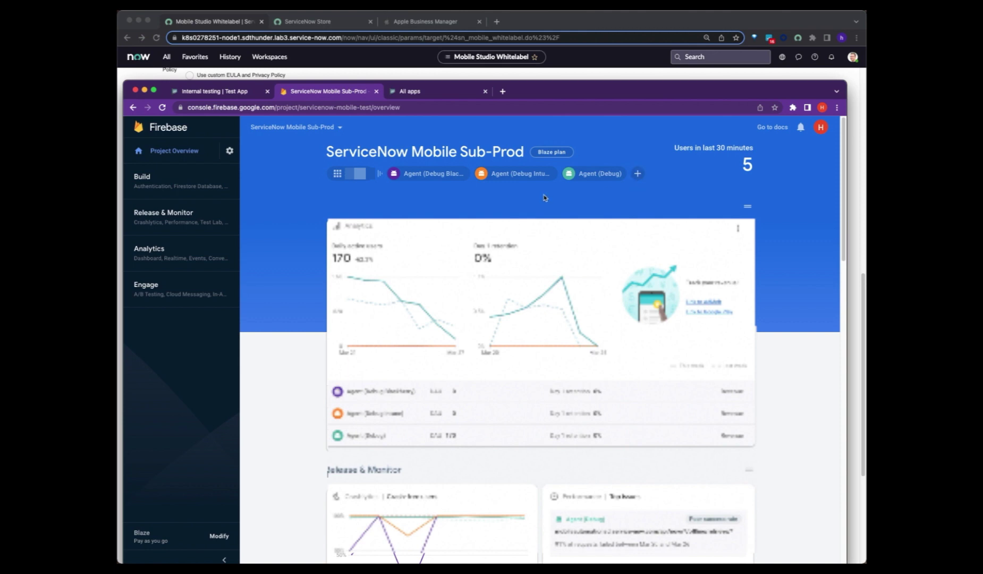
left_click(638, 178)
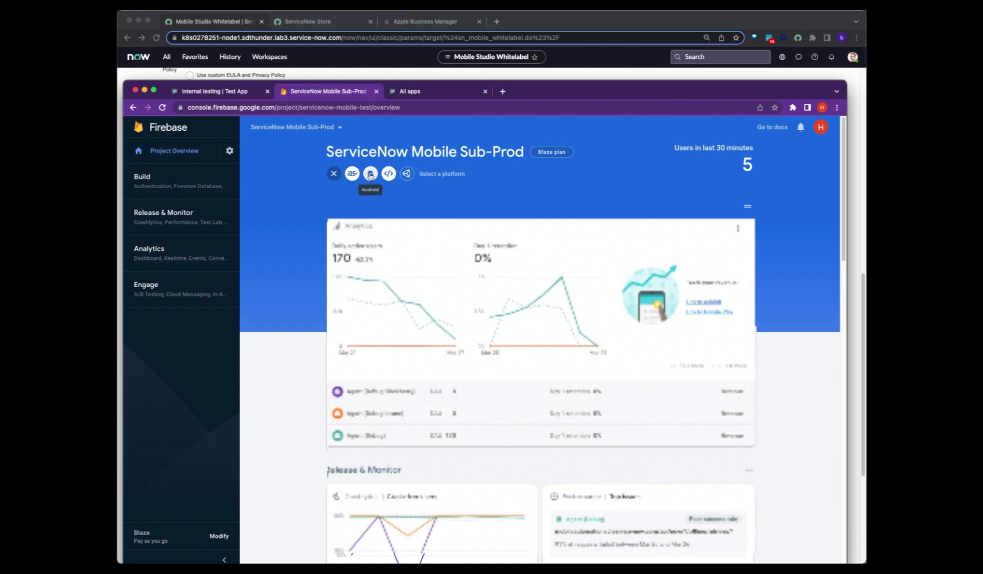
left_click(371, 174)
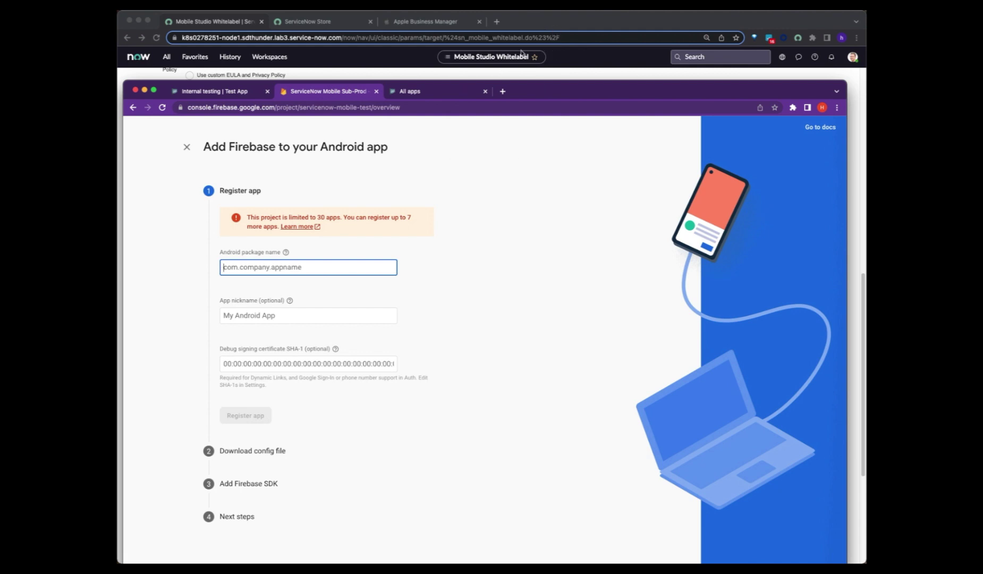
left_click(555, 19)
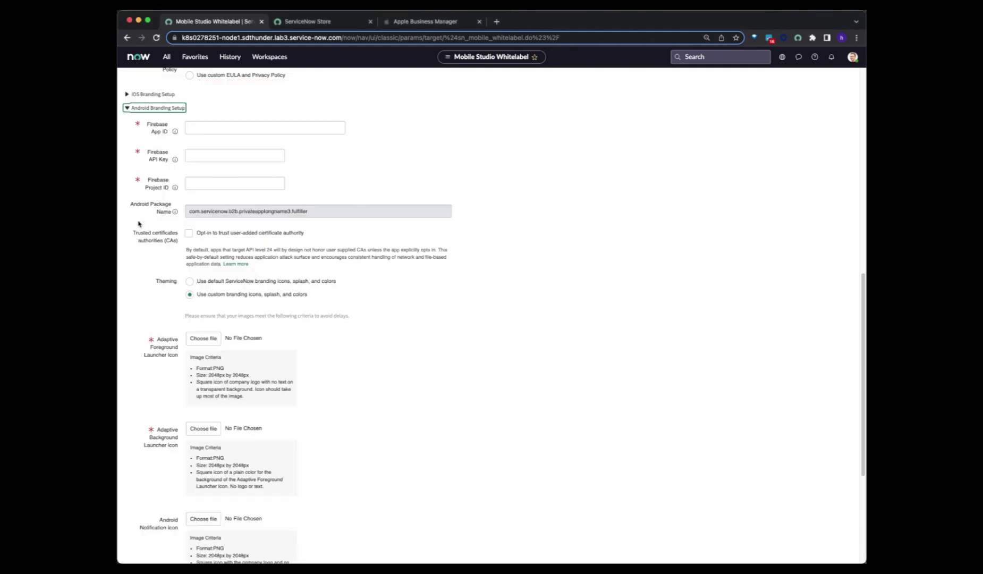
- Copy package name com.servicenow.b2b.privateapplongname3.fulfiller into Firebase's Android package name field
left_click(194, 214)
left_click_drag(292, 213, 239, 216)
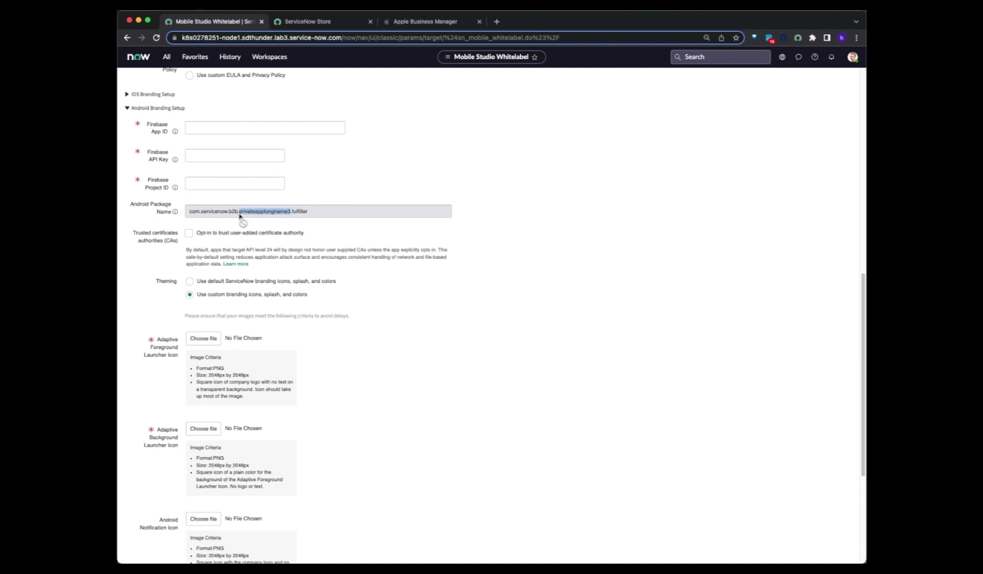
left_click_drag(313, 218, 187, 215)
key("super+c")
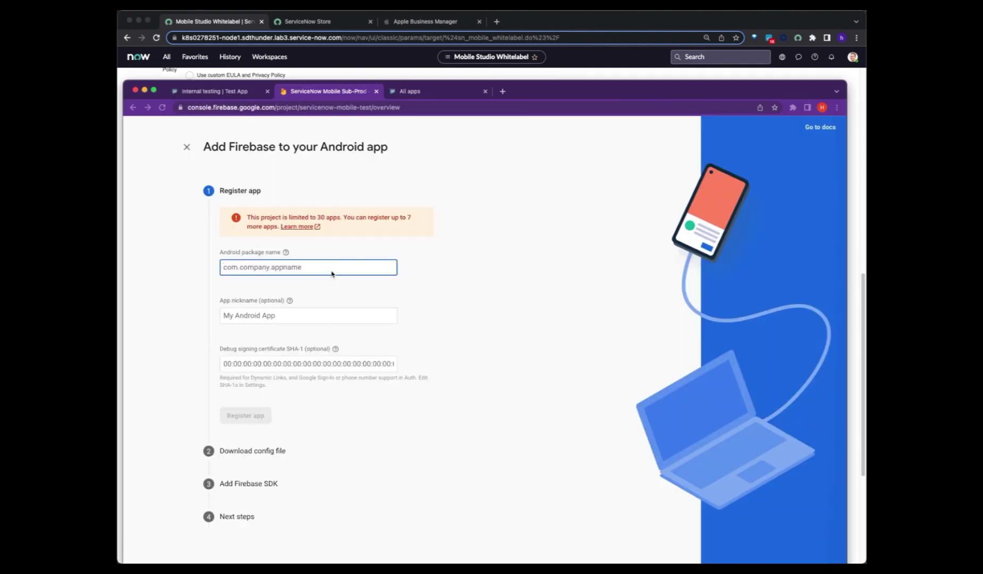
left_click(331, 272)
key("super+v")
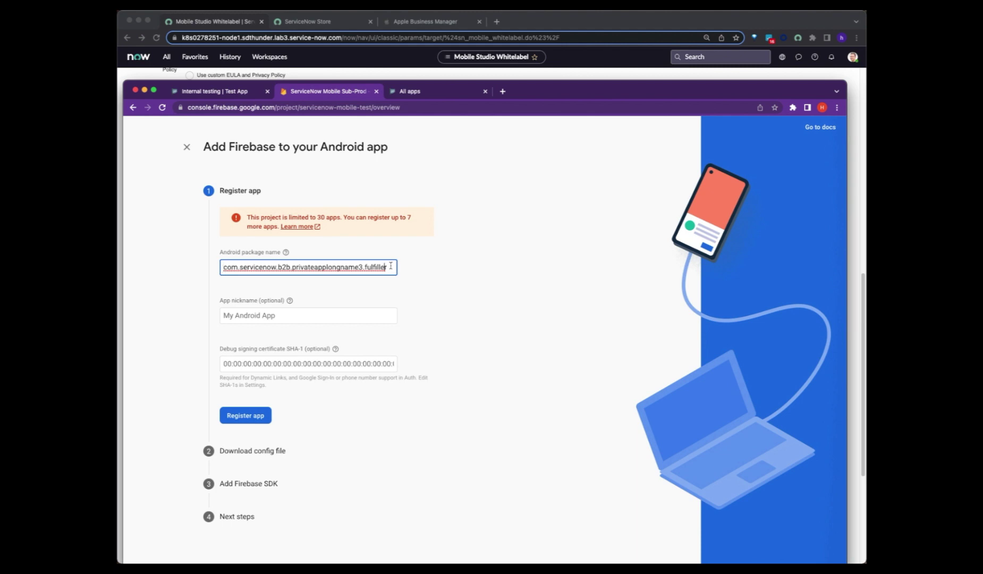
- Enter the Firebase app nickname PrivateApp3, checking the app's short name in ServiceNow
left_click(307, 316)
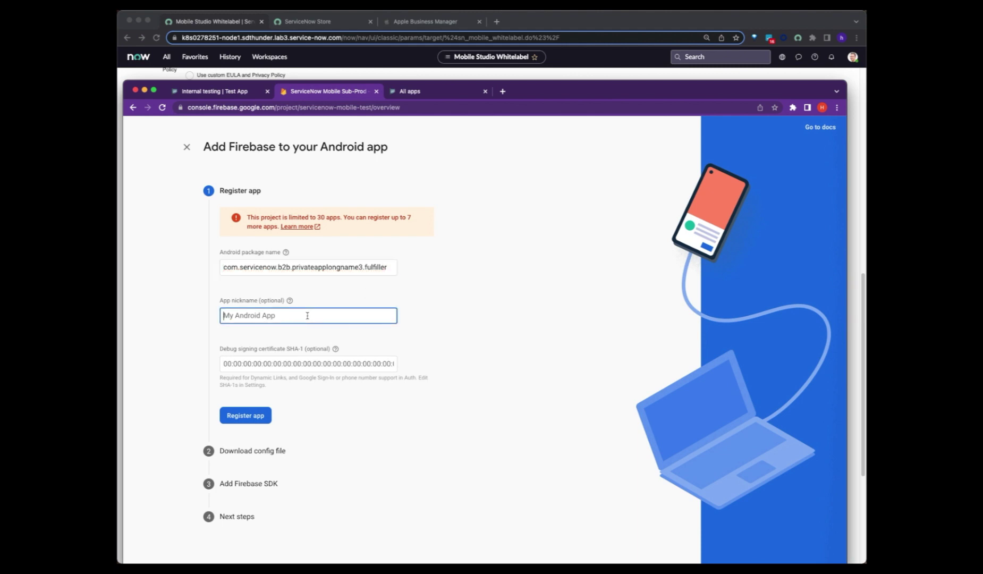
type("PrivateApp3")
left_click(461, 74)
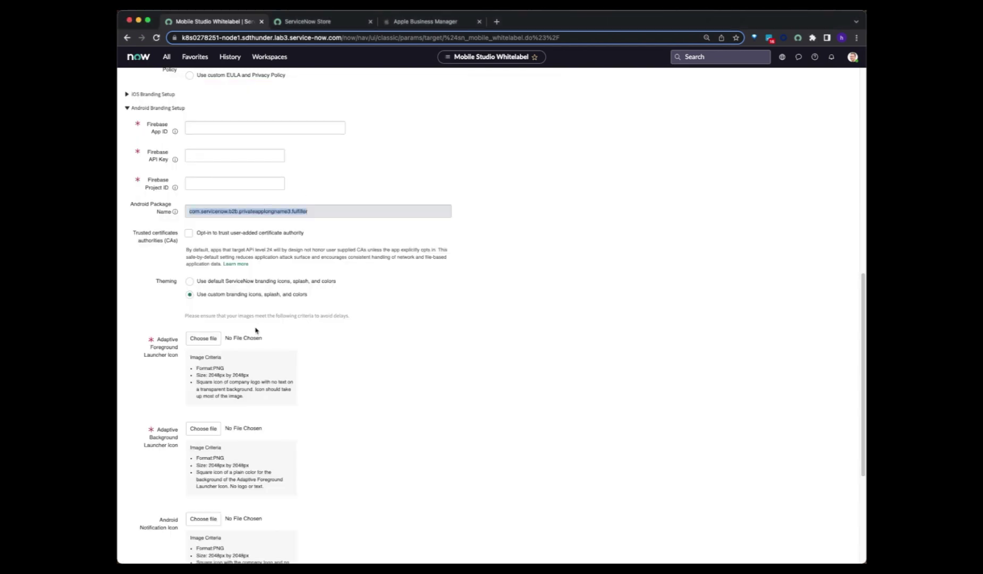
scroll(255, 331, "up", 5)
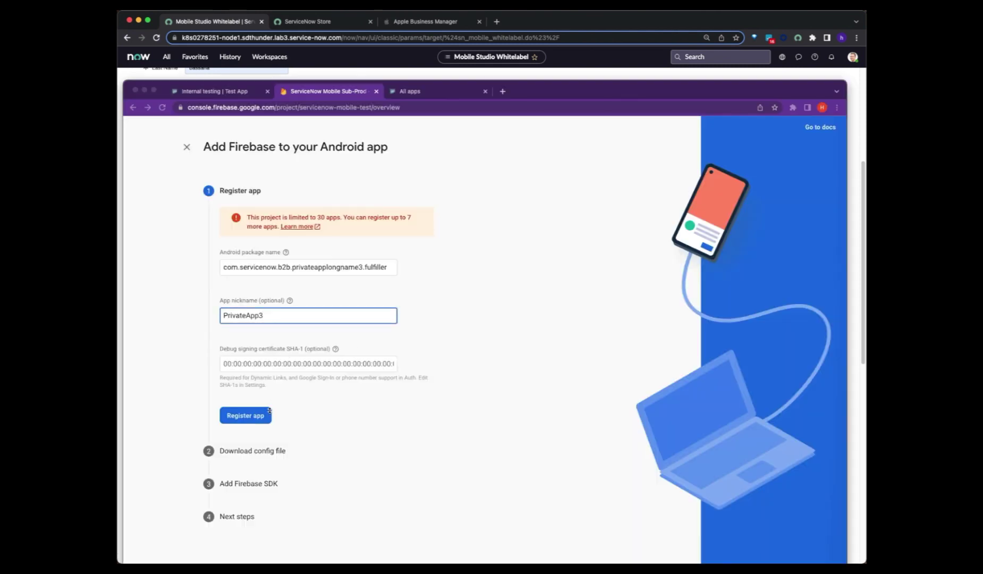
- Register the Android app, skip the config file and SDK steps, and continue to console
left_click(263, 420)
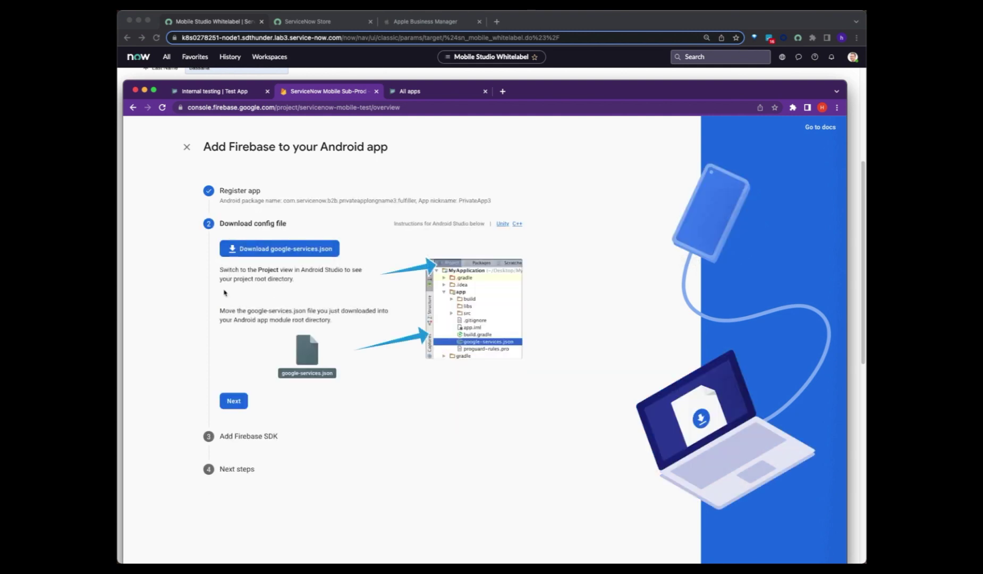
left_click(233, 398)
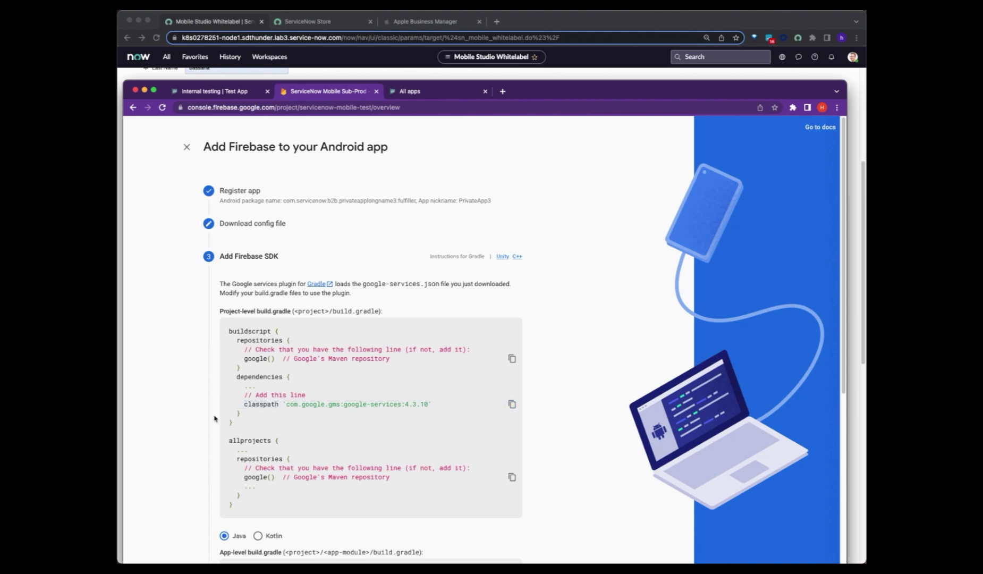
scroll(263, 424, "down", 5)
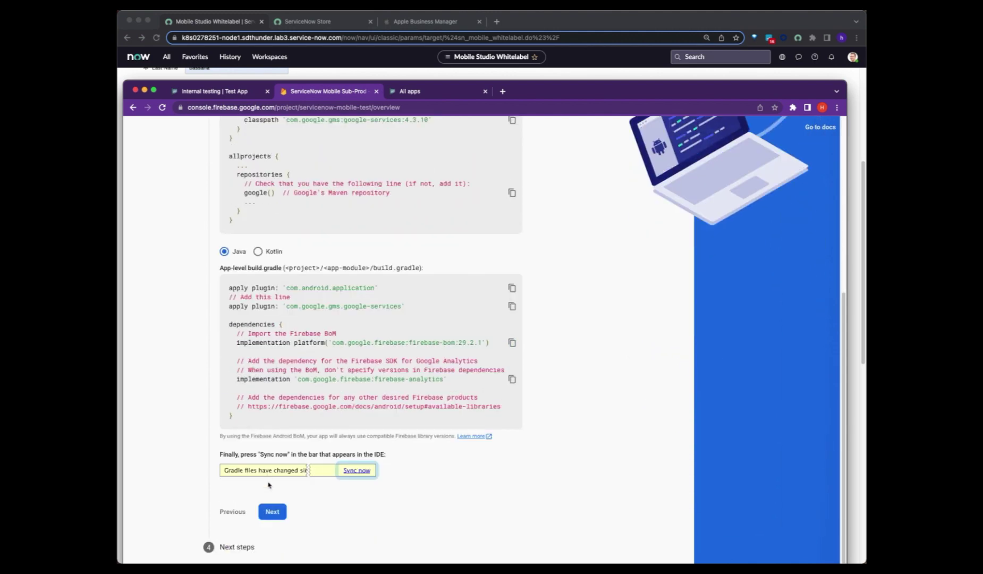
left_click(271, 511)
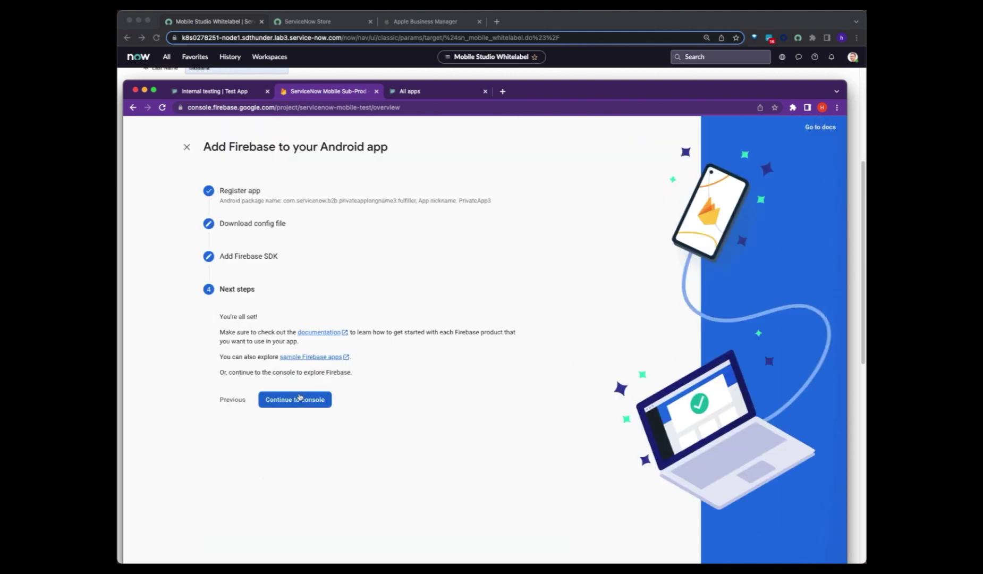
left_click(300, 401)
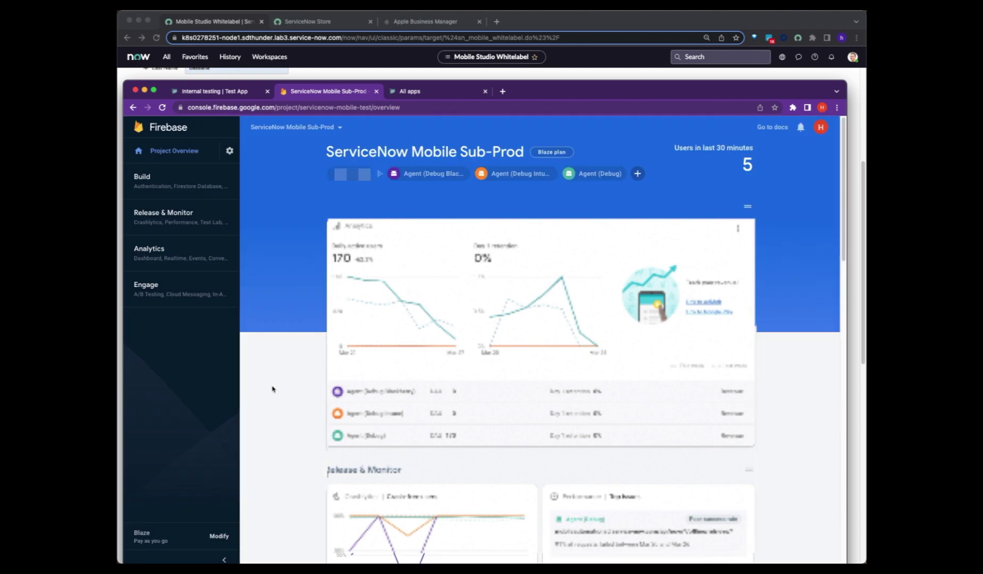
- Open the PrivateApp3 Android app's settings from the project's app list
left_click(351, 179)
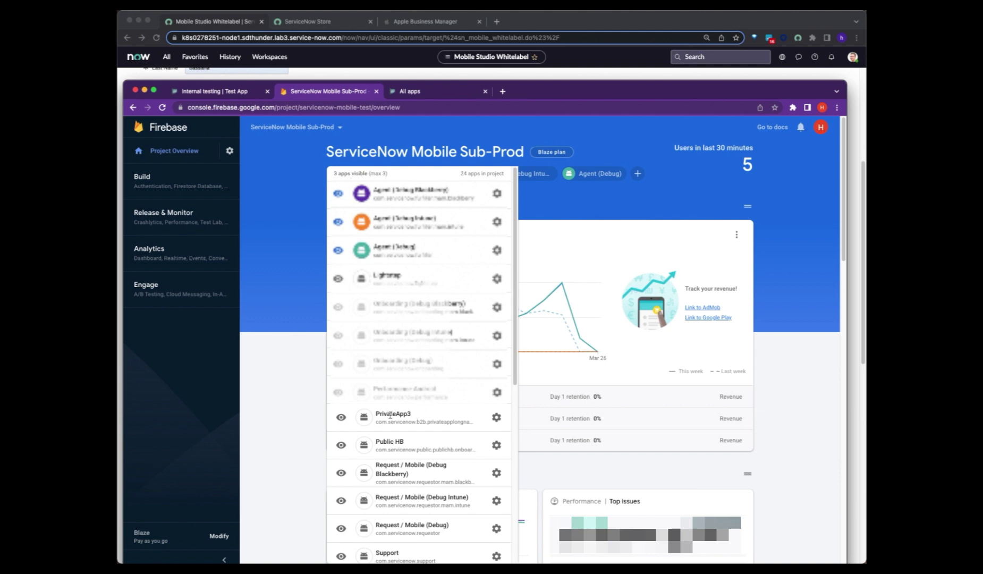
left_click_drag(391, 415, 422, 418)
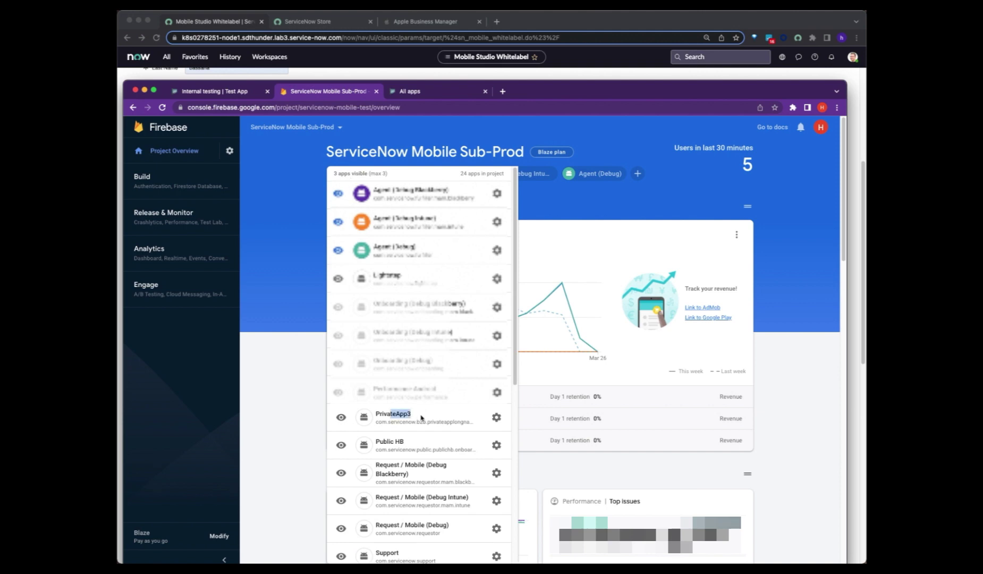
left_click(340, 417)
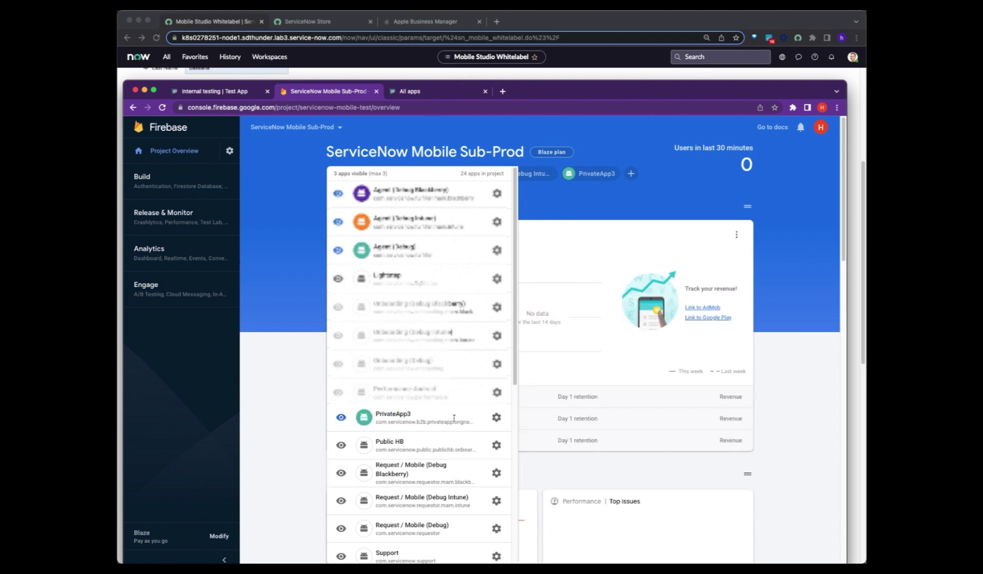
left_click(495, 418)
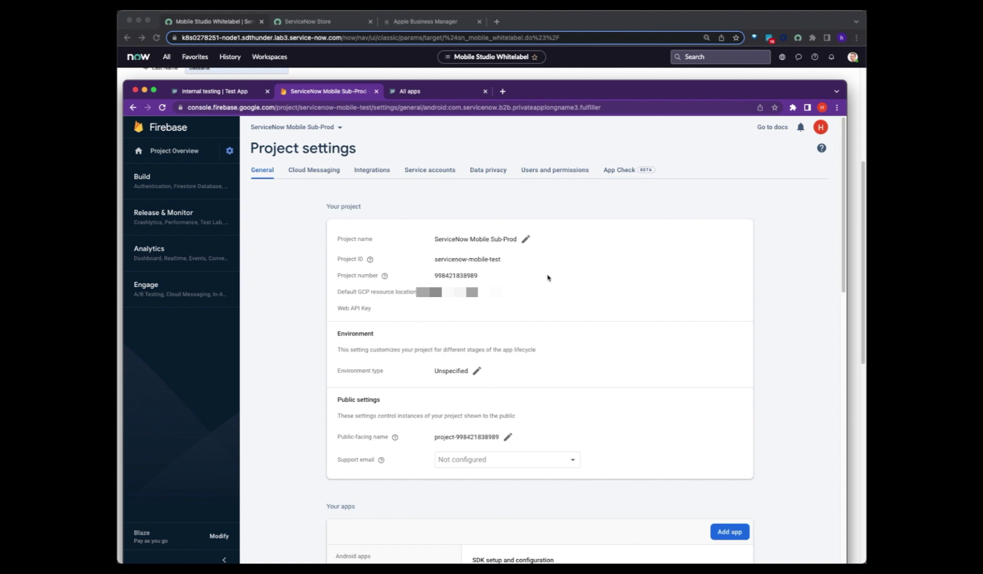
scroll(553, 282, "down", 1)
- Arrange the Firebase settings window beside the ServiceNow branding form
left_click(534, 74)
scroll(212, 224, "down", 5)
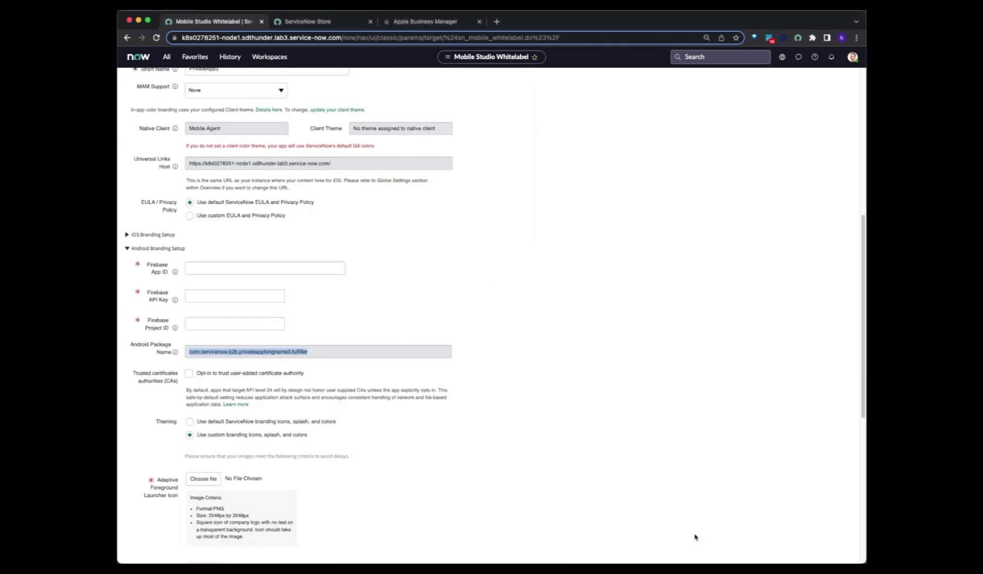
key("super+grave")
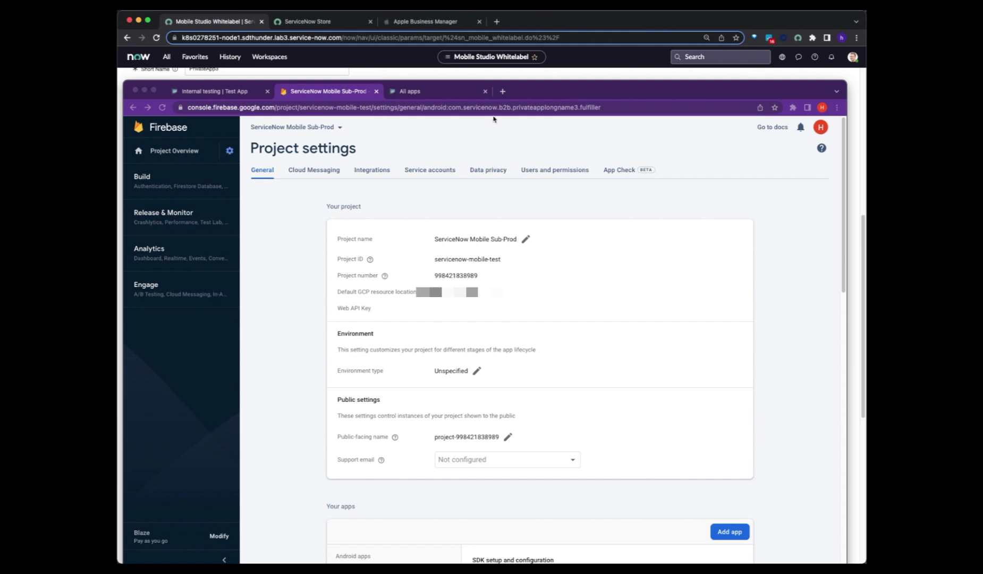
left_click_drag(526, 93, 730, 97)
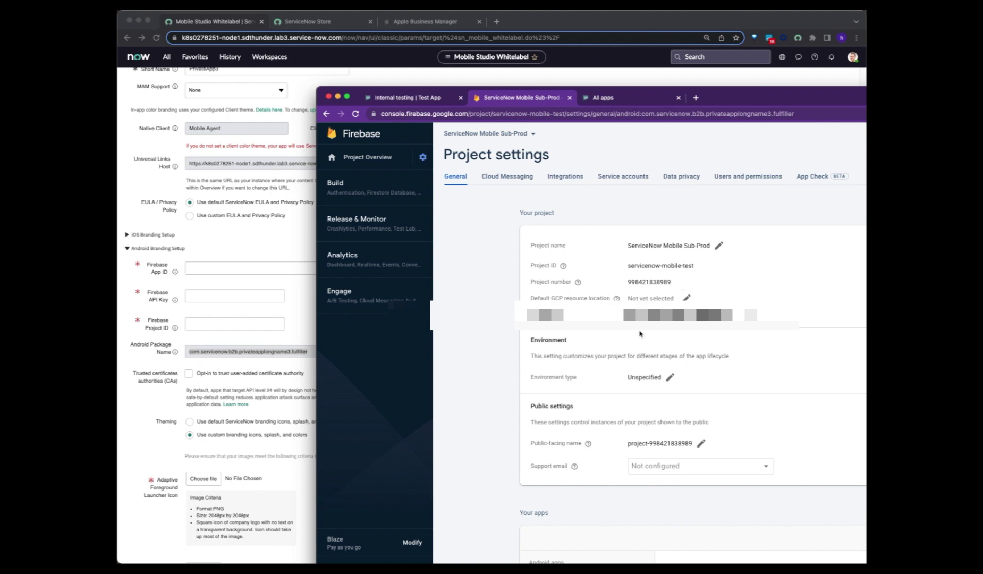
- Select PrivateApp3's full App ID under Your apps
scroll(644, 325, "down", 1)
scroll(683, 329, "down", 5)
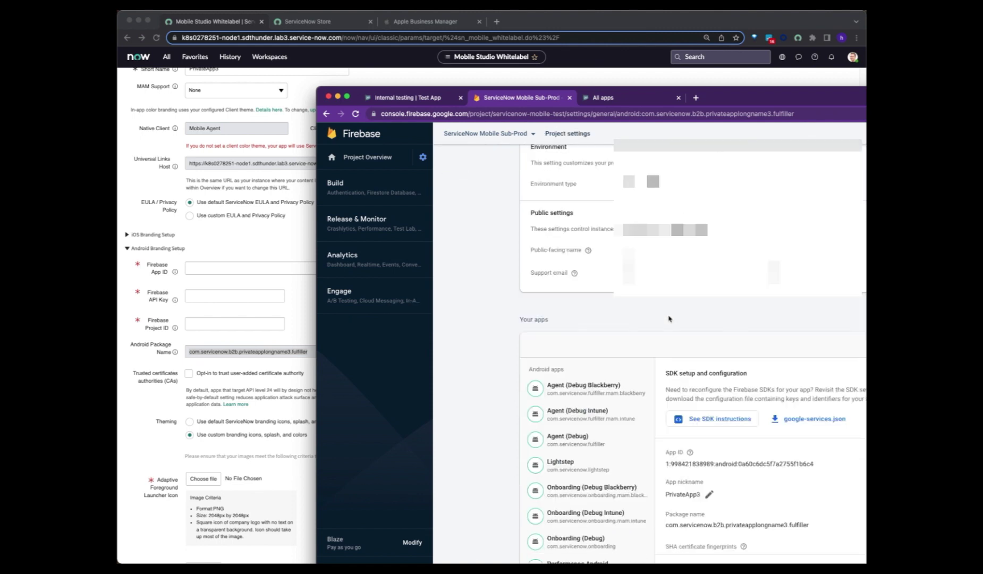
scroll(675, 442, "down", 2)
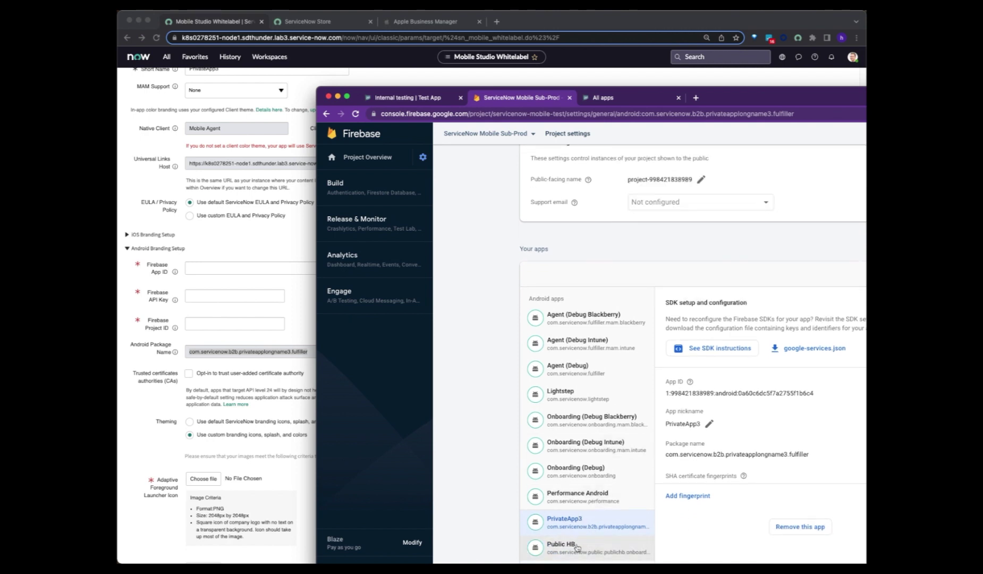
left_click(578, 548)
left_click(581, 531)
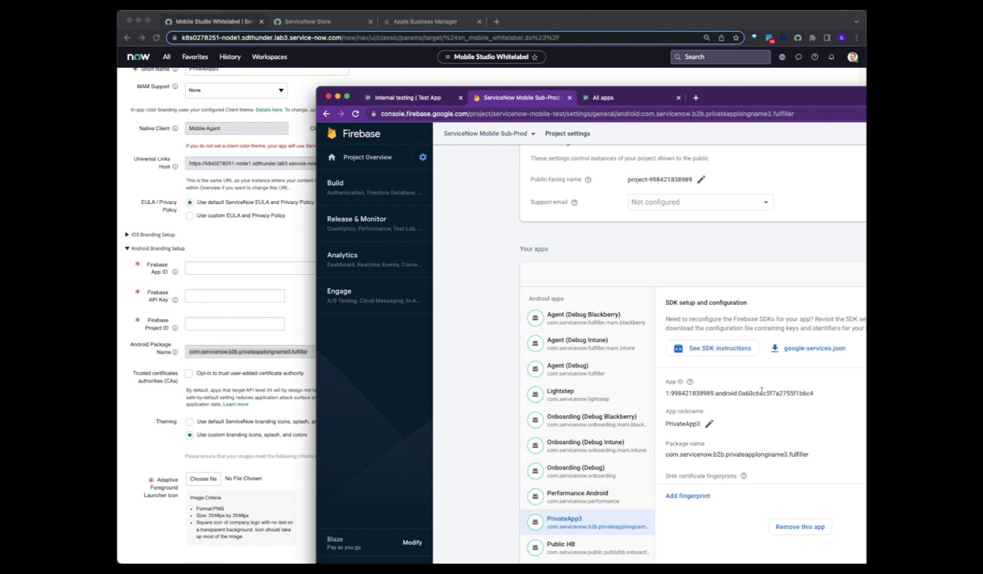
left_click_drag(815, 394, 666, 395)
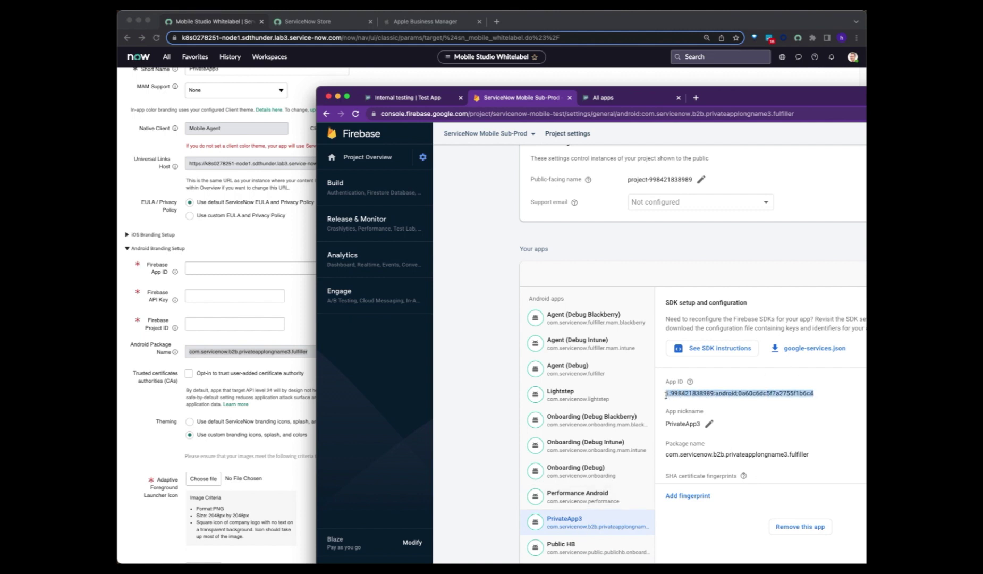
- Paste PrivateApp3's App ID into ServiceNow's Android Firebase App ID field
left_click(300, 270)
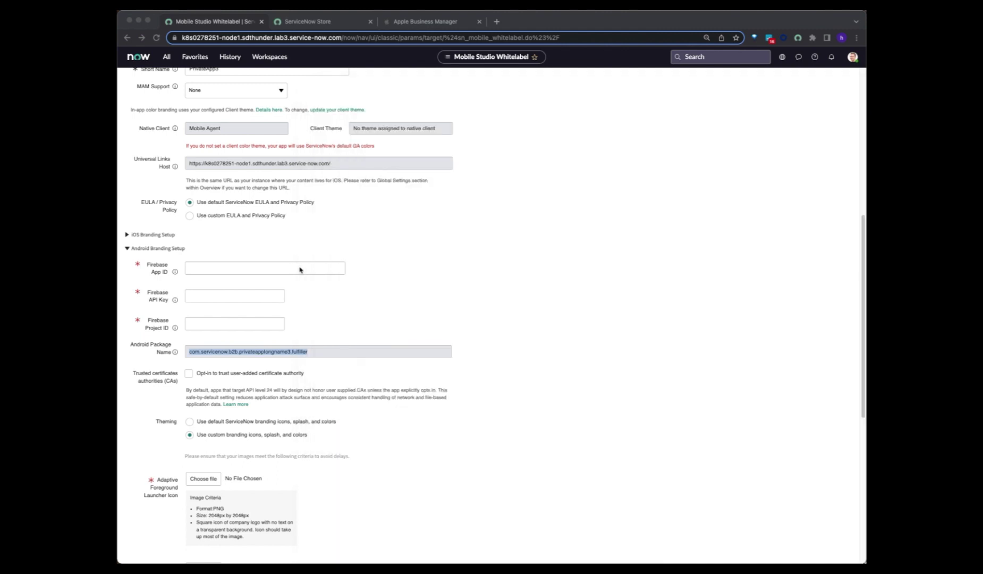
left_click(271, 267)
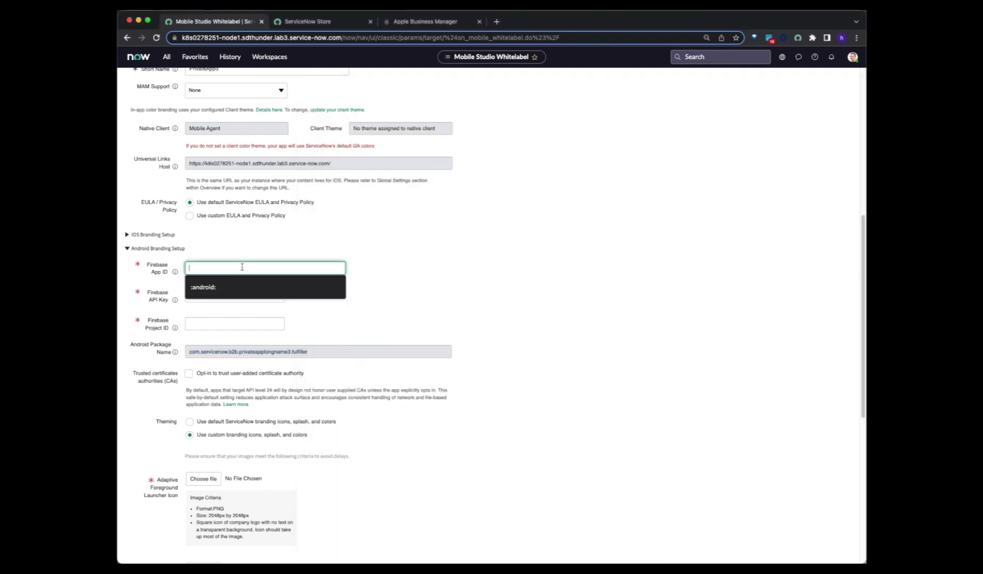
key("super+v")
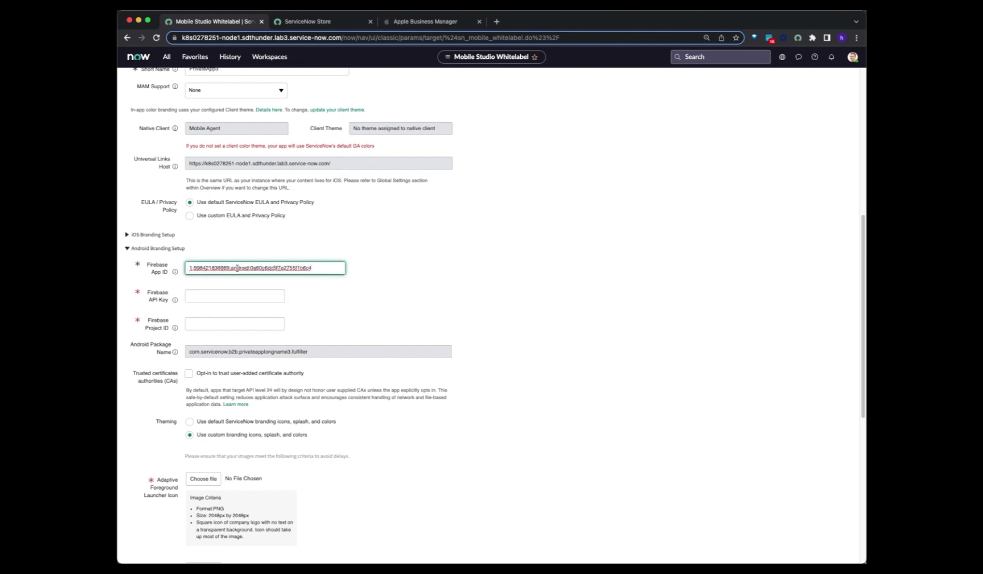
double_click(238, 269)
key("super+Tab")
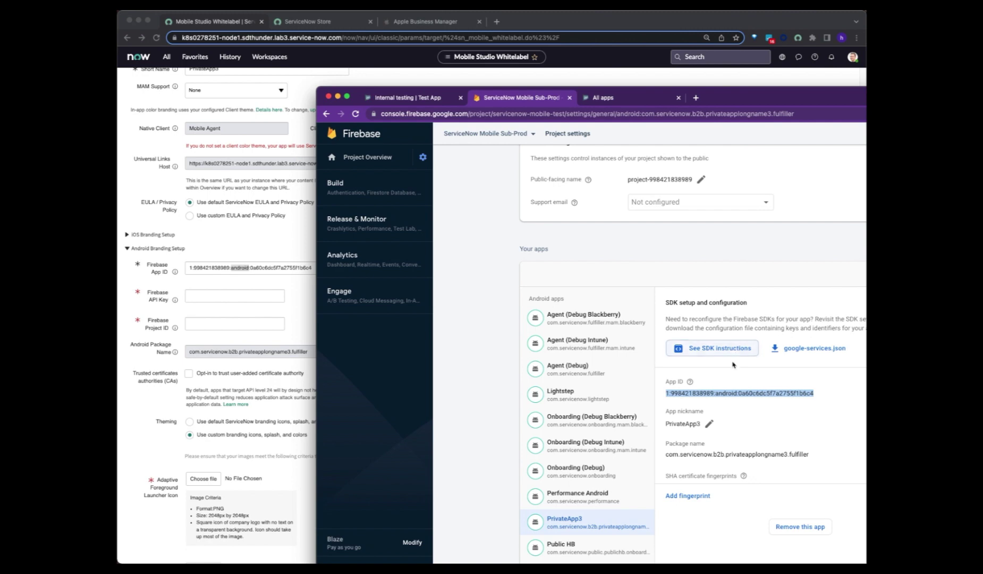
- Copy Firebase's Web API Key into ServiceNow's Firebase API Key field
scroll(733, 365, "up", 5)
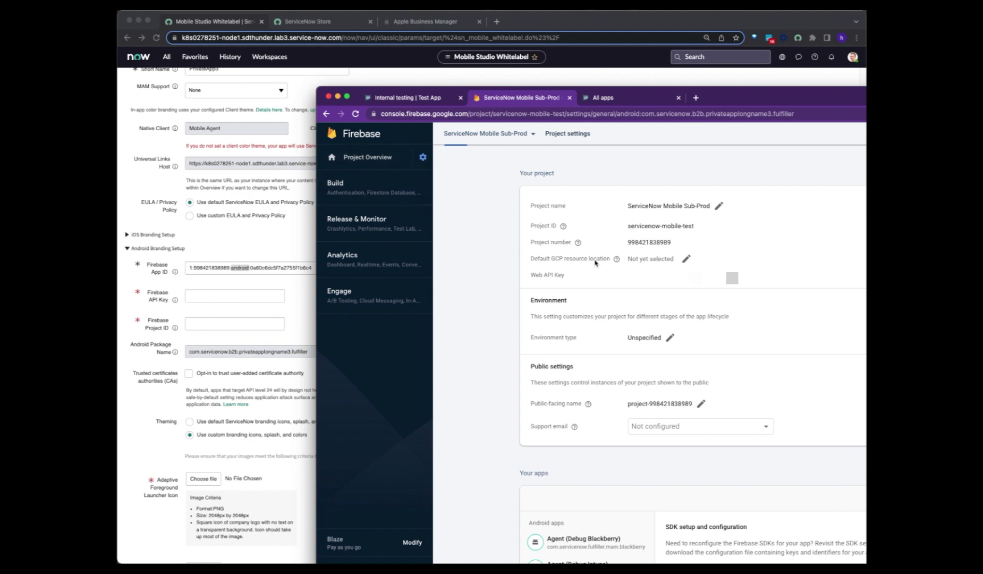
left_click_drag(629, 279, 772, 282)
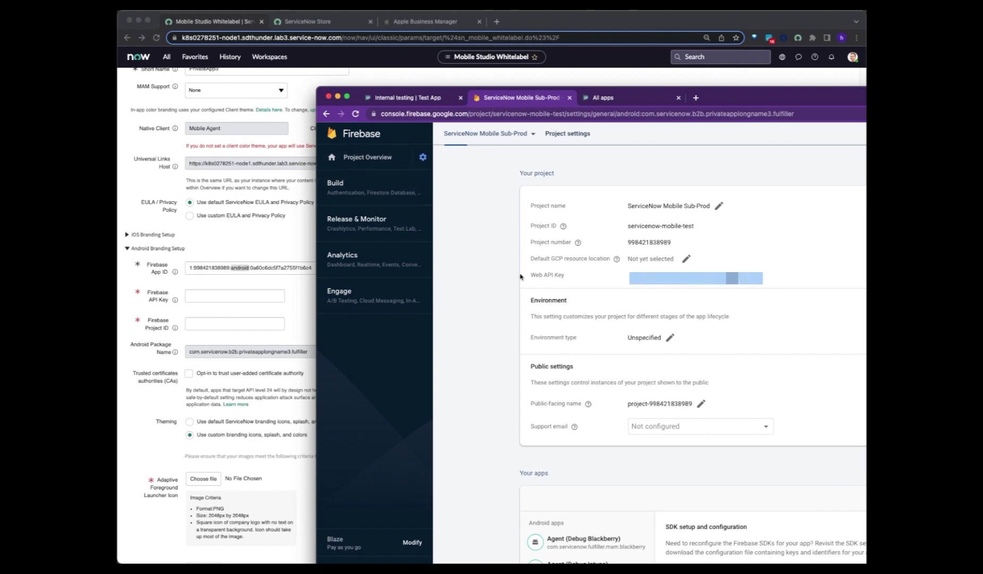
left_click(244, 298)
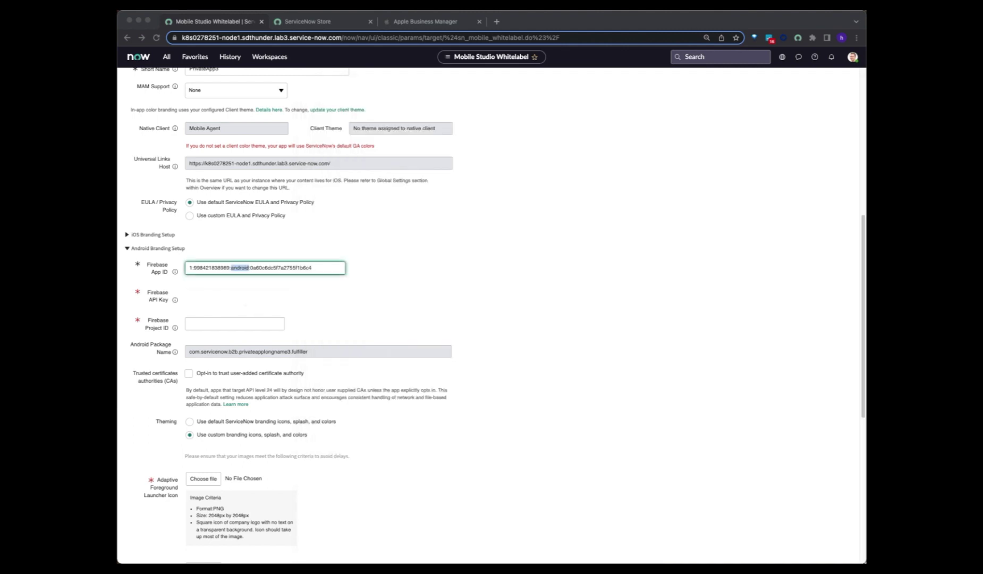
left_click(244, 296)
key("super+v")
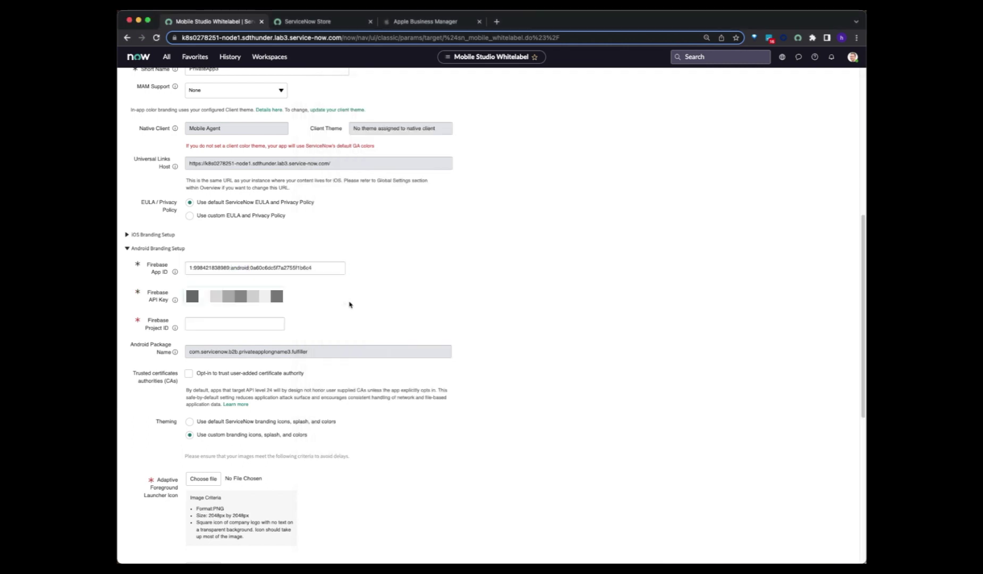
key("super+grave")
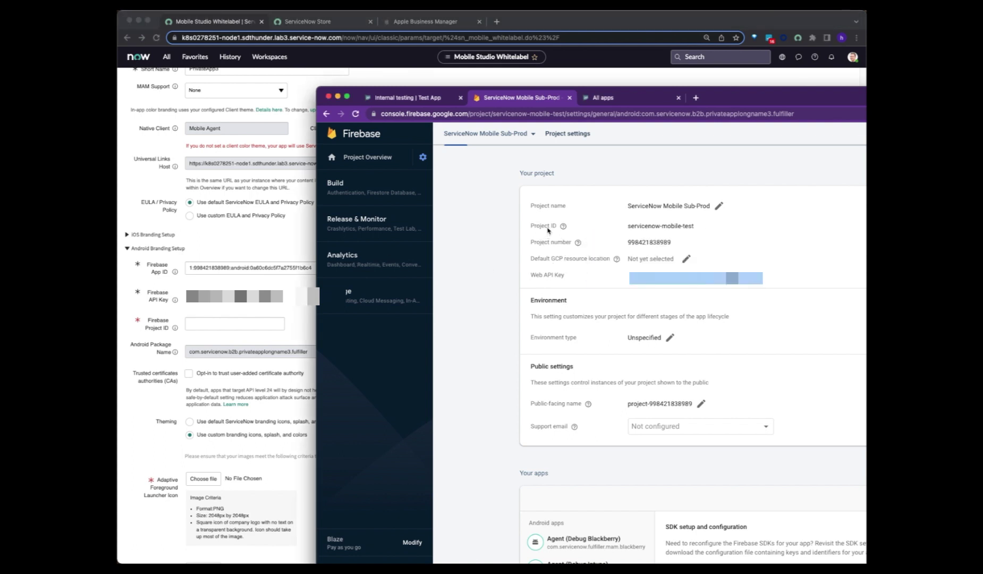
- Copy Project ID servicenow-mobile-test into ServiceNow's Firebase Project ID field
left_click(699, 228)
left_click_drag(697, 228, 621, 233)
key("super+c")
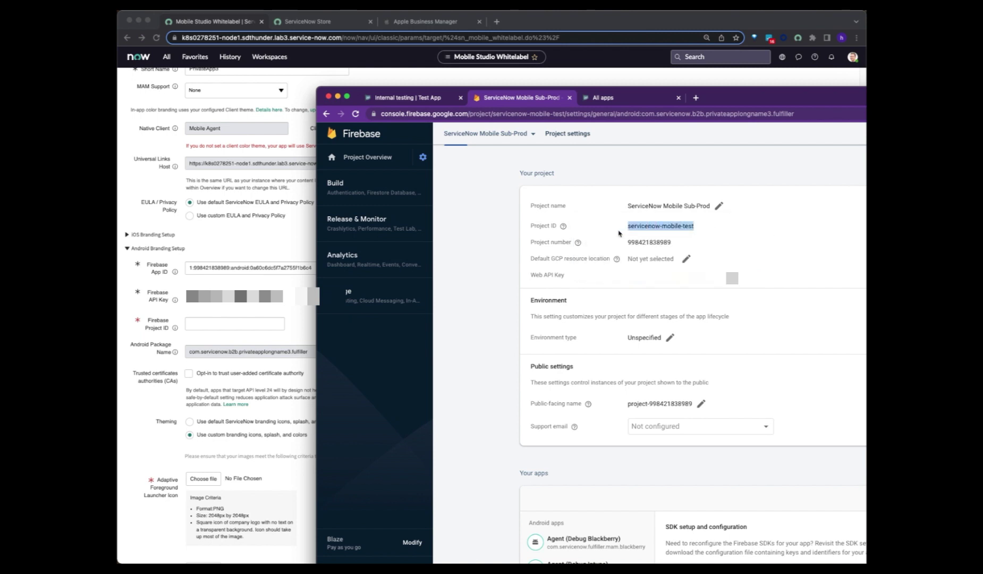
left_click(248, 325)
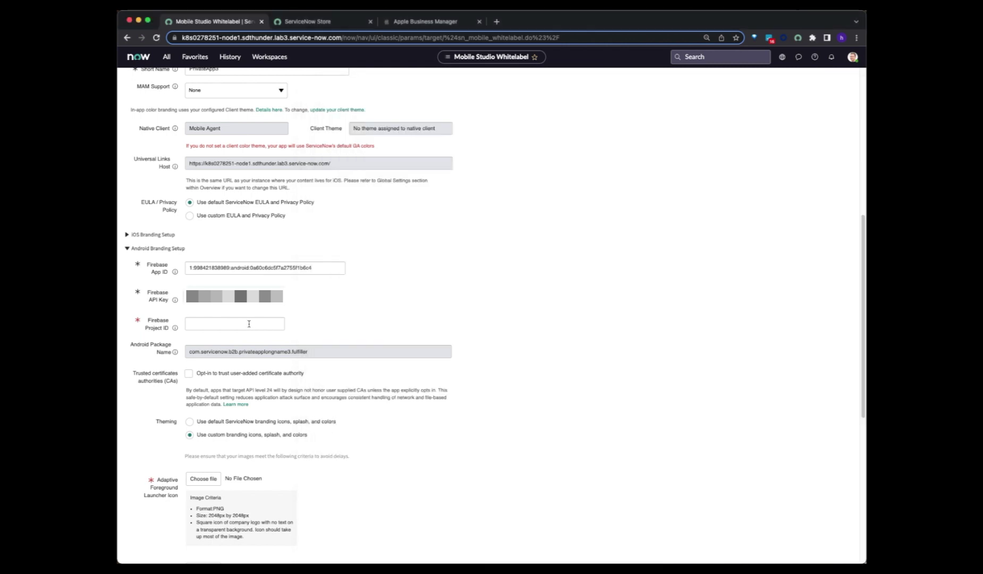
key("super+v")
left_click(322, 321)
- Move the Firebase window aside and scroll further down the Android branding section
scroll(322, 321, "down", 2)
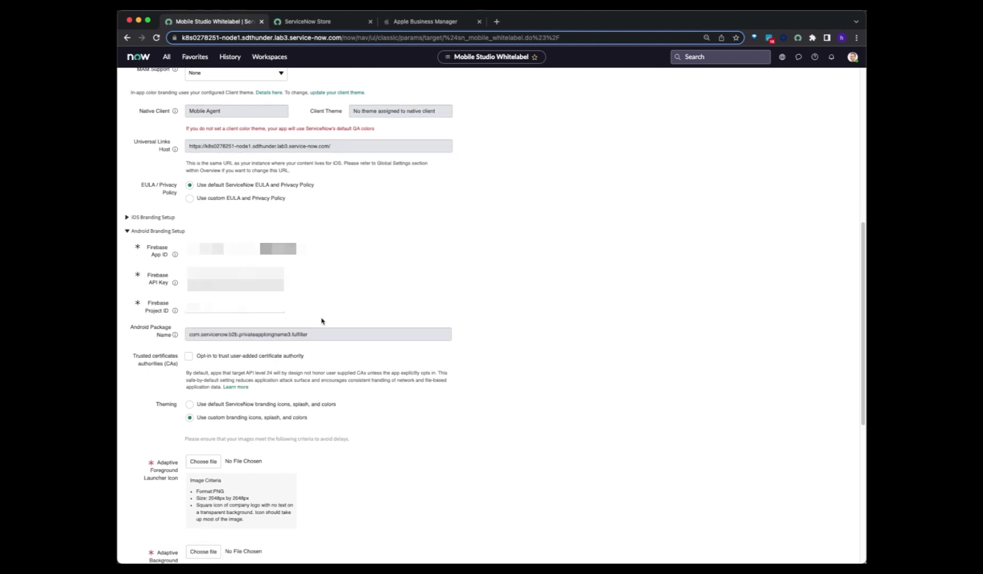
scroll(321, 321, "down", 1)
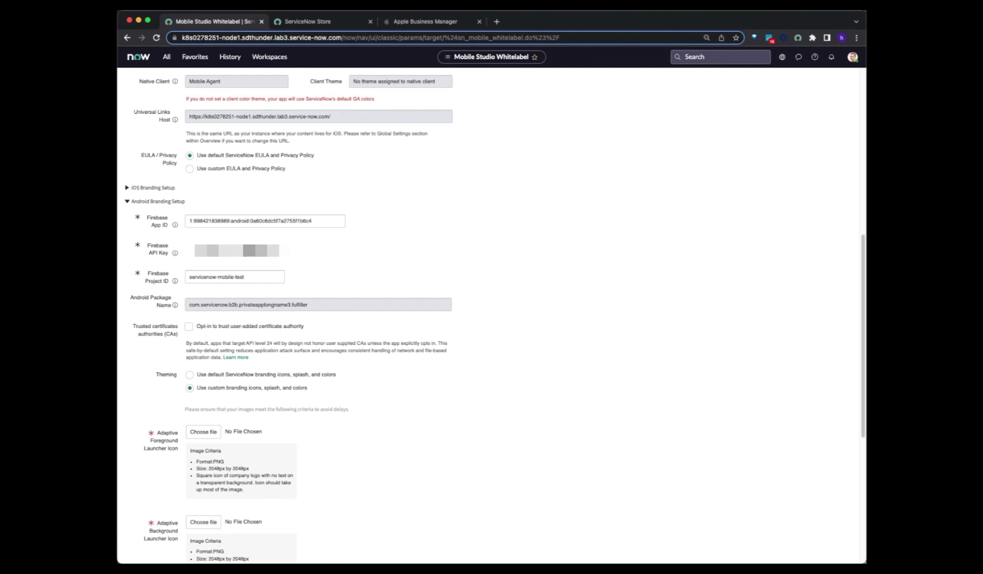
left_click(724, 99)
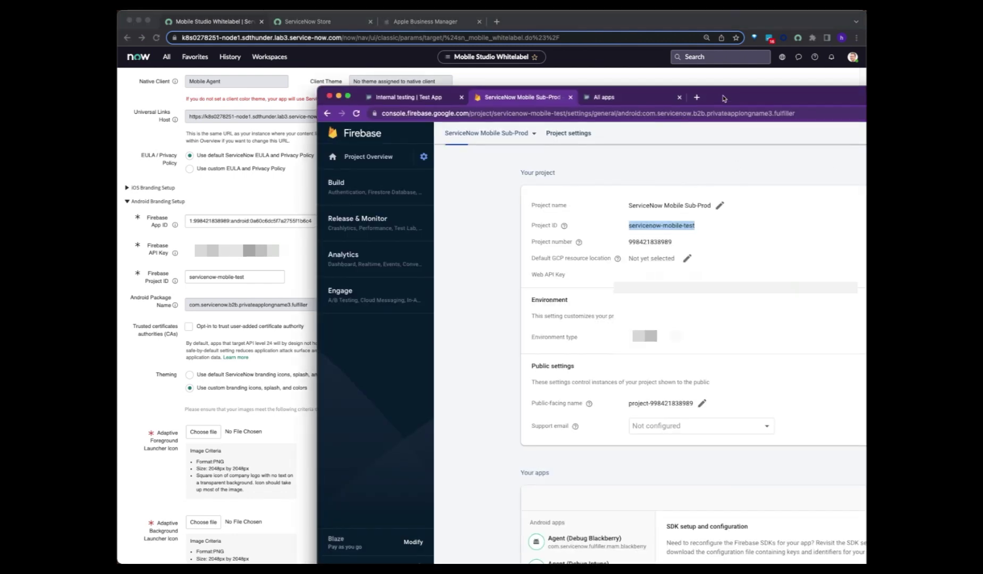
left_click_drag(724, 98, 982, 100)
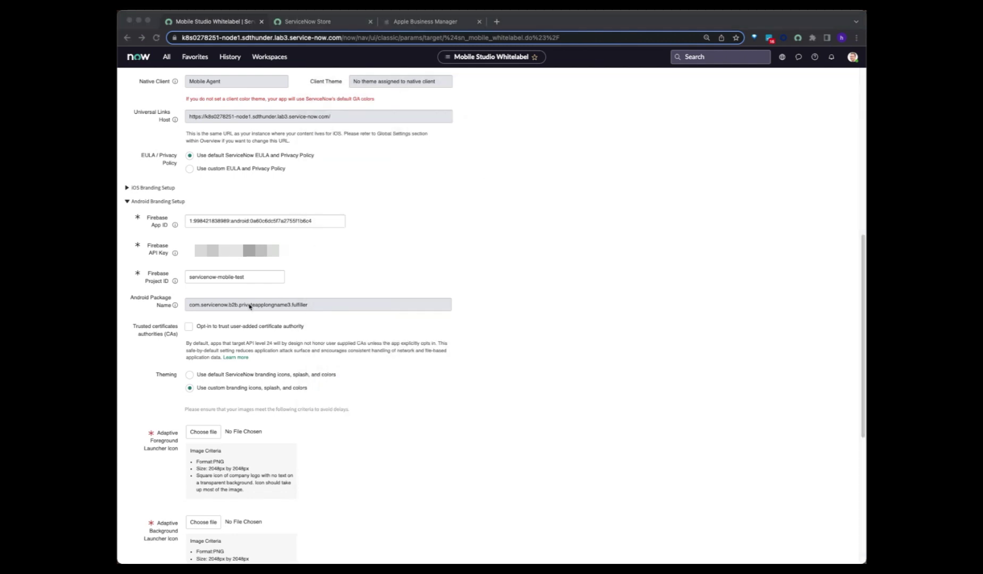
scroll(254, 296, "down", 5)
scroll(207, 283, "down", 1)
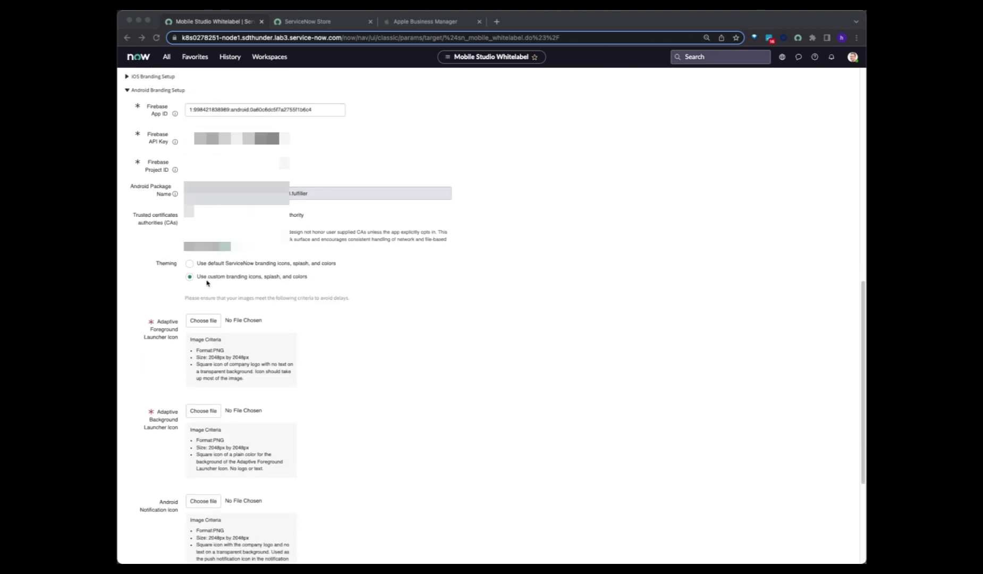
left_click(139, 216)
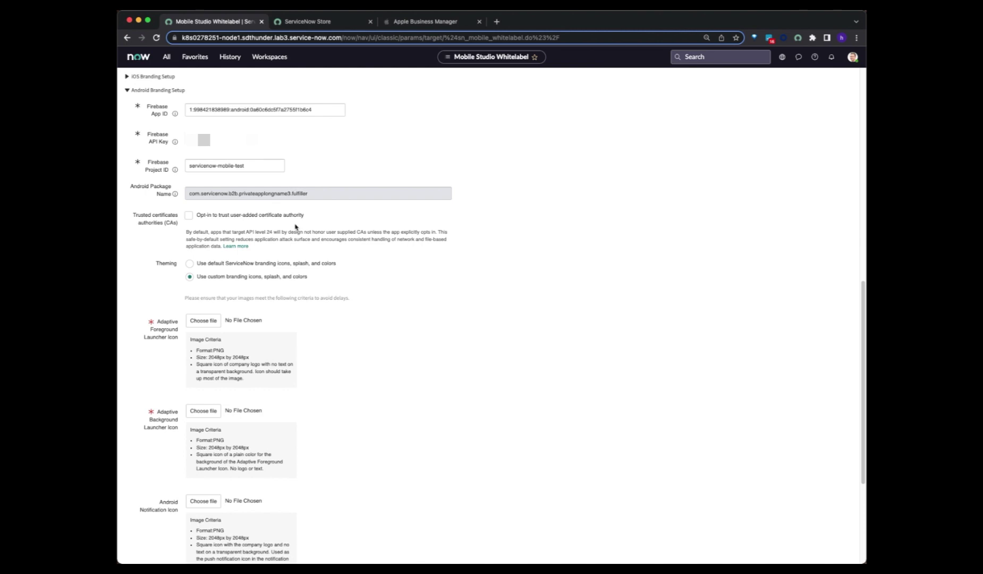
- Opt in to trusting user-added certificate authorities, accept the agreement, and keep custom branding icons, splash, and colors
left_click(189, 215)
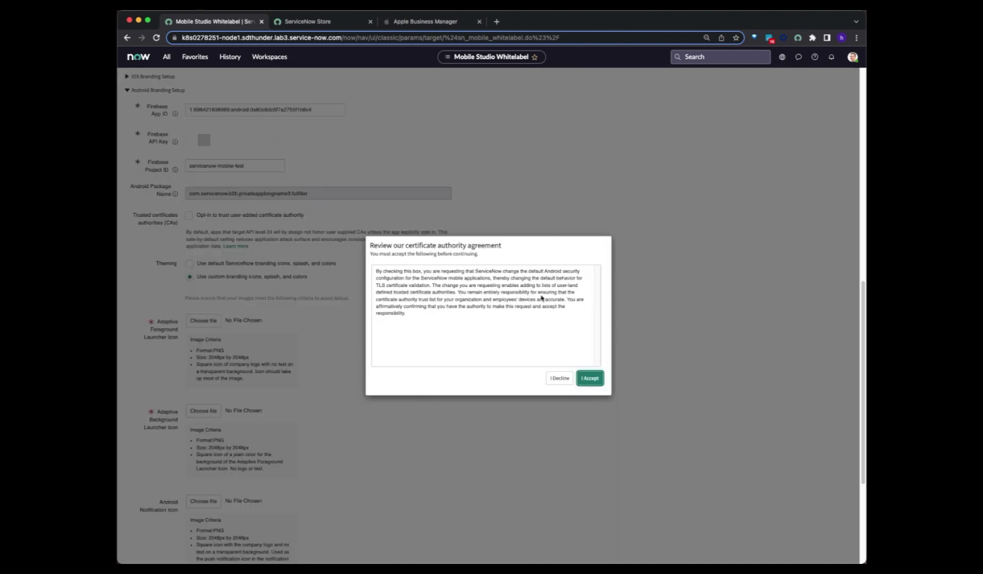
left_click(591, 379)
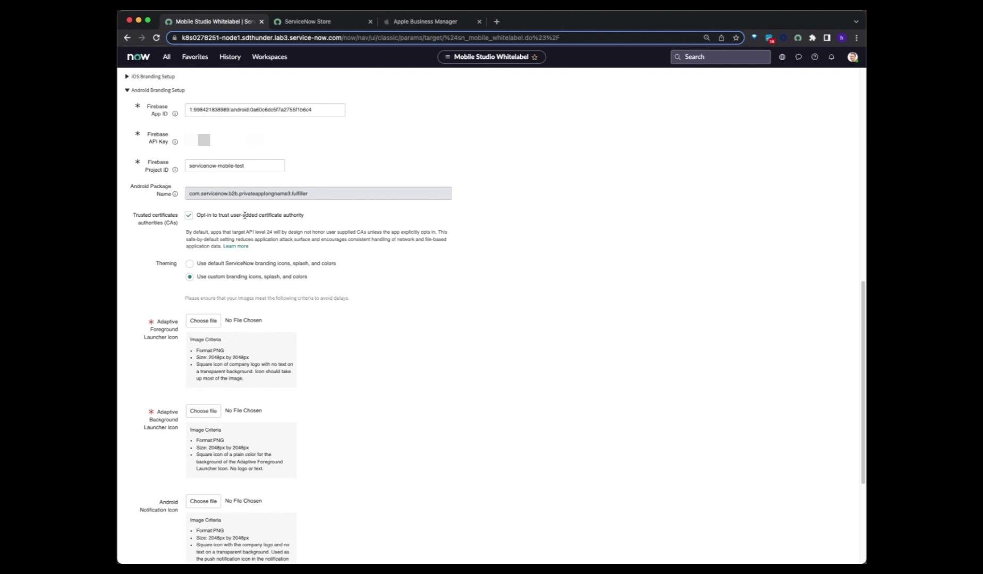
scroll(192, 246, "down", 2)
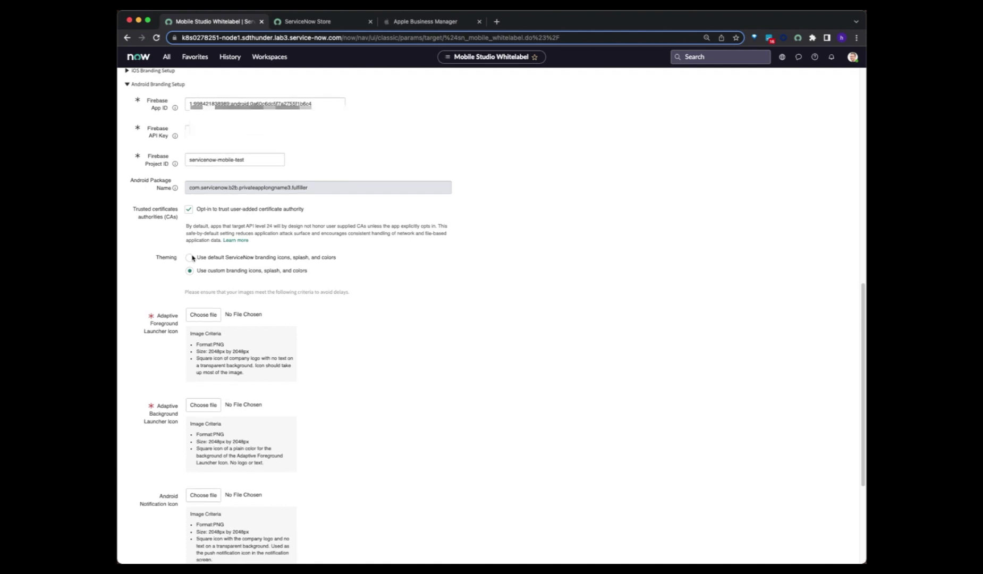
scroll(187, 244, "up", 5)
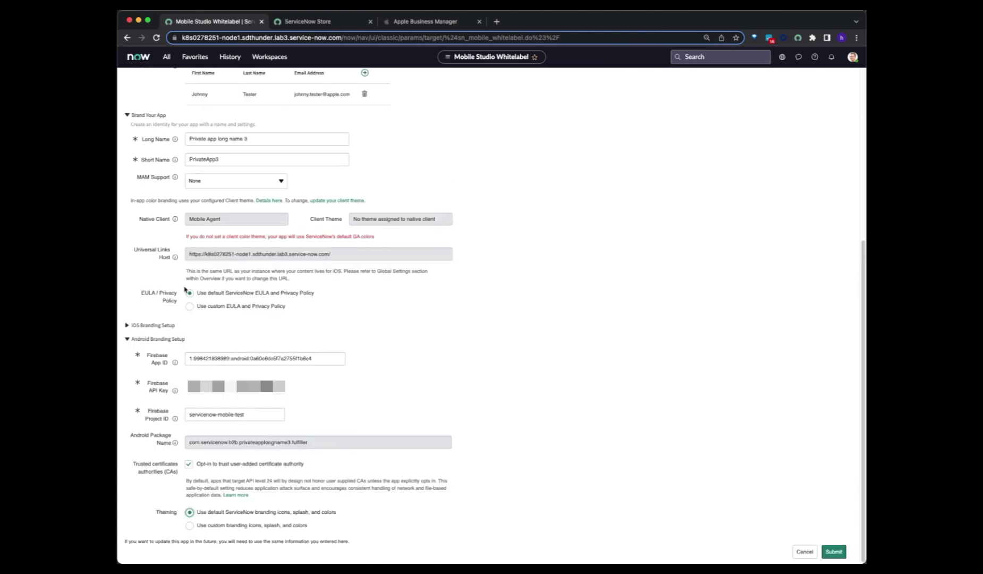
left_click(189, 526)
scroll(198, 505, "down", 6)
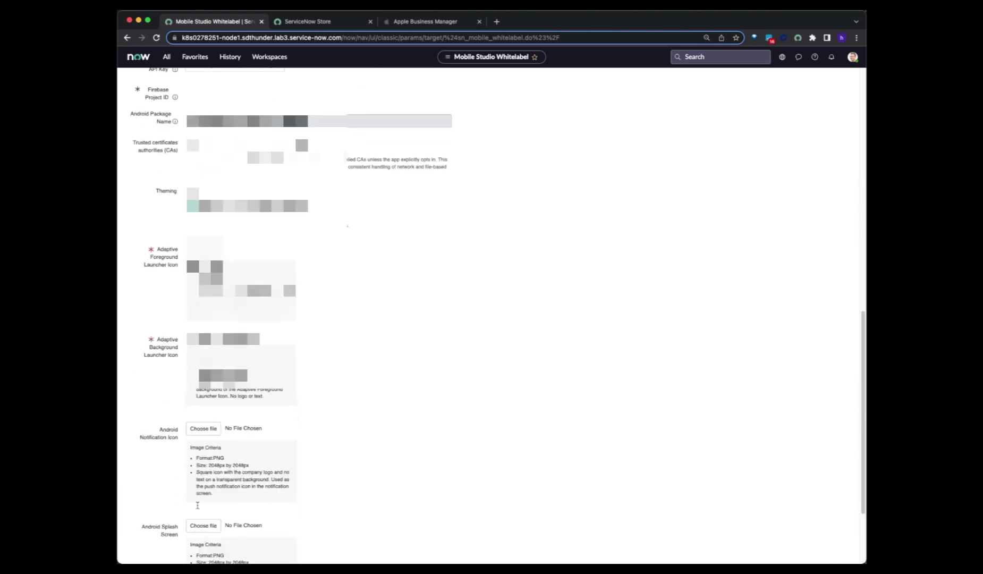
scroll(197, 505, "down", 2)
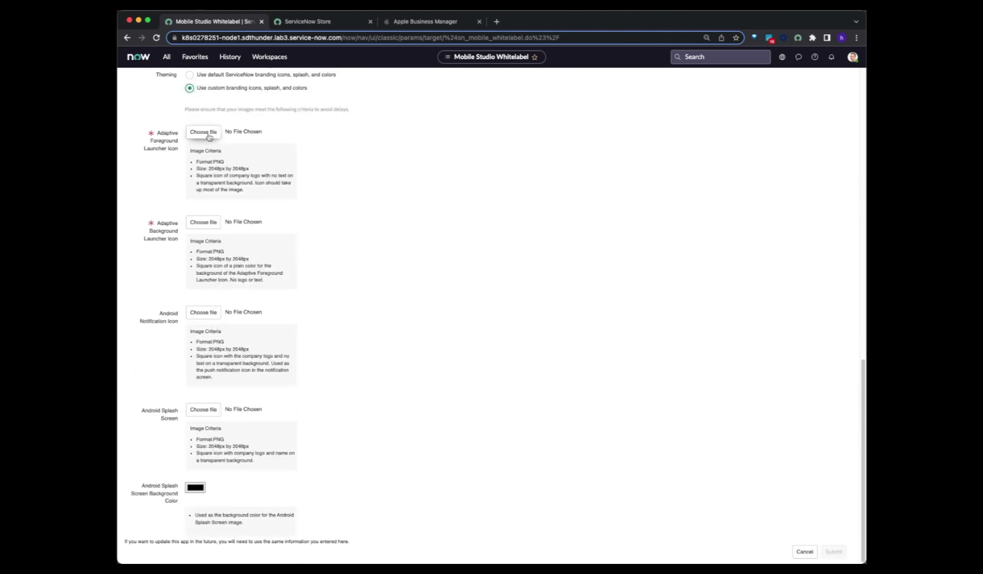
- Upload 2048x2048.png as the Android adaptive foreground and adaptive background launcher icons
left_click_drag(153, 141, 177, 153)
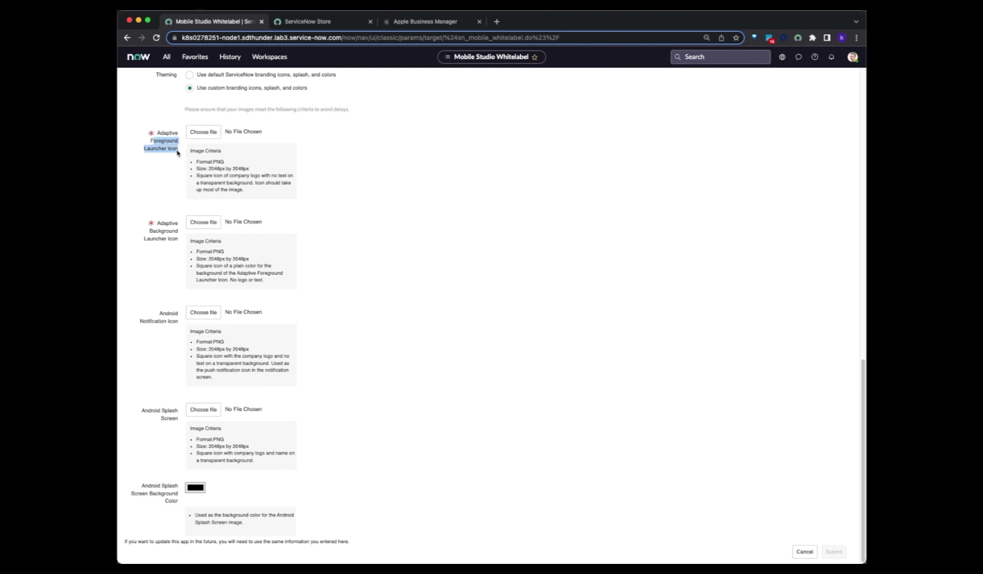
left_click_drag(150, 231, 179, 242)
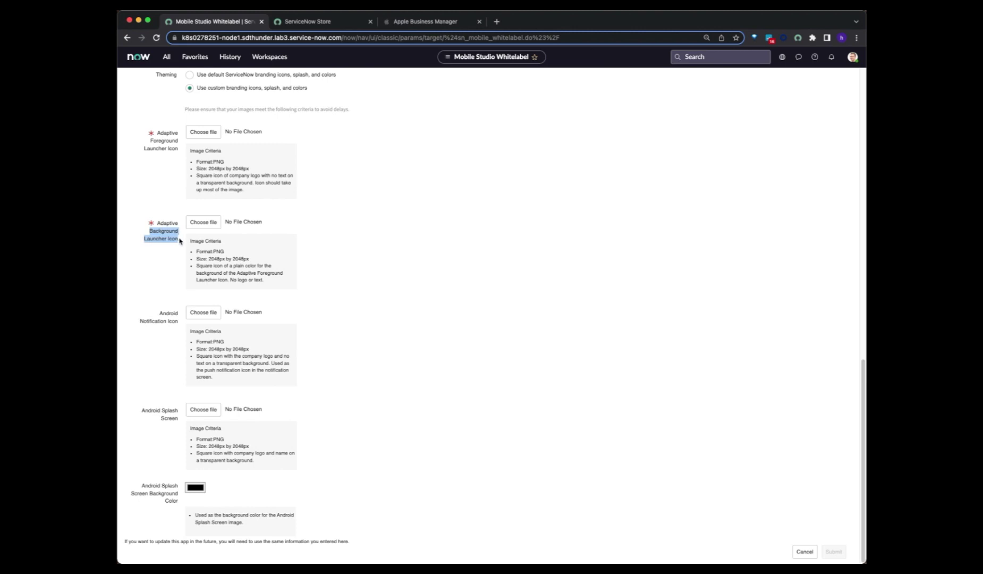
left_click(213, 134)
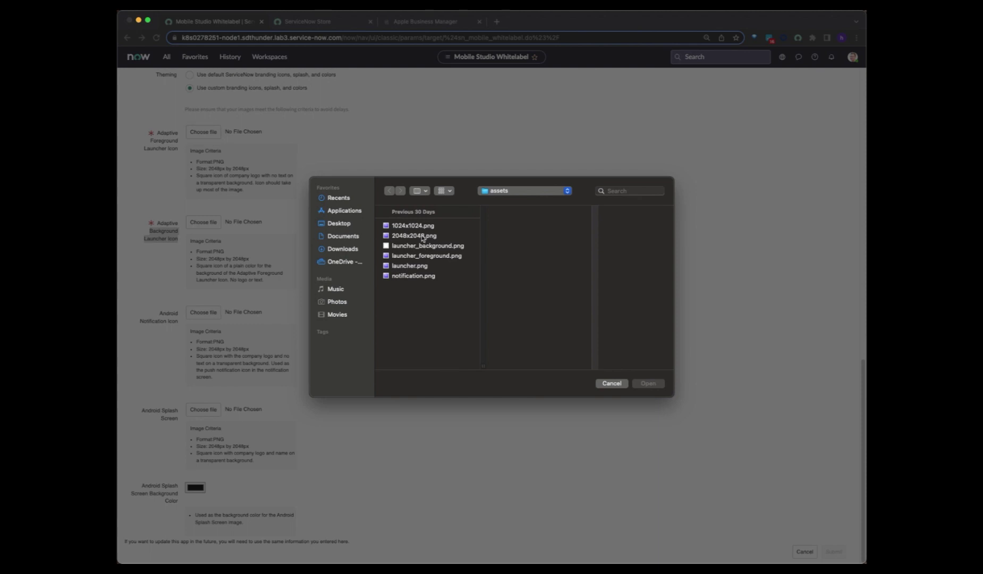
left_click(423, 237)
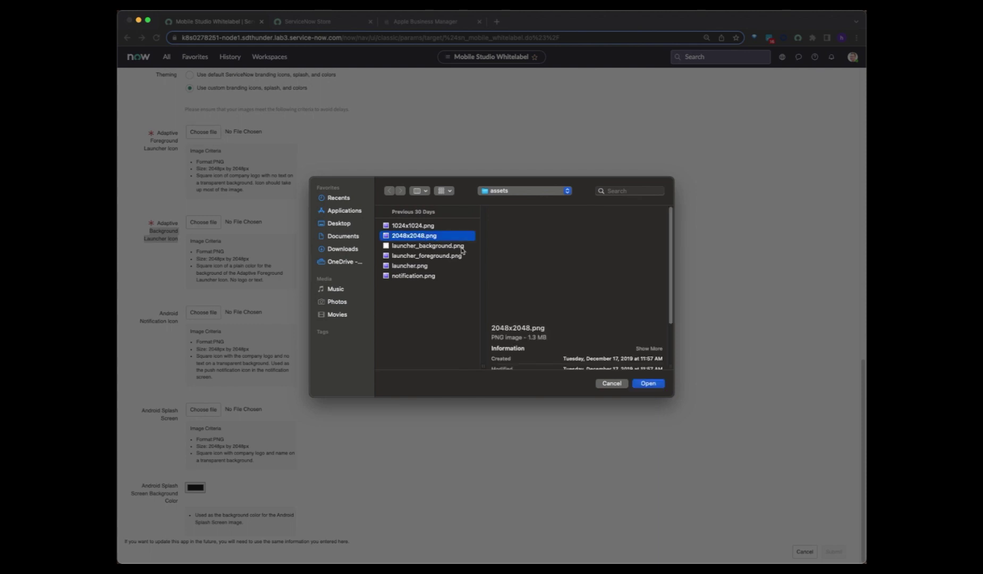
left_click(649, 383)
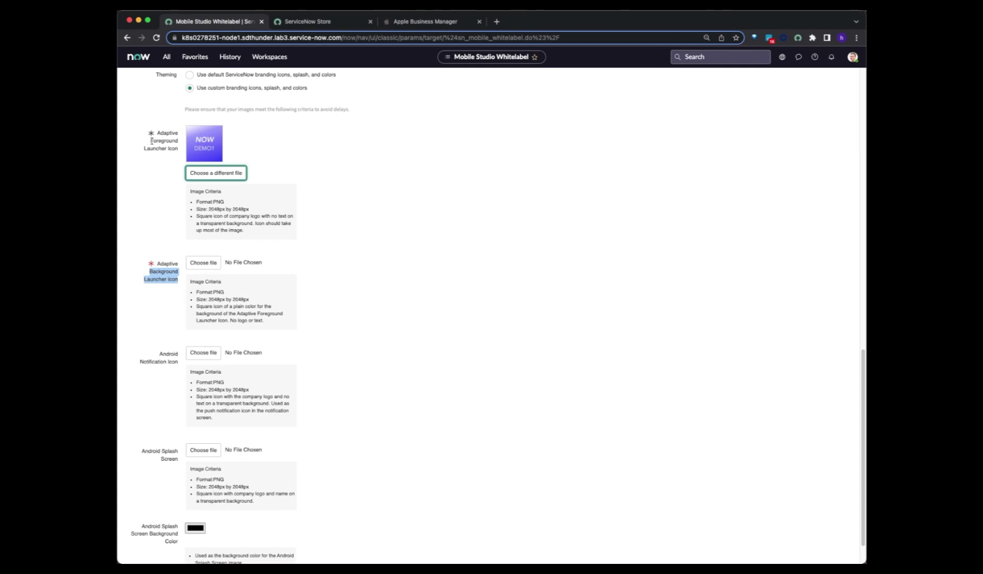
left_click(169, 272)
left_click(205, 266)
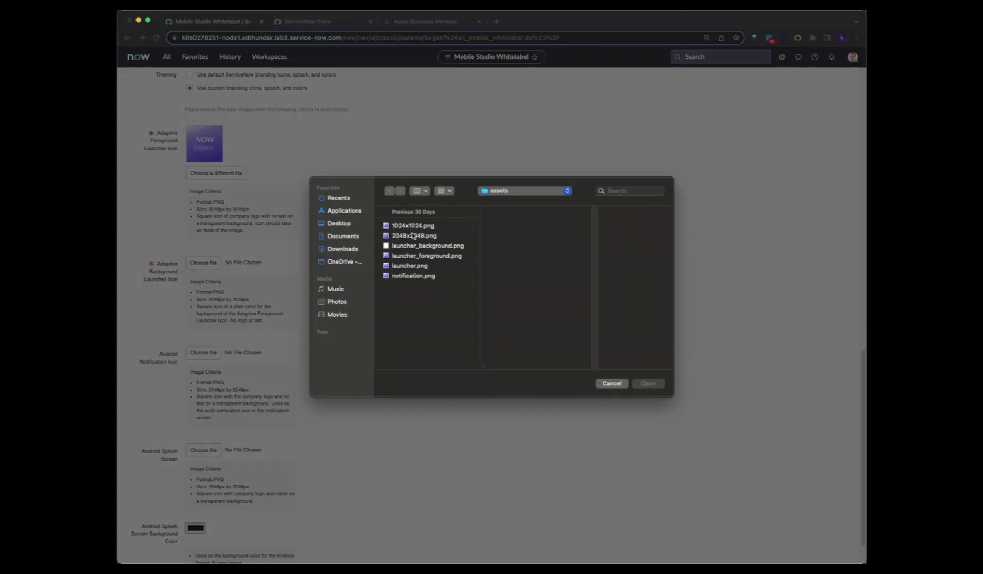
left_click(413, 235)
left_click(644, 385)
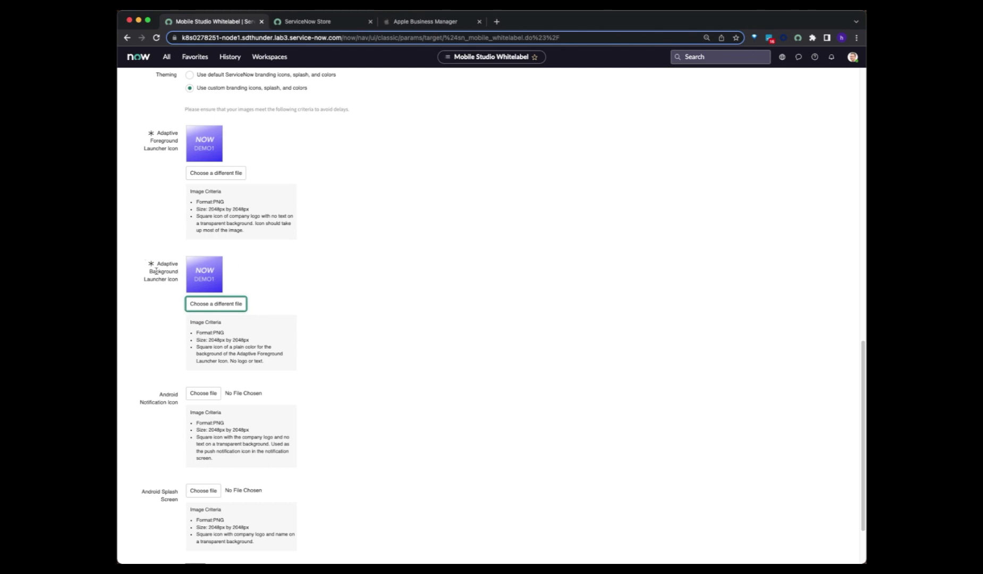
- Upload 2048x2048.png as the Android notification icon and splash screen image
scroll(156, 272, "down", 3)
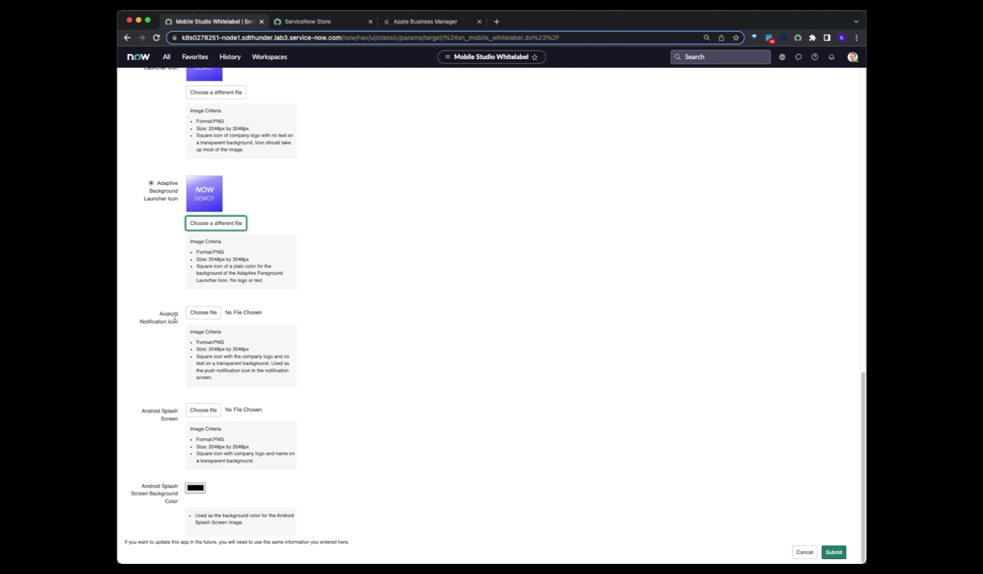
left_click(206, 317)
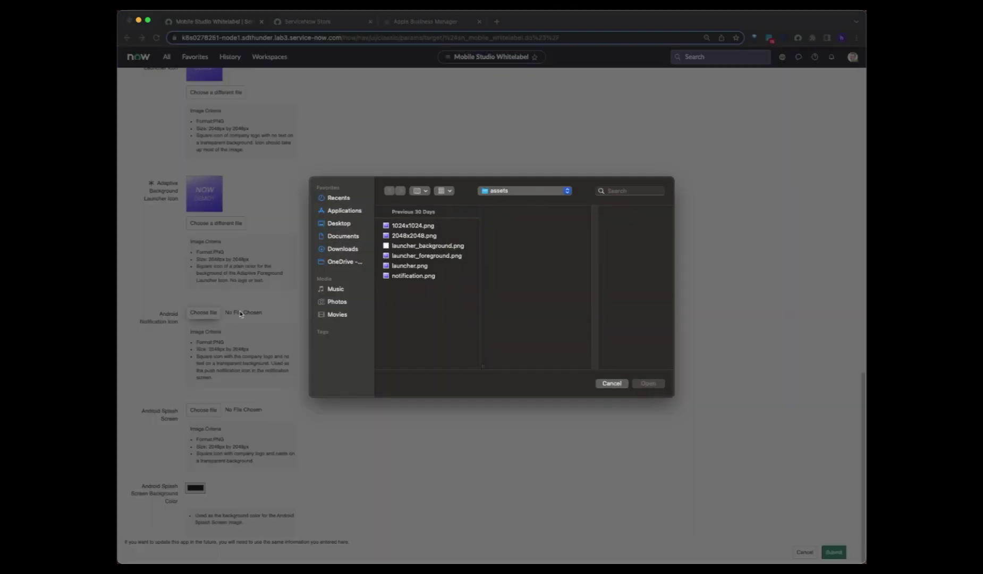
left_click(436, 236)
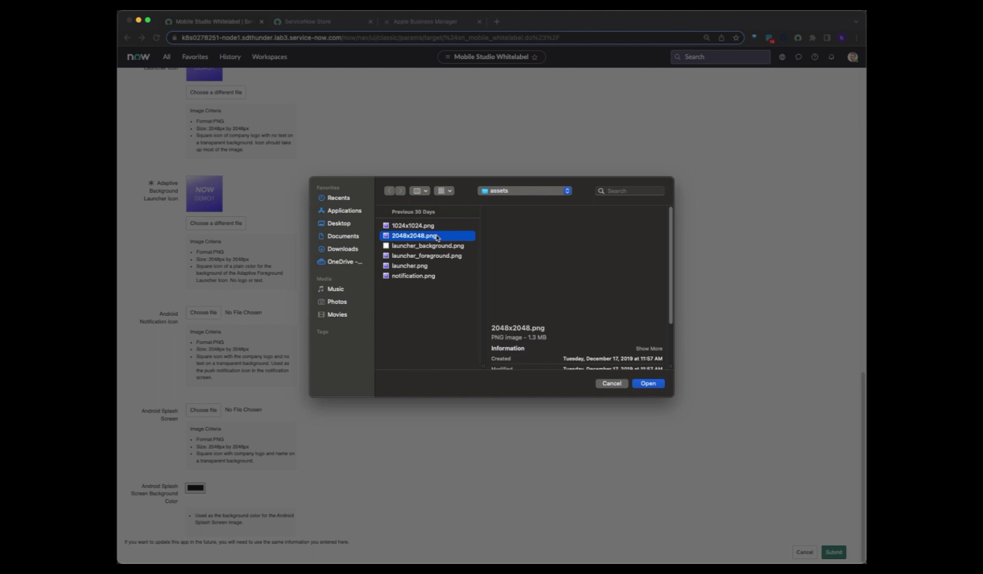
left_click(648, 384)
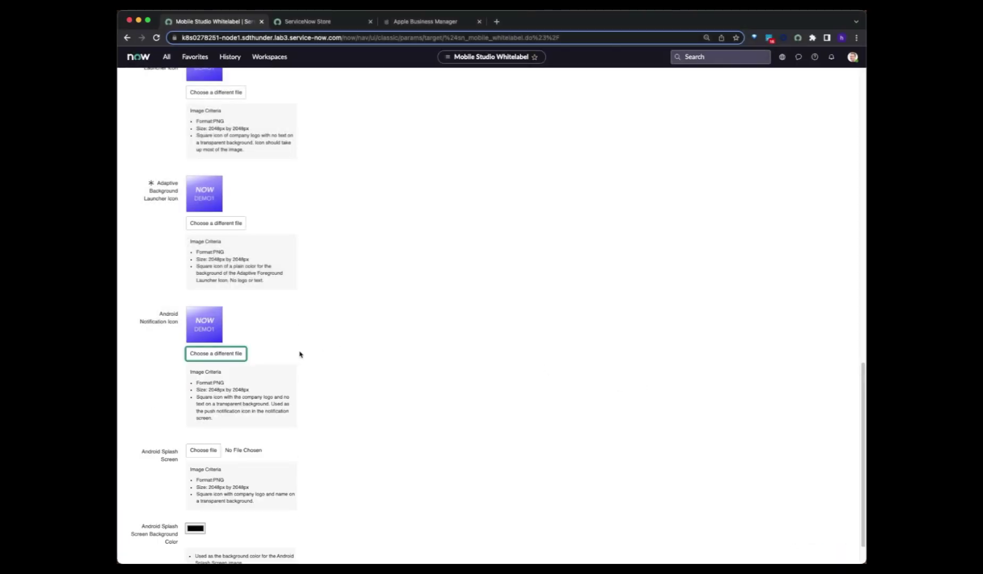
scroll(213, 446, "down", 1)
left_click(195, 439)
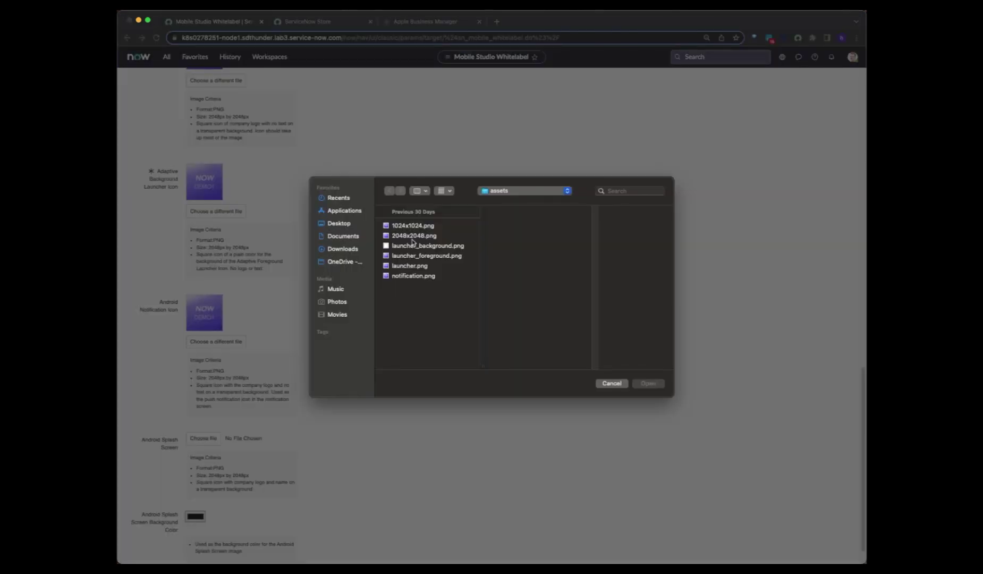
left_click(412, 236)
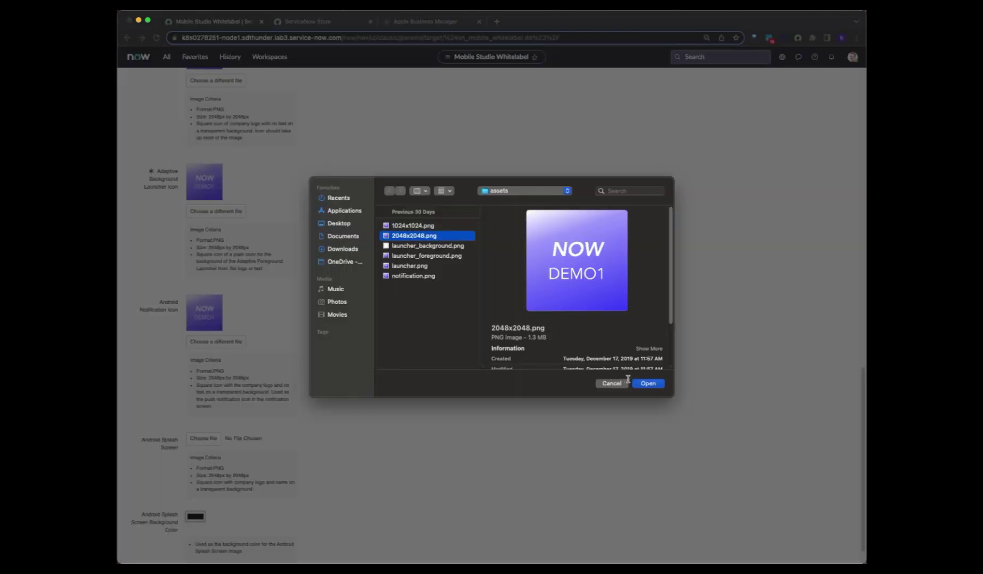
left_click(648, 383)
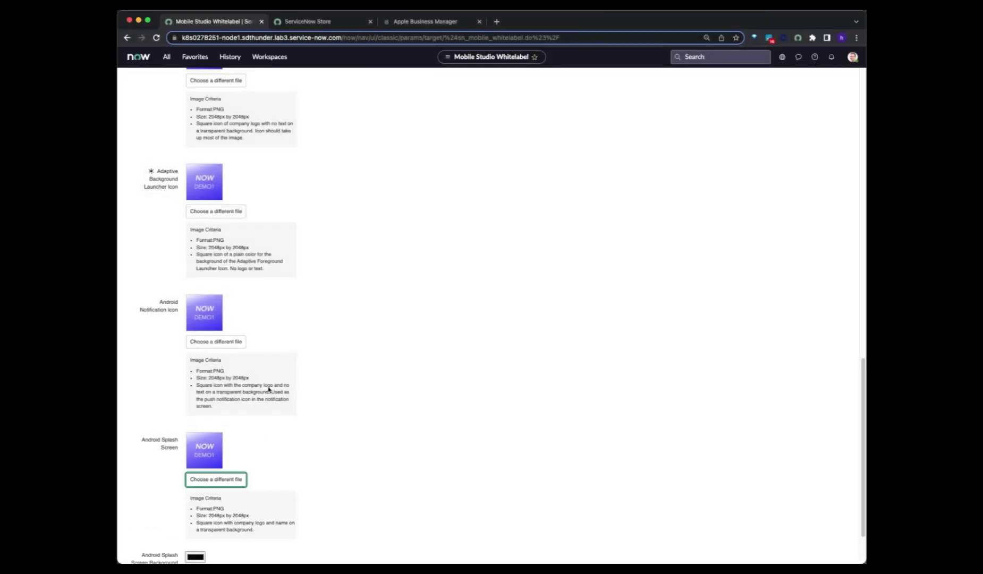
scroll(265, 410, "down", 3)
left_click(195, 488)
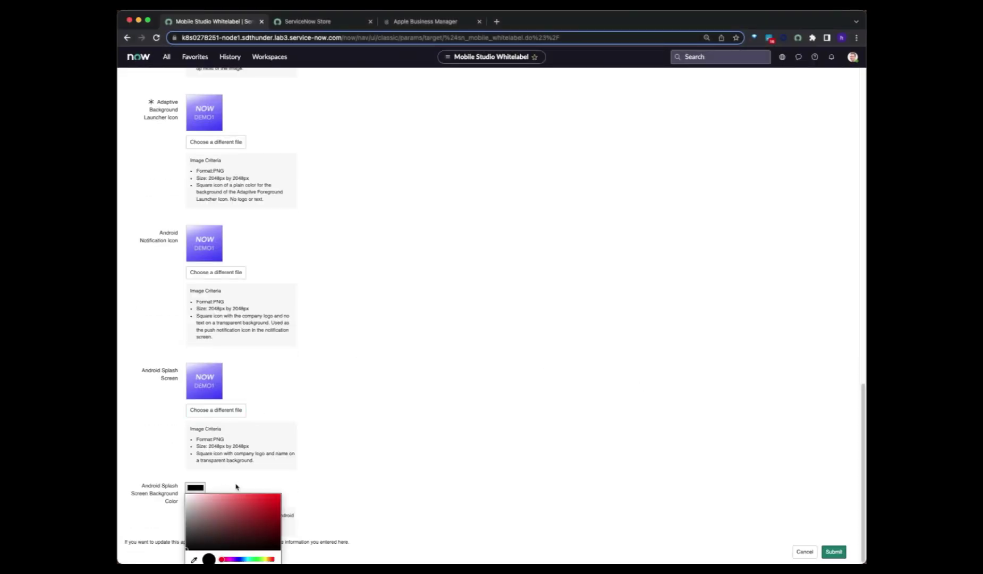
- Set the Android splash screen background colour to violet
left_click(234, 560)
left_click(246, 500)
left_click(261, 500)
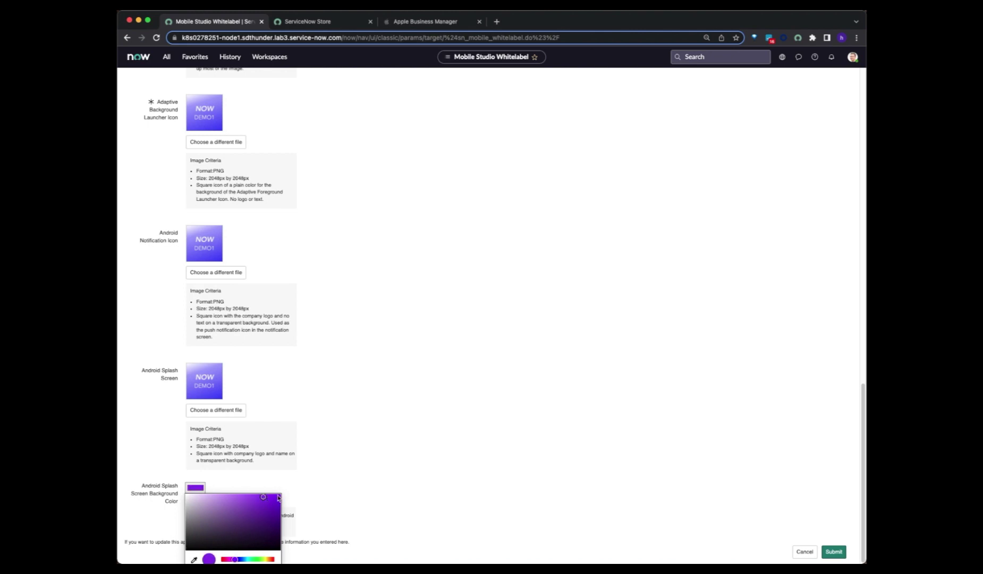
left_click(370, 481)
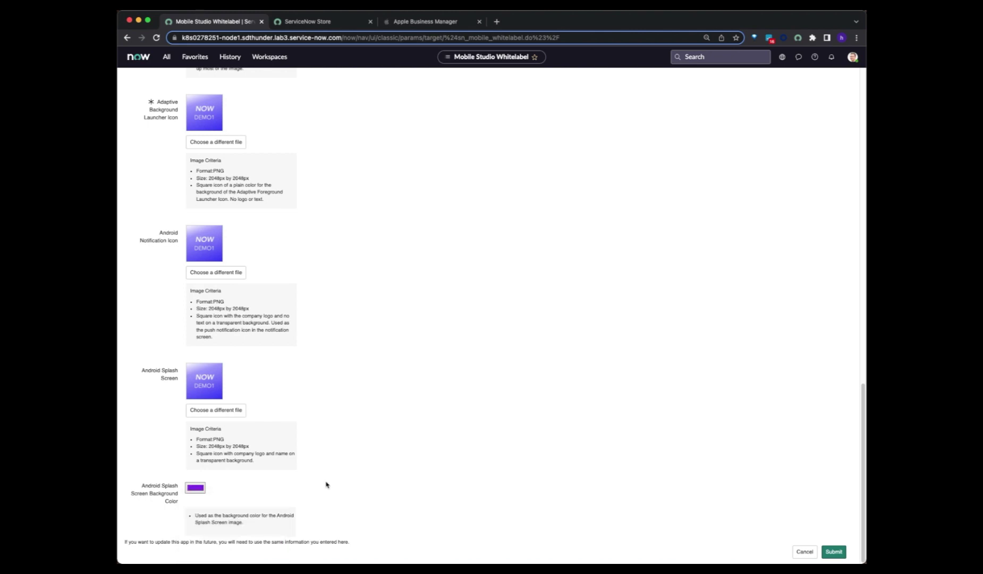
- Expand the iOS Branding Setup section and scroll up to review it
scroll(300, 481, "up", 1)
scroll(299, 481, "up", 10)
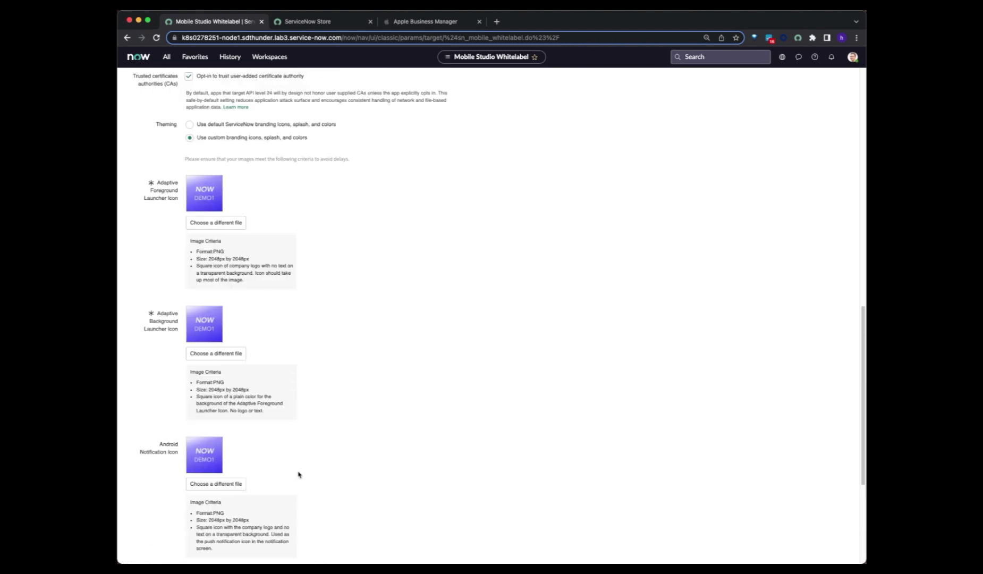
scroll(299, 472, "up", 2)
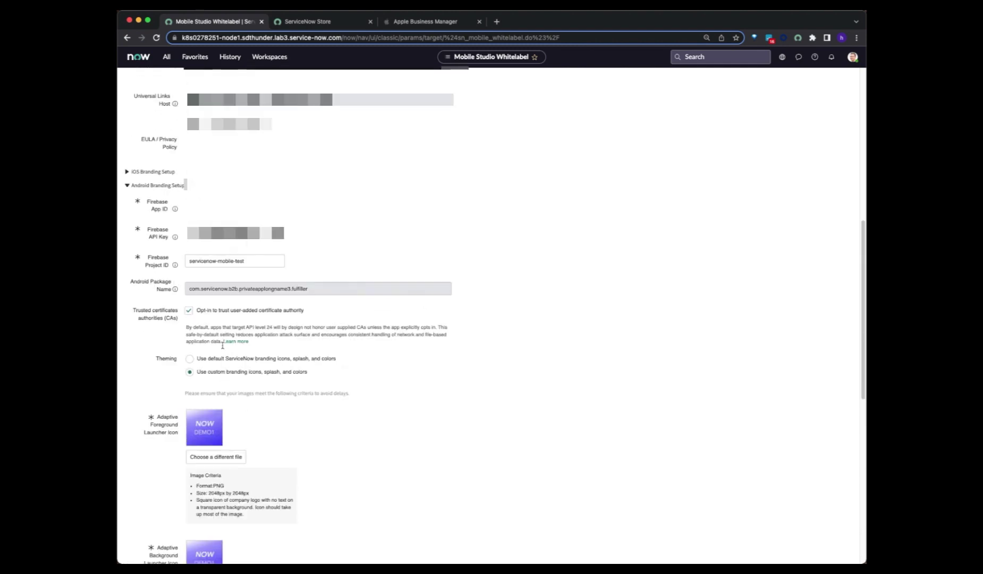
left_click(127, 172)
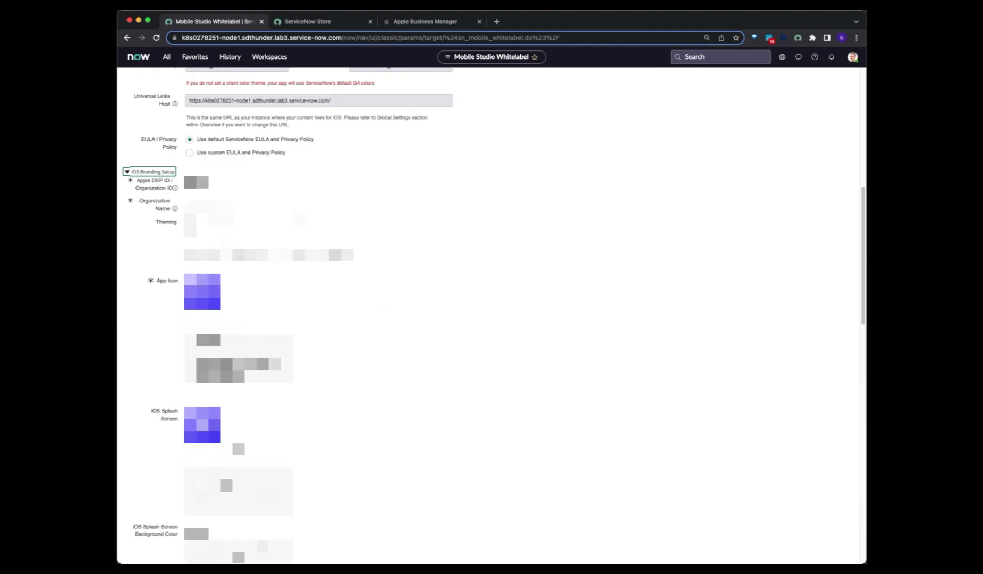
scroll(127, 172, "up", 1)
scroll(287, 319, "up", 5)
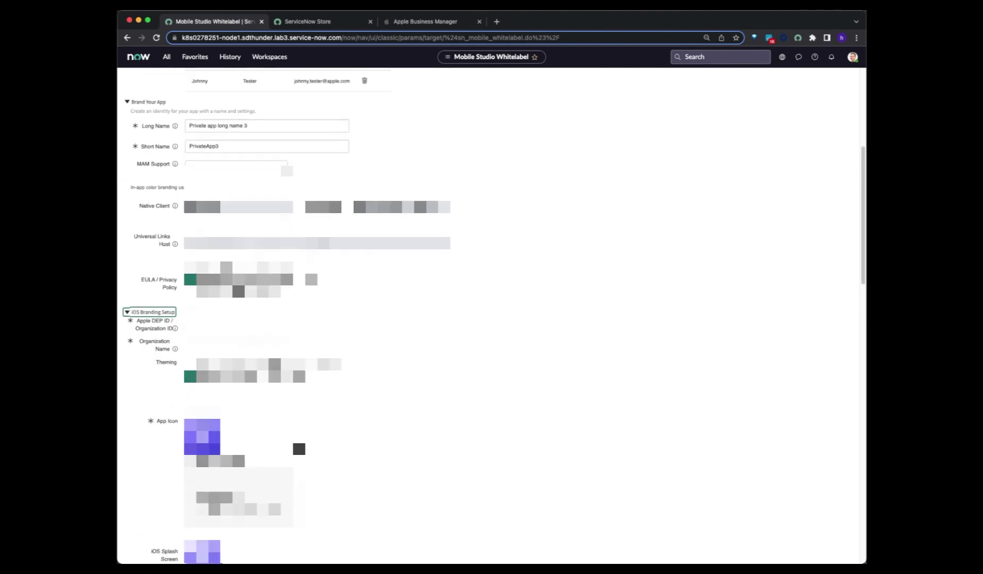
scroll(287, 319, "up", 3)
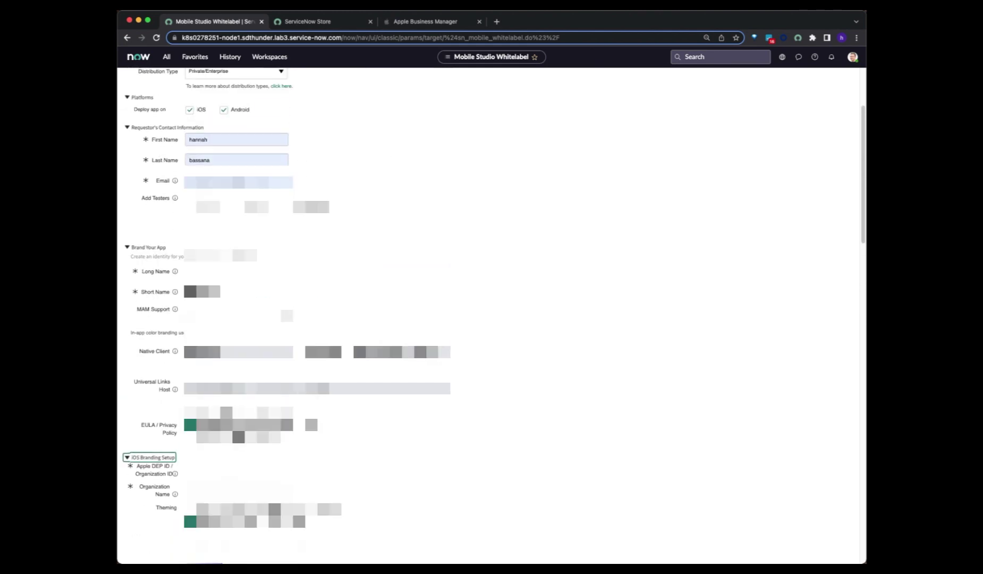
scroll(327, 397, "up", 2)
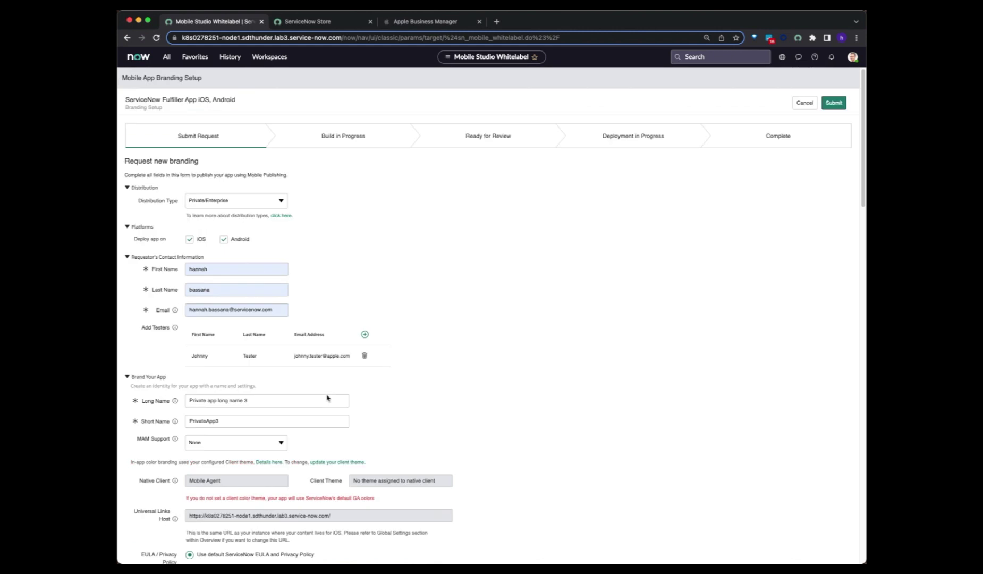
- Submit and confirm the branding request, then read the build-time estimate and email-status note
left_click(833, 105)
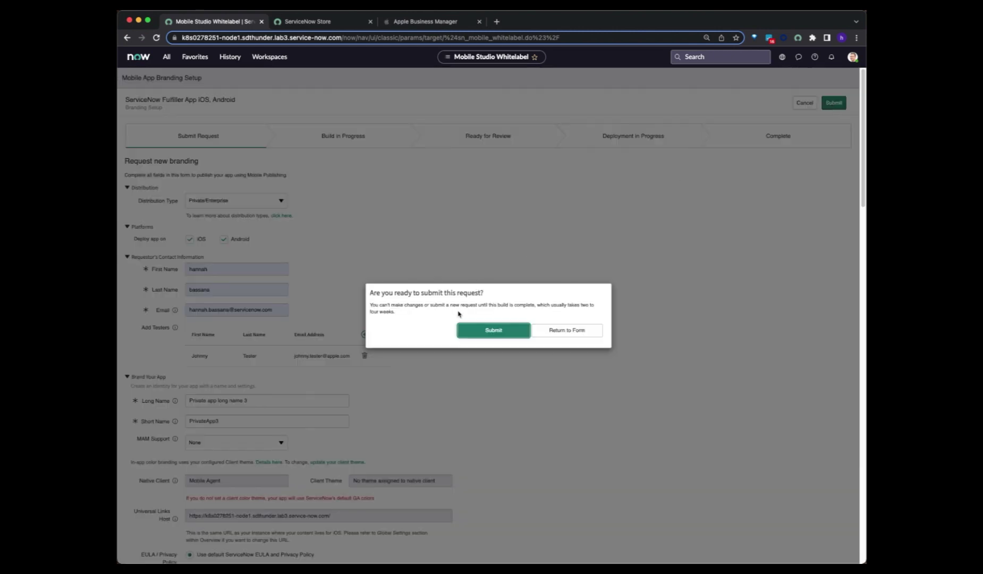
left_click(494, 331)
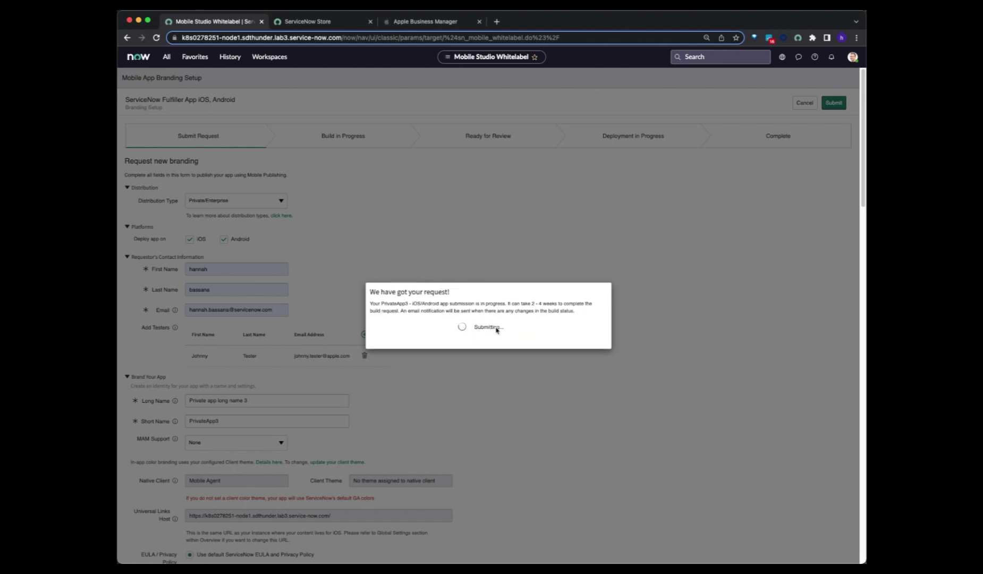
left_click_drag(523, 303, 576, 304)
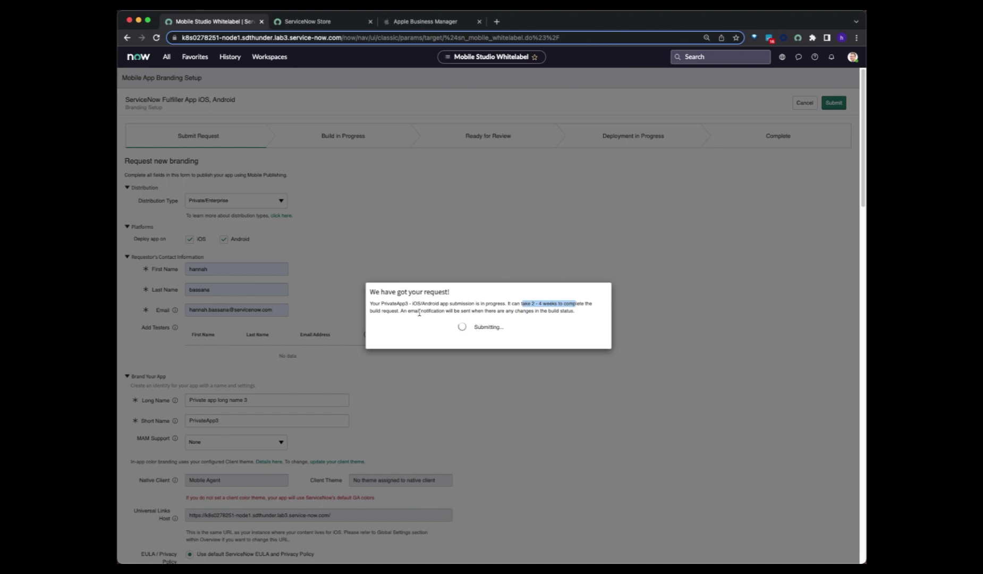
left_click(436, 310)
left_click_drag(461, 311, 579, 316)
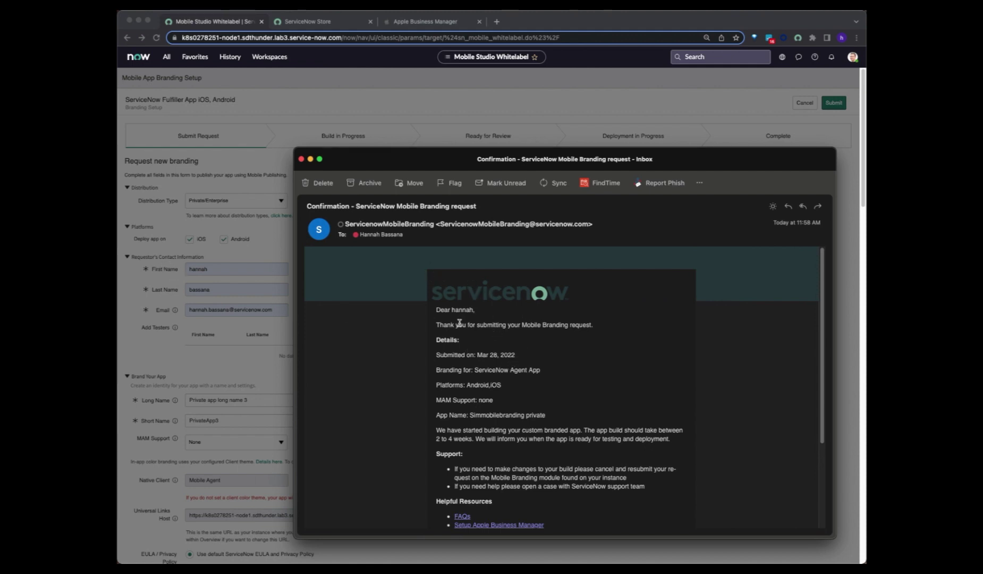
- Review the confirmation email (Mar 28, 2022, Android,iOS, 2 to 4 weeks build), then close it
left_click_drag(459, 323, 604, 324)
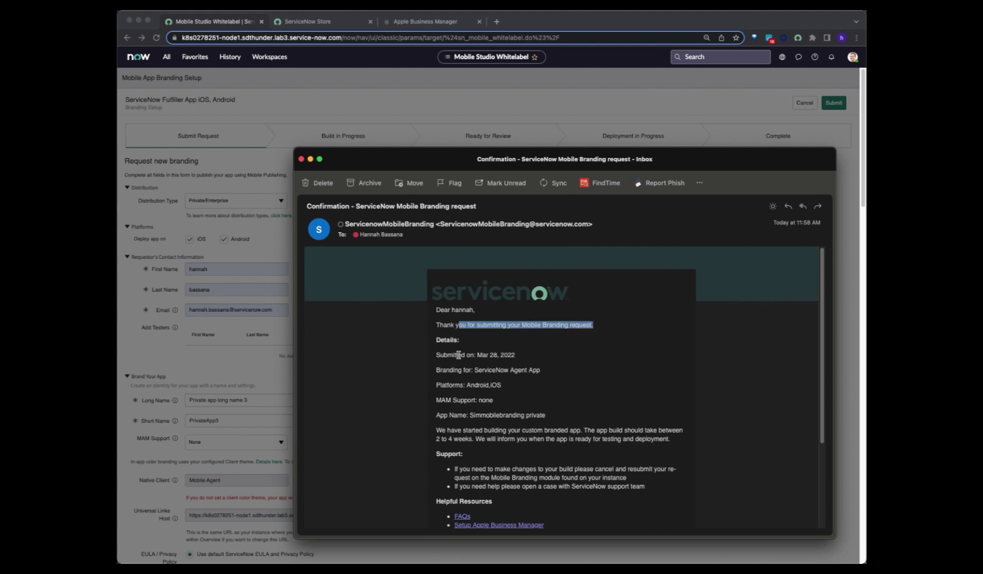
left_click_drag(458, 355, 530, 359)
left_click_drag(466, 384, 509, 384)
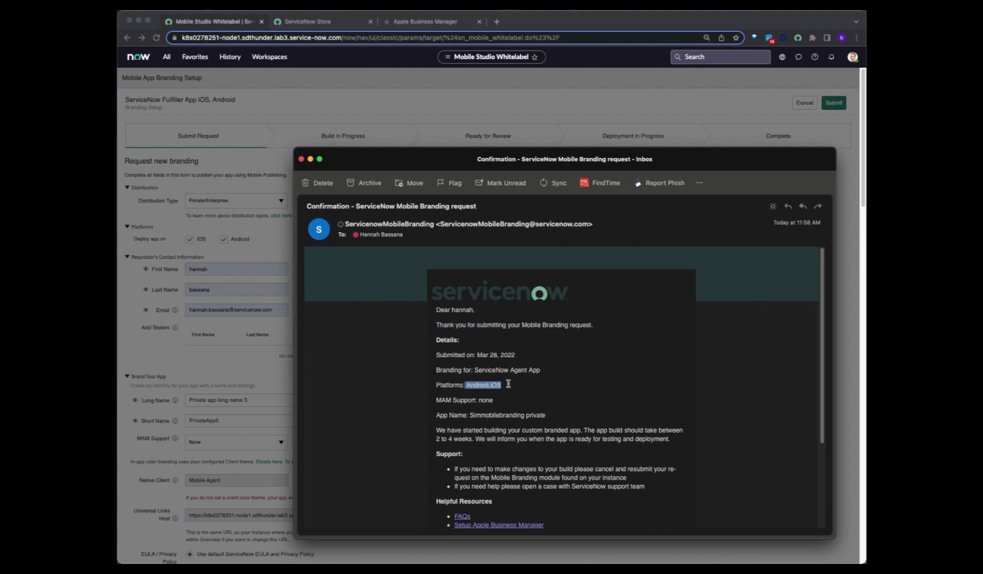
scroll(480, 420, "down", 2)
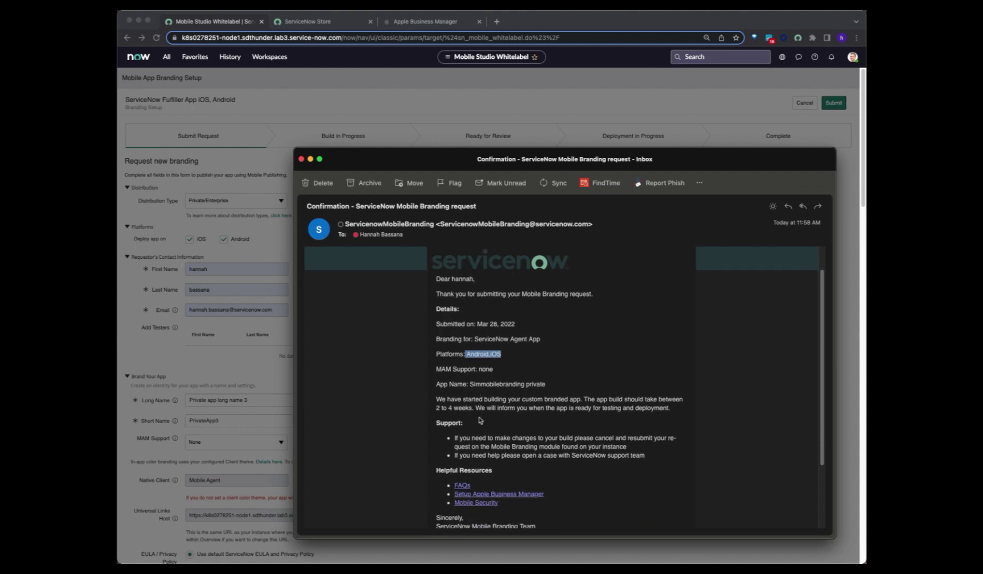
scroll(480, 420, "down", 3)
left_click(459, 370)
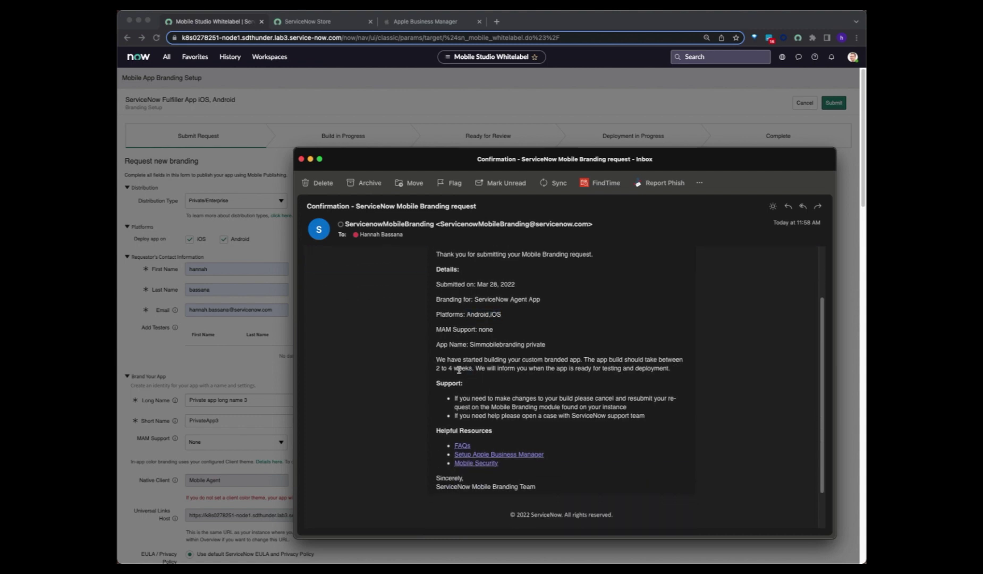
left_click_drag(436, 368, 472, 368)
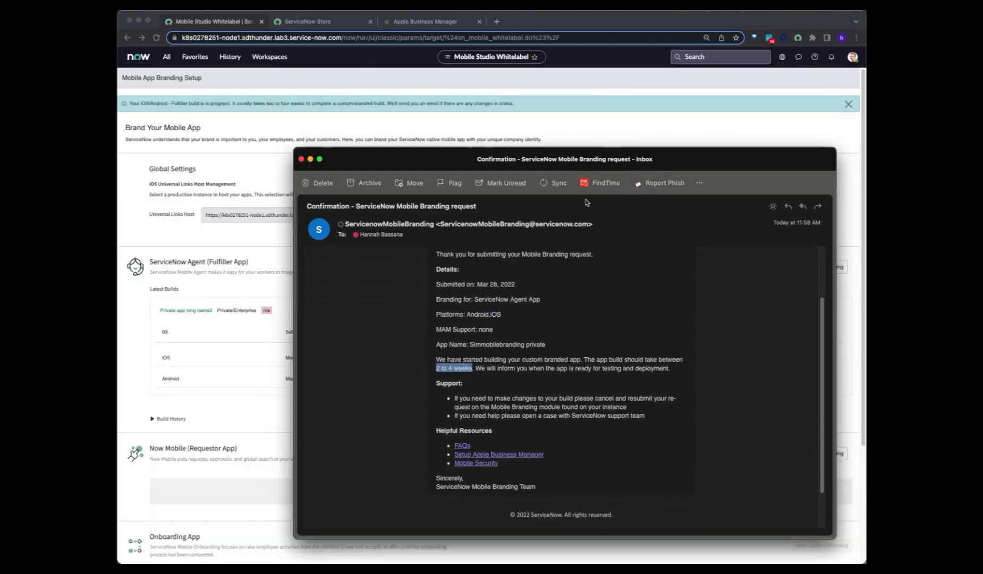
double_click(643, 158)
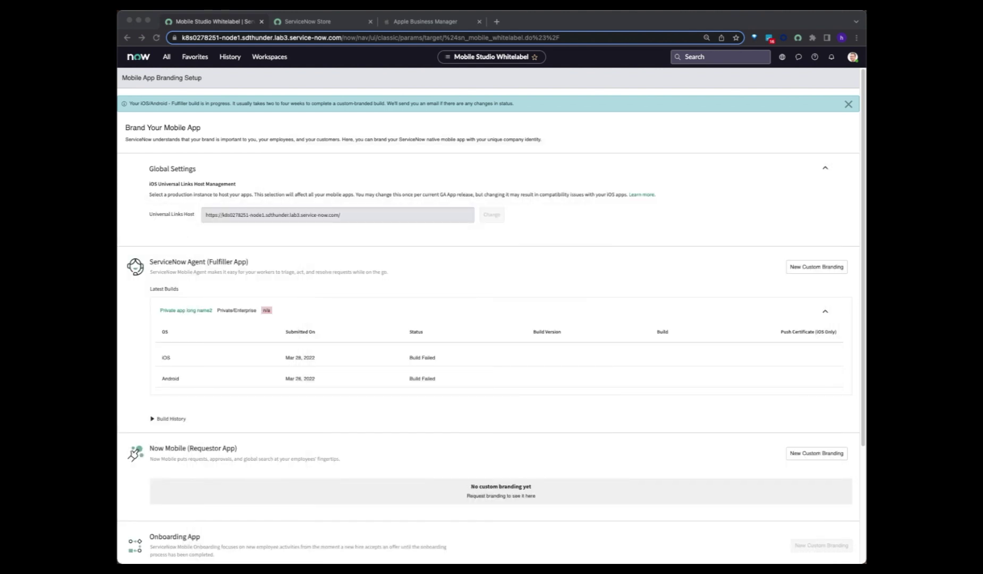
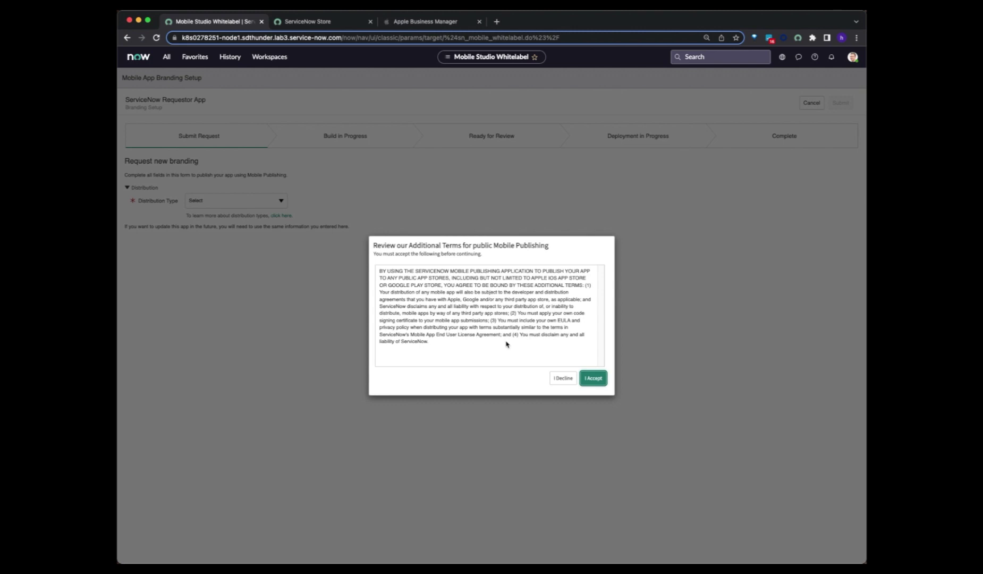
- Accept the public mobile publishing terms and target both iOS and Android
left_click(597, 380)
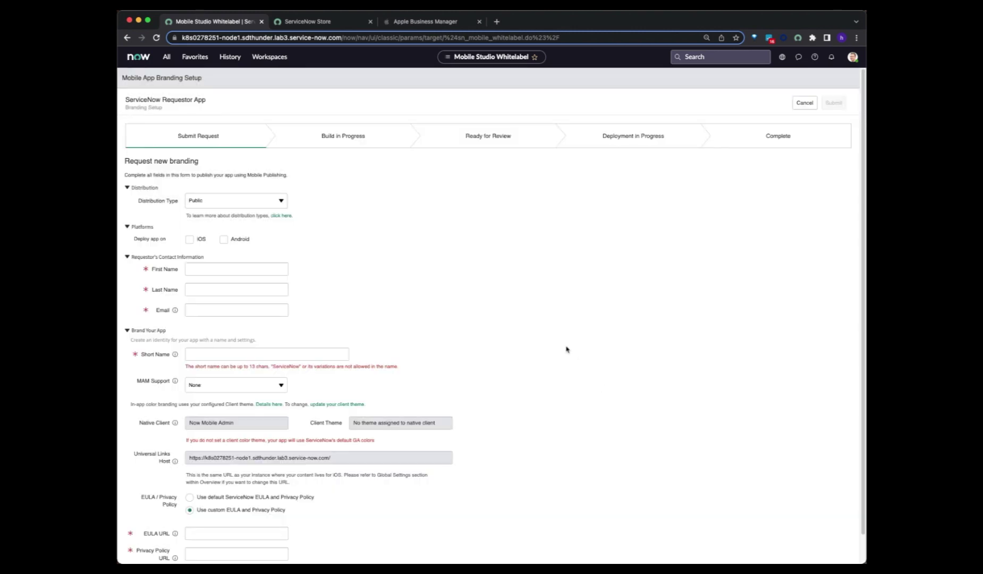
left_click(190, 240)
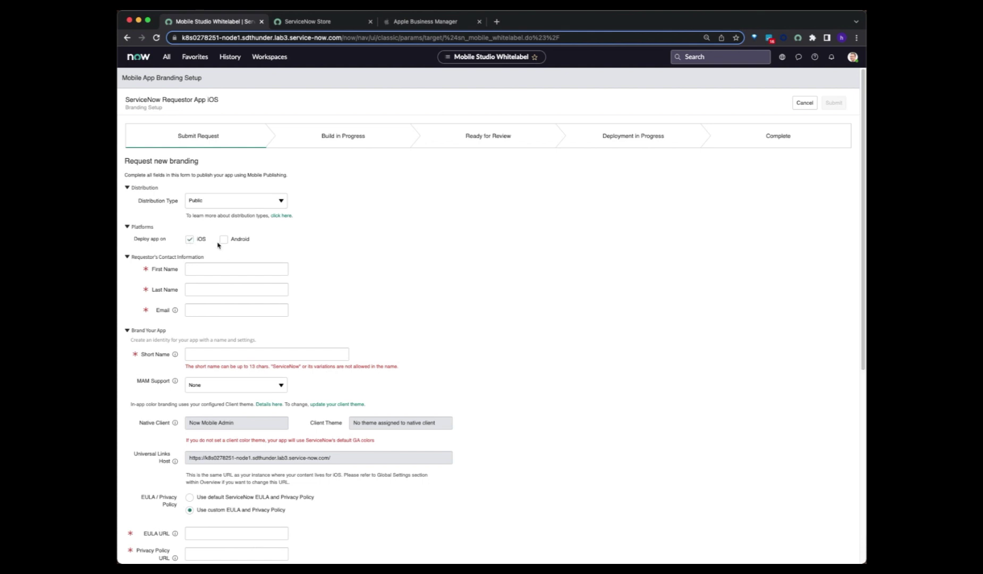
left_click(224, 240)
- Fill the requester's first name, last name and e-mail from saved suggestions, keeping Android selected
left_click(190, 268)
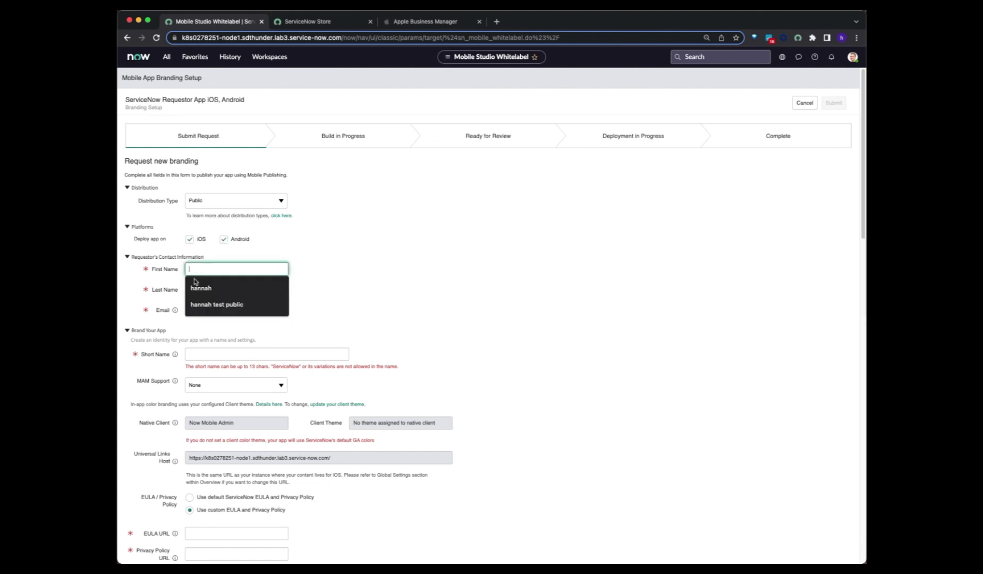
left_click(198, 292)
left_click(198, 289)
left_click(202, 305)
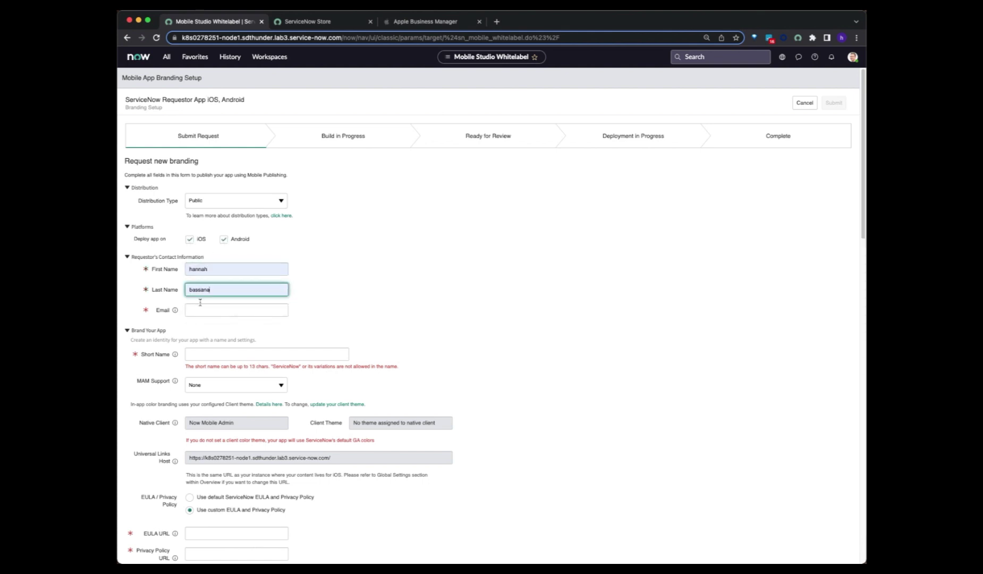
left_click(202, 309)
left_click(213, 329)
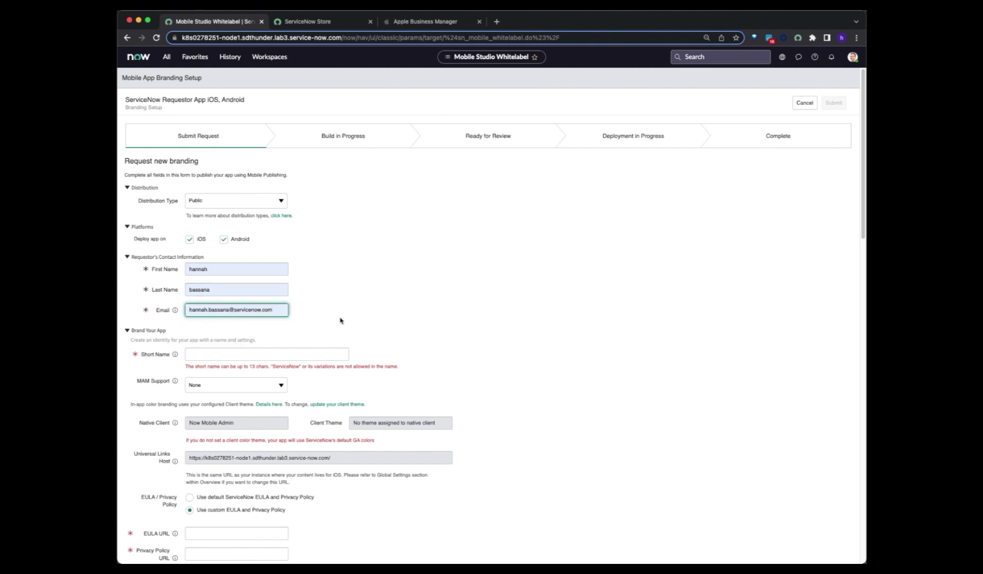
left_click(187, 238)
left_click(223, 239)
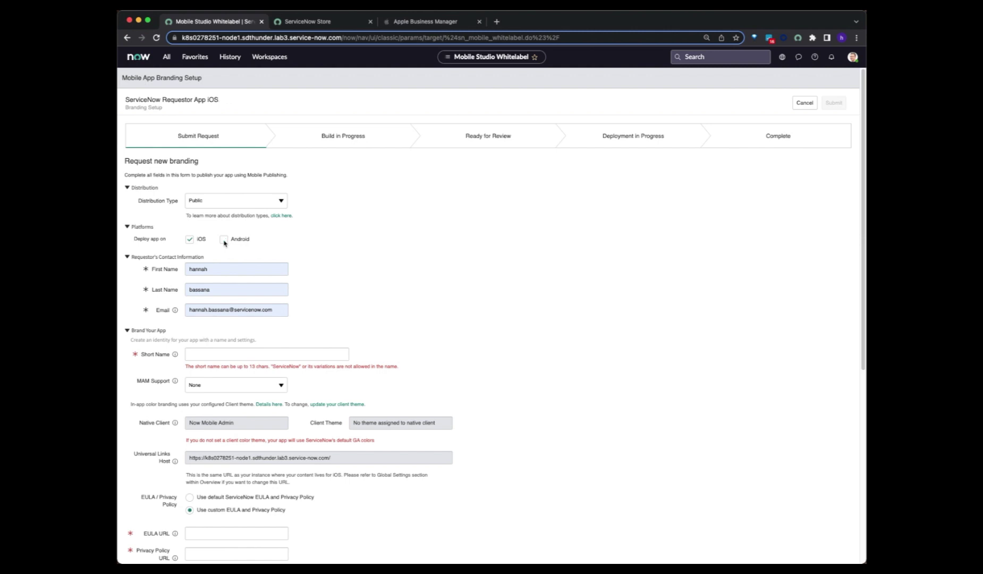
left_click(224, 240)
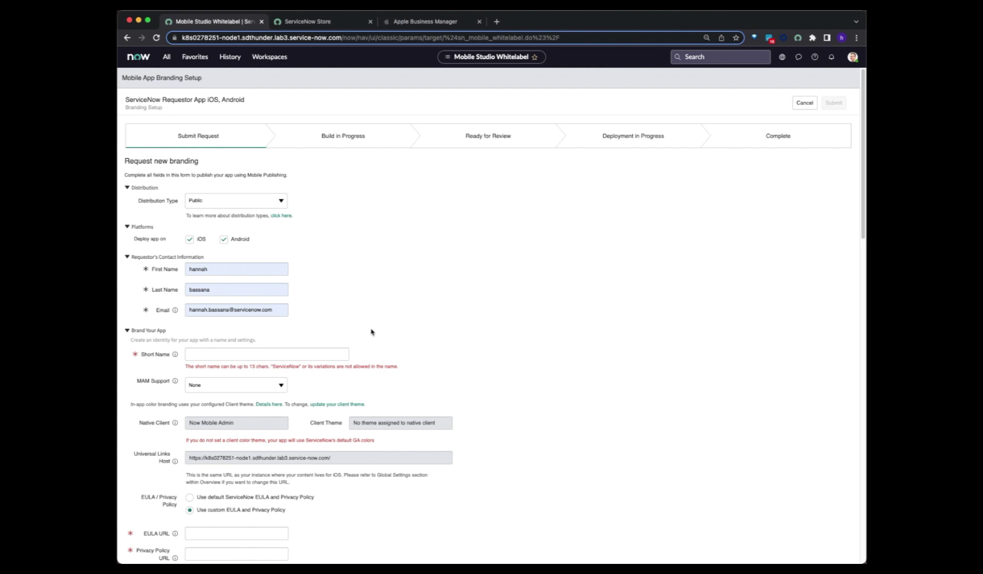
scroll(372, 335, "down", 4)
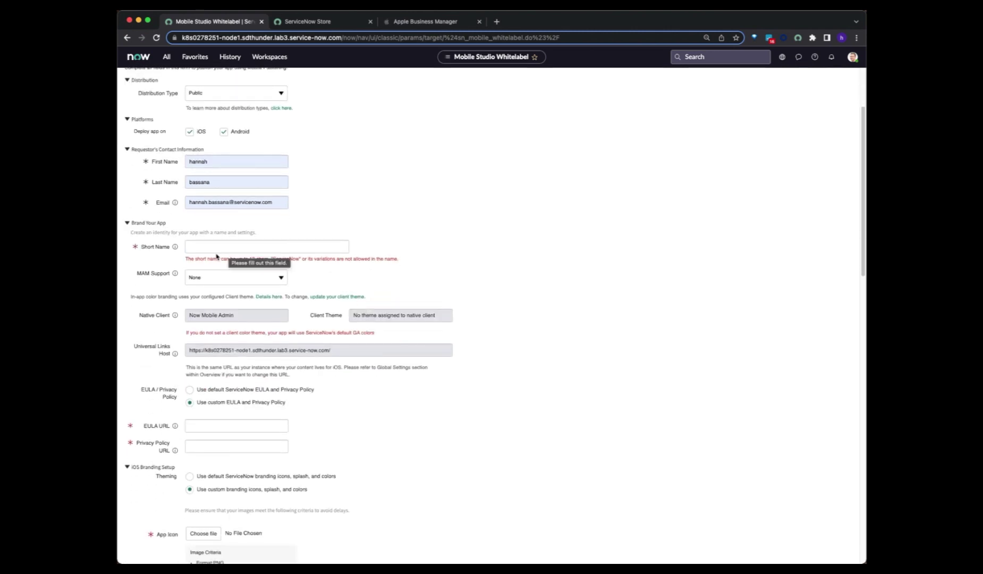
scroll(220, 319, "down", 4)
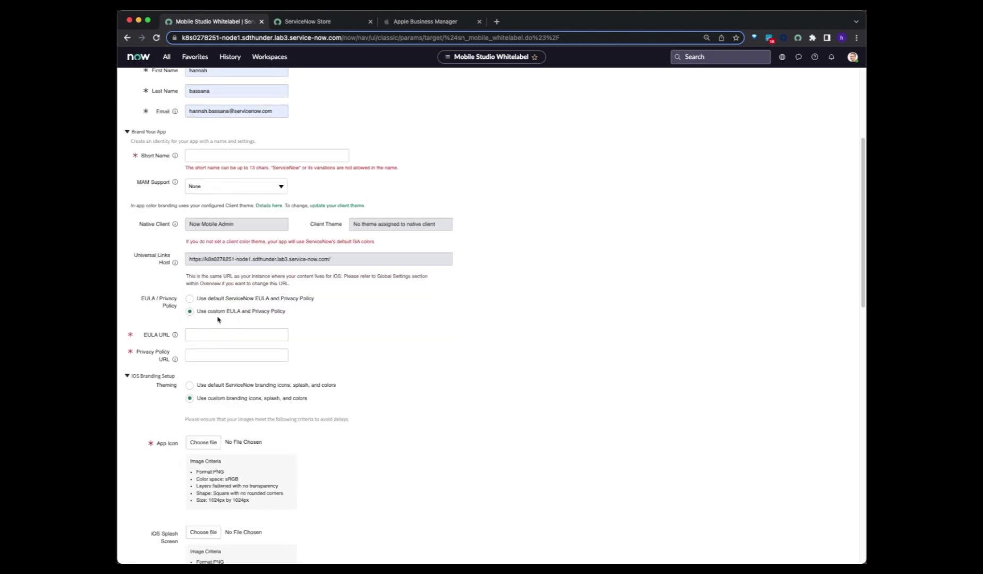
scroll(218, 319, "down", 7)
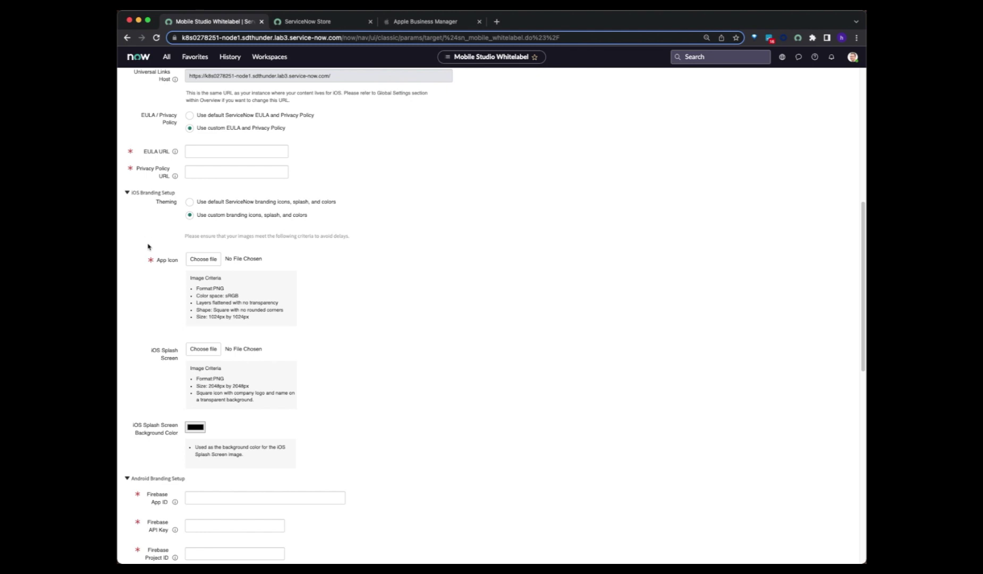
scroll(149, 245, "down", 5)
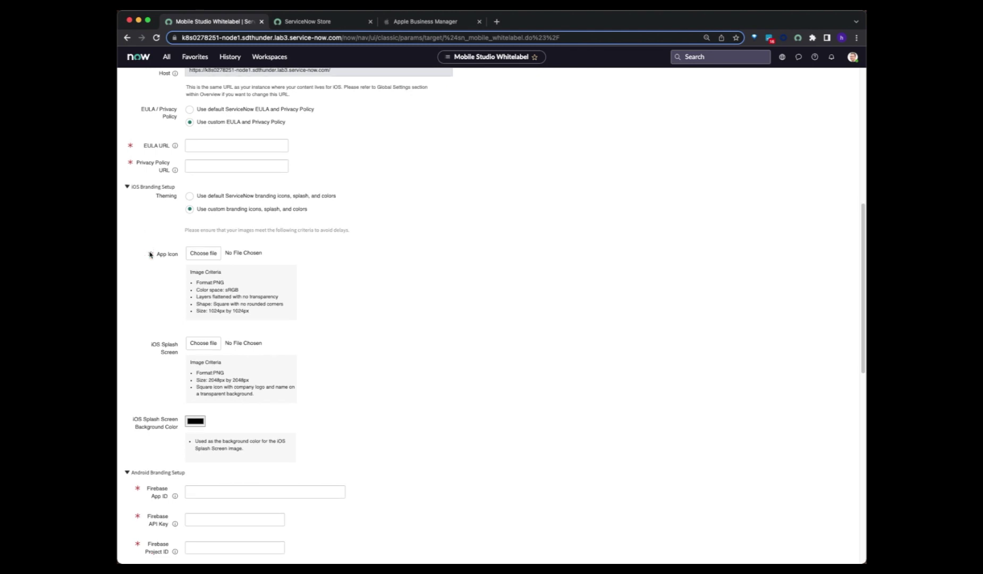
scroll(162, 296, "down", 6)
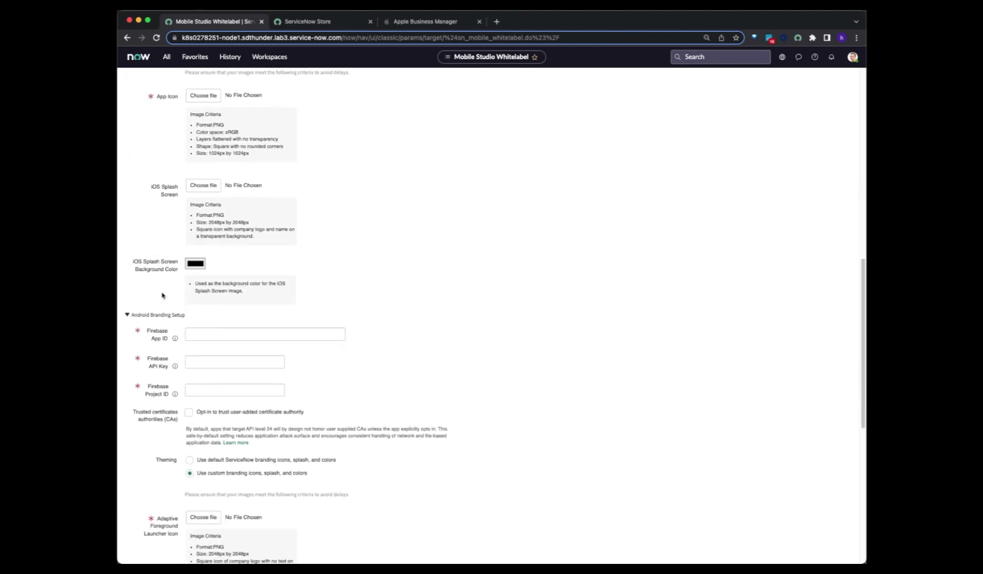
scroll(162, 296, "down", 9)
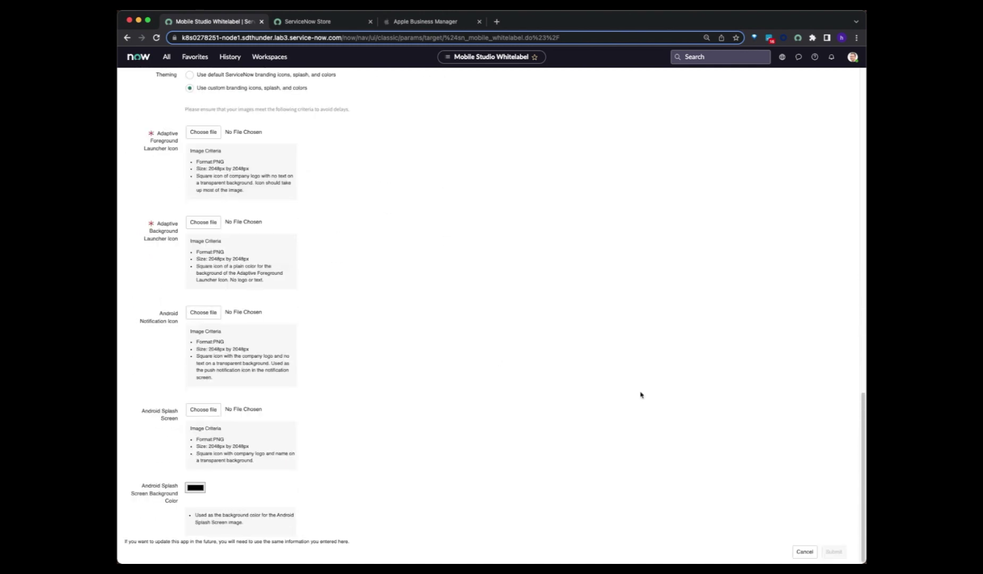
scroll(778, 502, "up", 20)
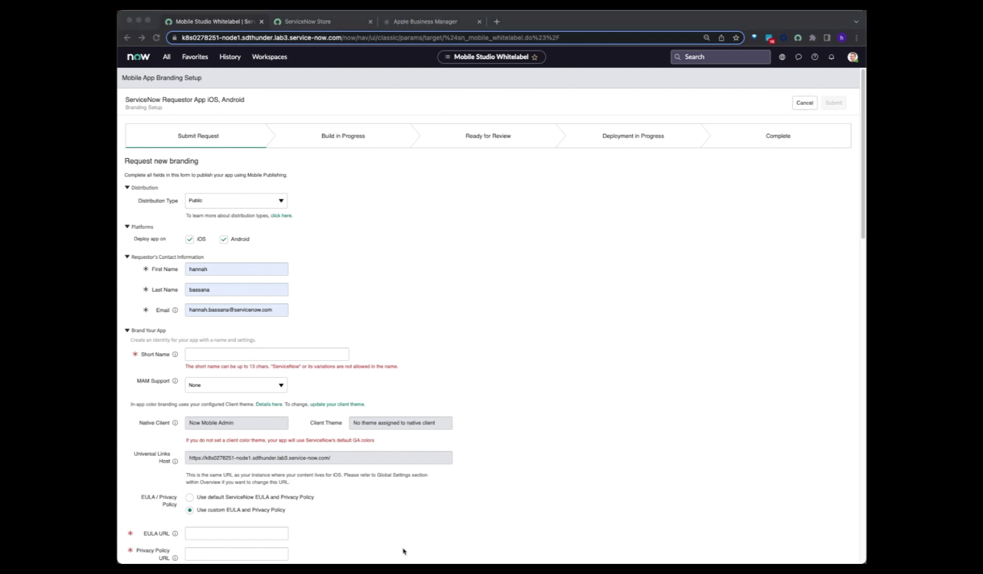
- Cancel the Requestor App branding request and discard the unsaved changes
left_click(800, 108)
left_click(800, 108)
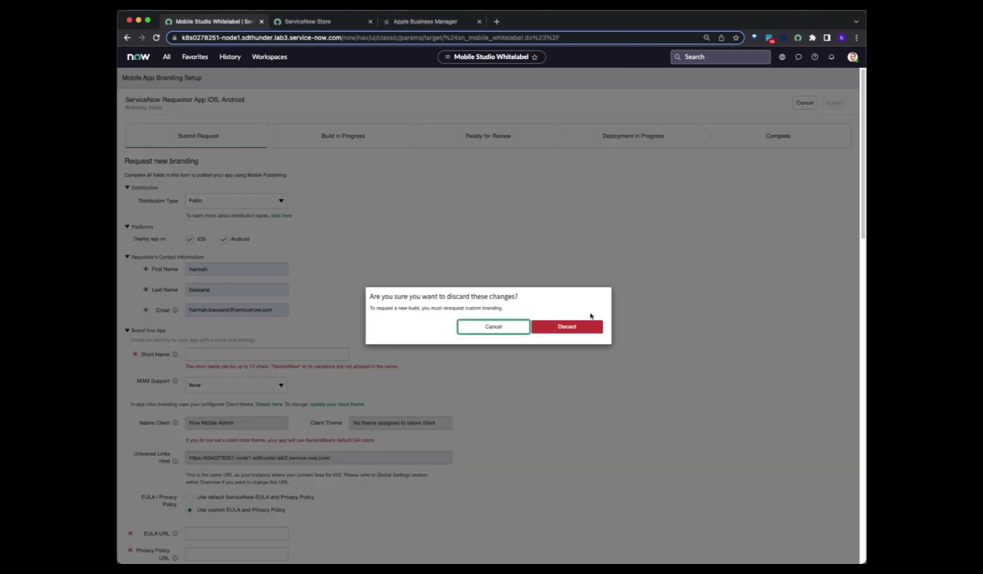
left_click(574, 327)
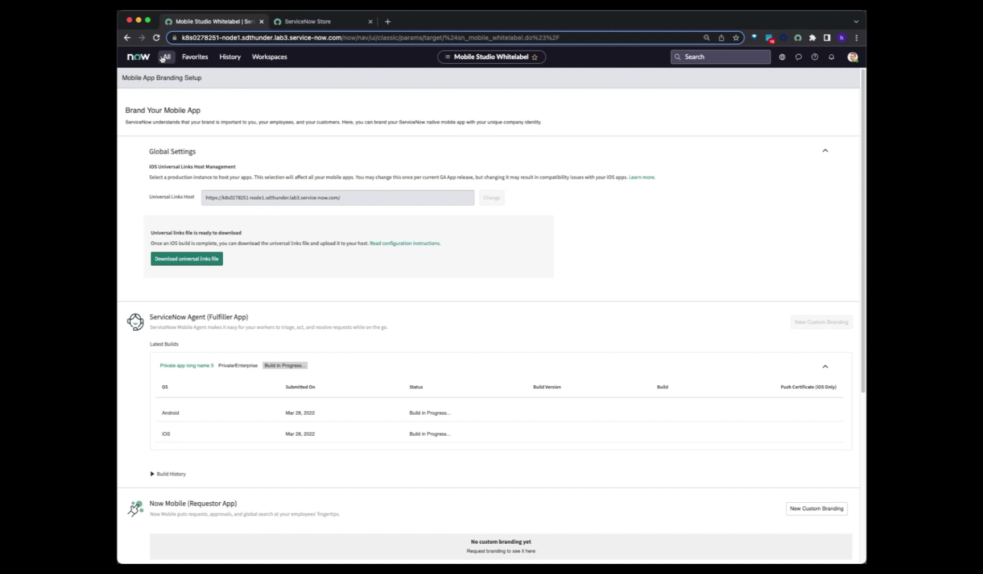
- Filter the application navigator for 'brandi', then review the Brand Your Mobile App overview
left_click(167, 56)
type("brandi")
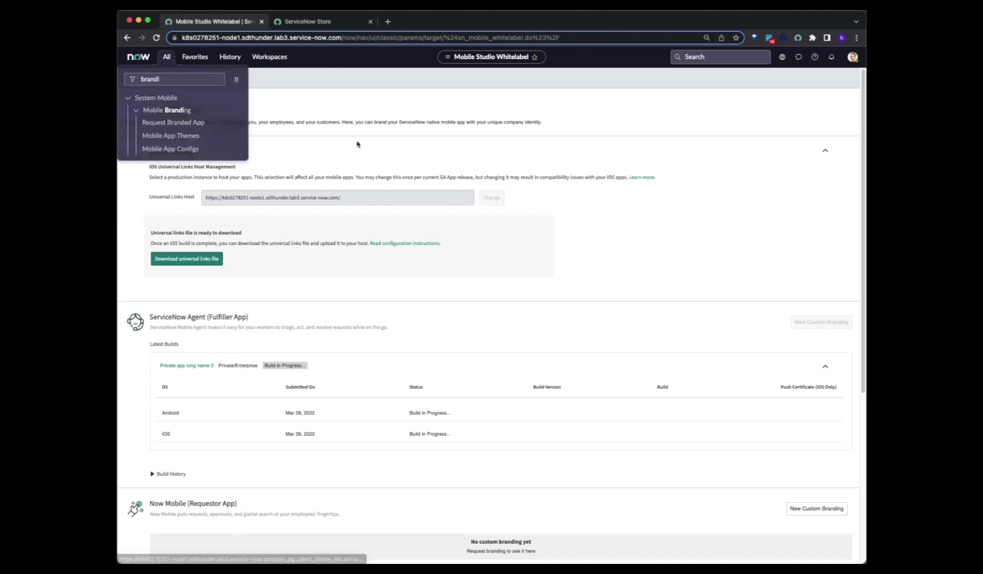
left_click(336, 150)
scroll(582, 231, "down", 1)
scroll(582, 230, "down", 2)
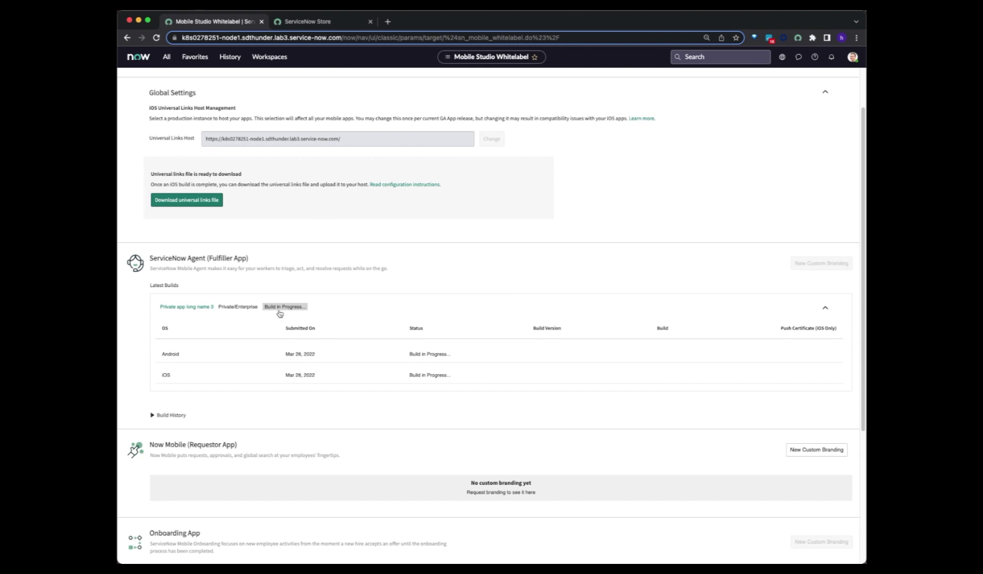
scroll(277, 311, "down", 1)
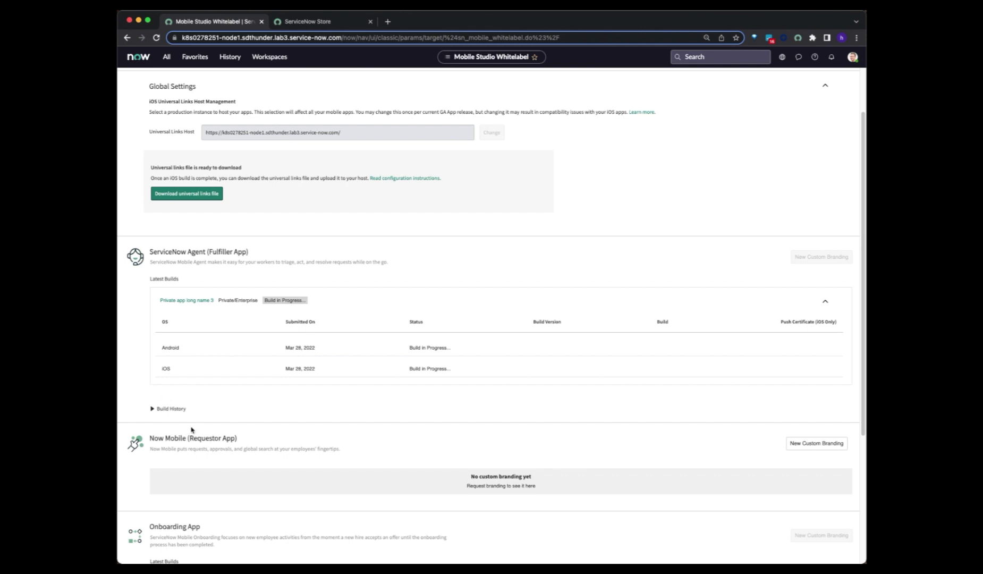
- Review the Agent app's build history, checking the canceled and failed builds' platform details, then hide it
left_click(152, 409)
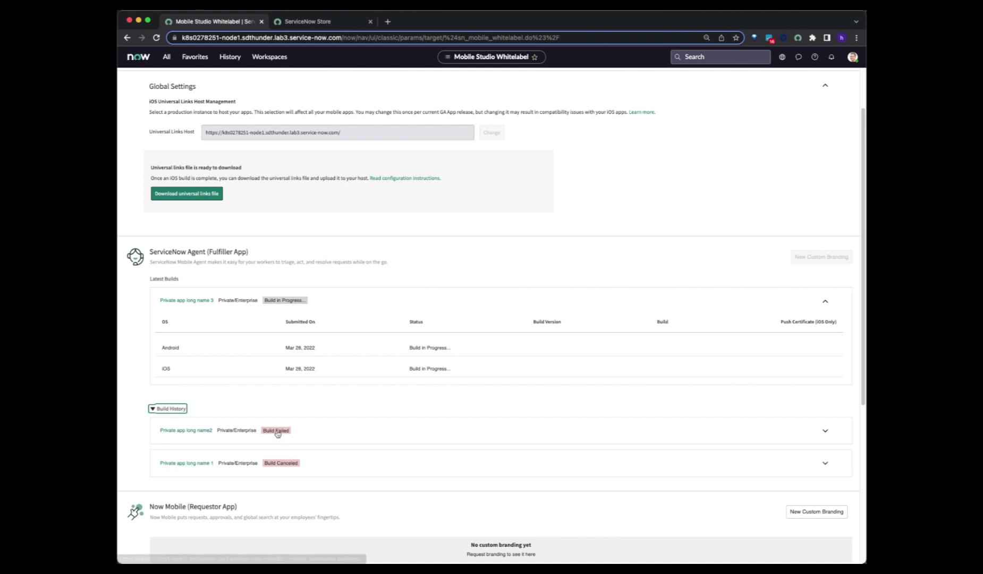
left_click(375, 467)
left_click(427, 437)
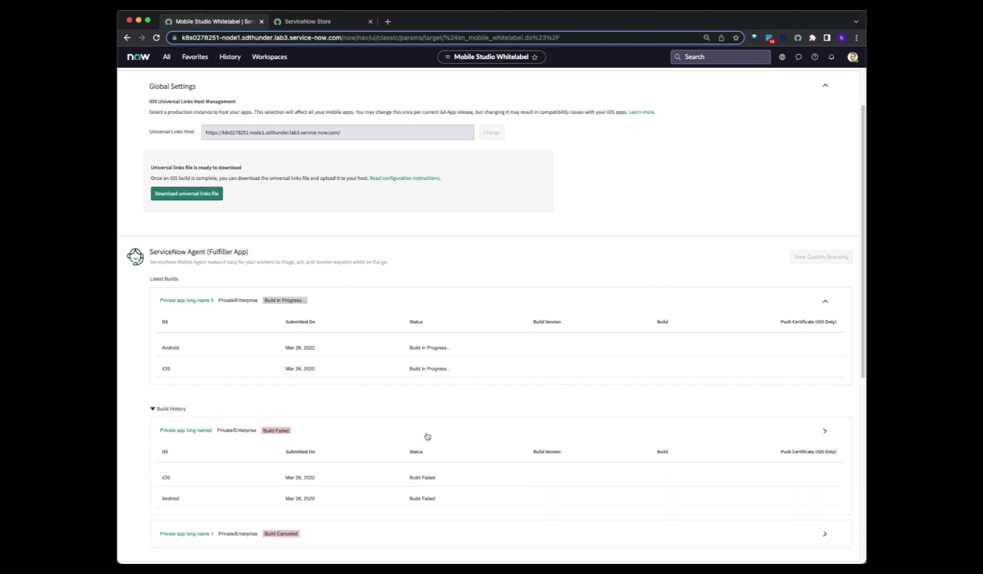
left_click(427, 437)
left_click(422, 467)
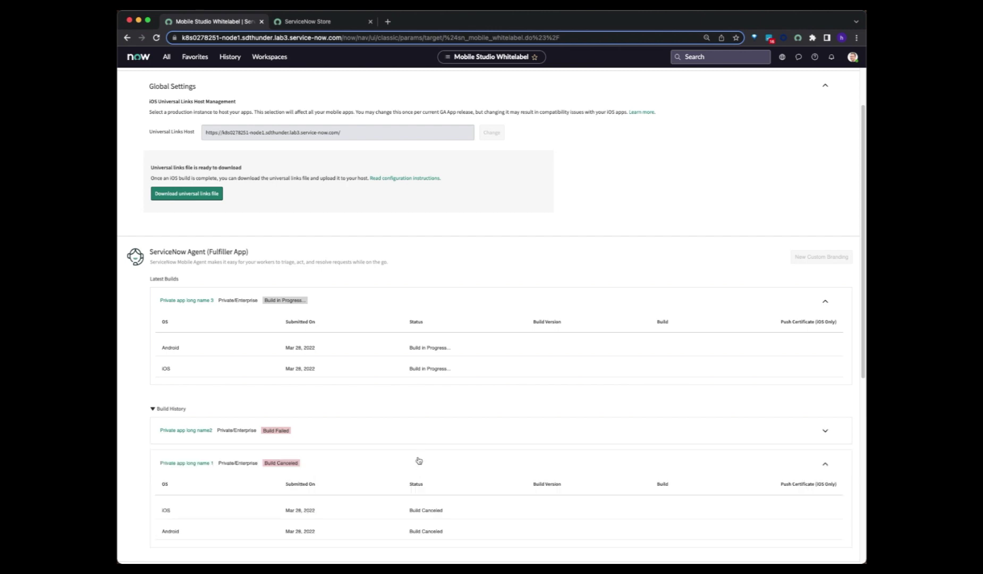
left_click(409, 461)
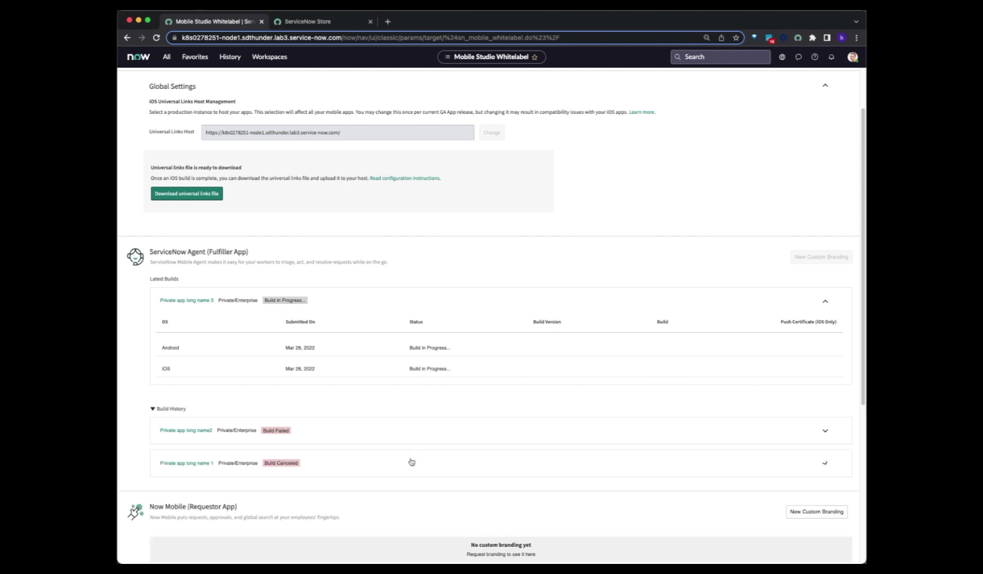
left_click(165, 410)
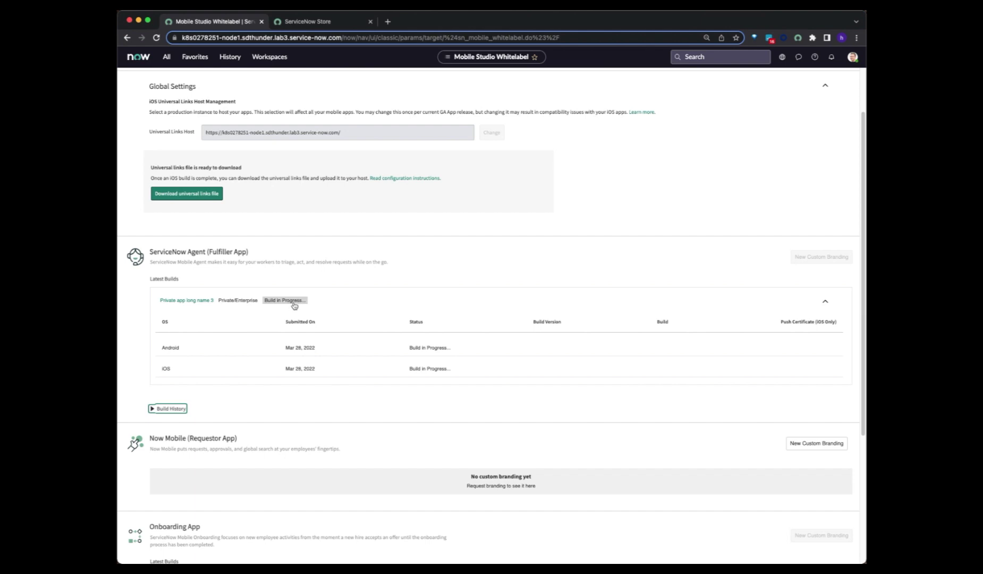
- Collapse the Onboarding App's build history and move the other instance's page into this window
scroll(289, 348, "down", 3)
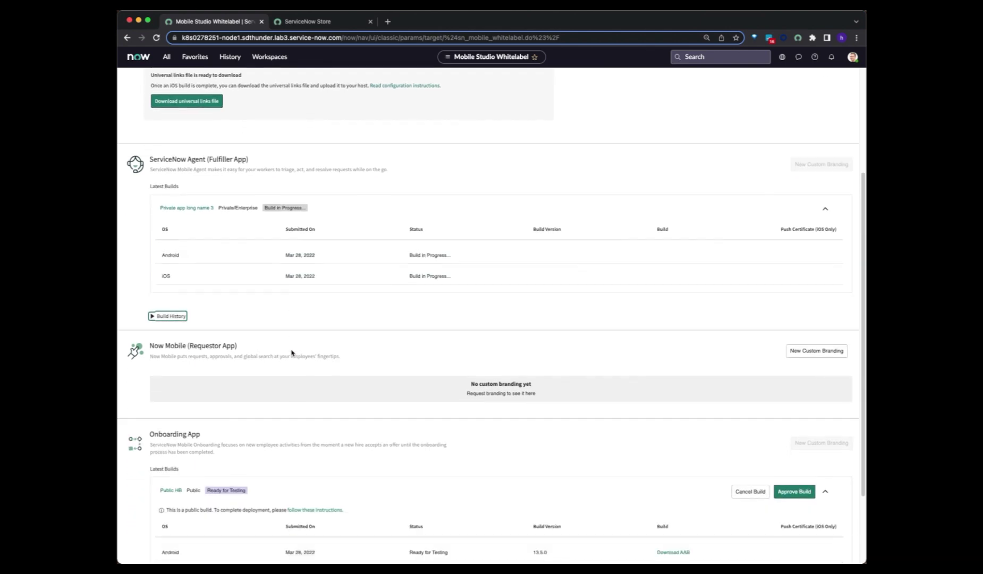
scroll(291, 353, "down", 2)
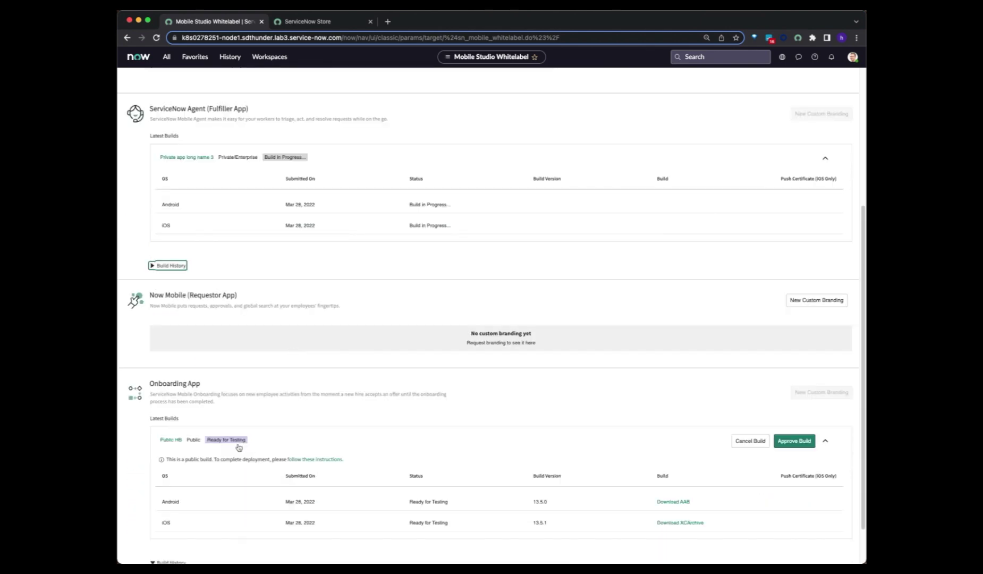
scroll(239, 448, "down", 2)
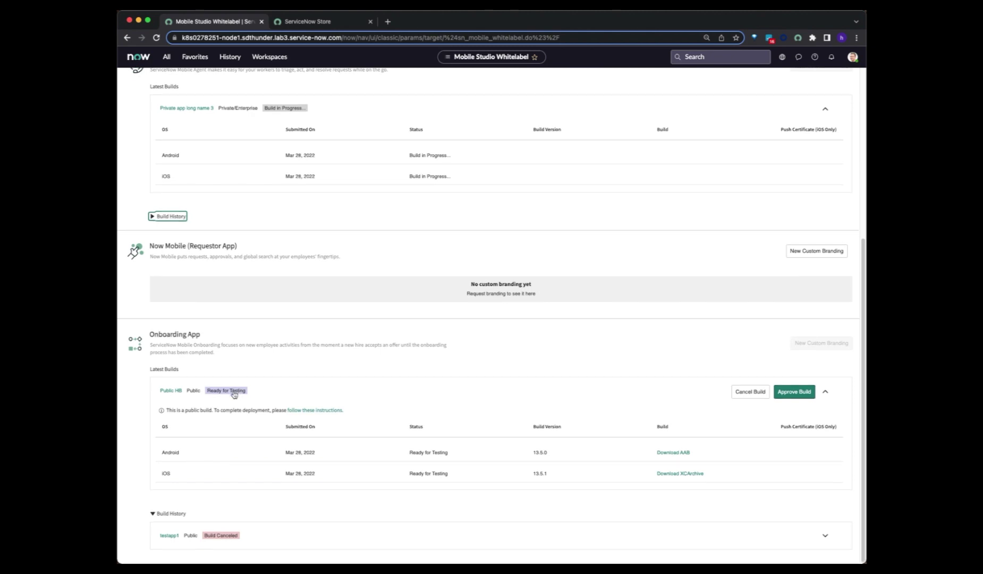
left_click(154, 514)
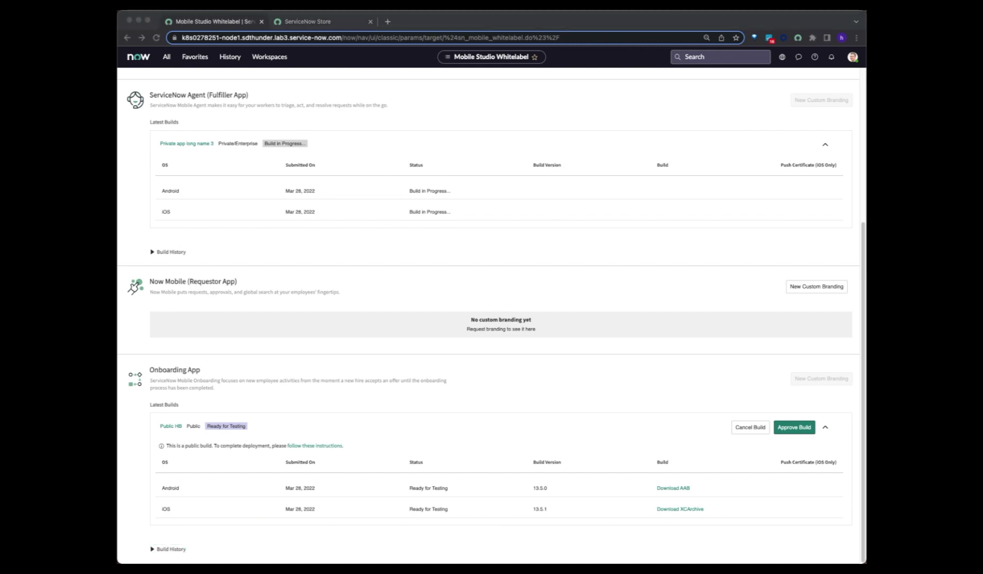
left_click_drag(531, 95, 638, 25)
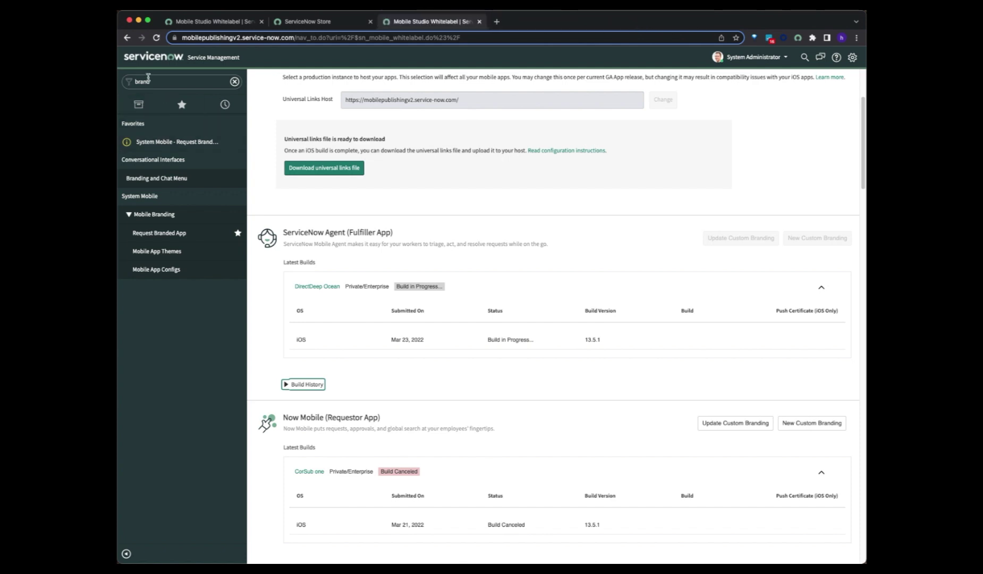
scroll(460, 245, "up", 3)
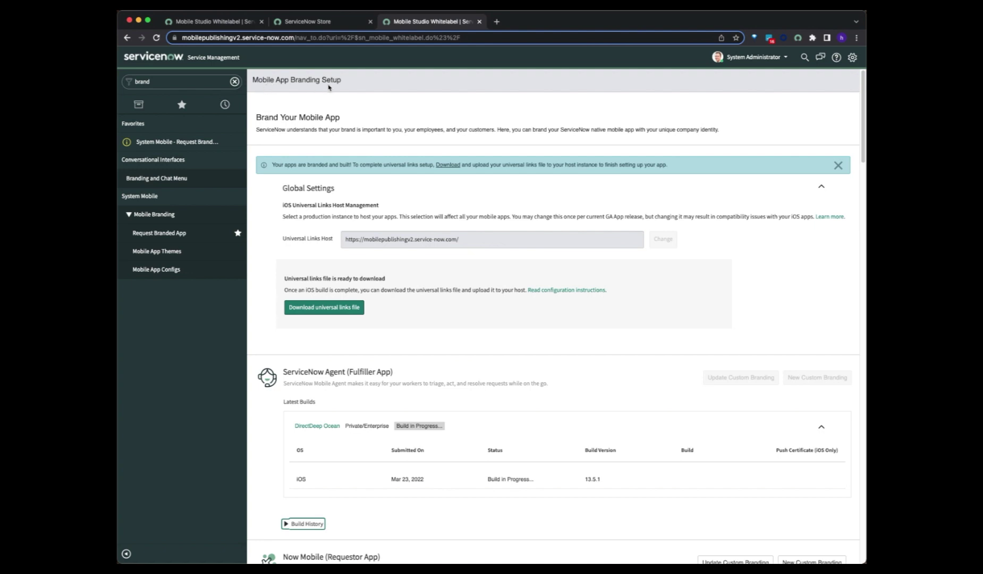
scroll(487, 339, "down", 2)
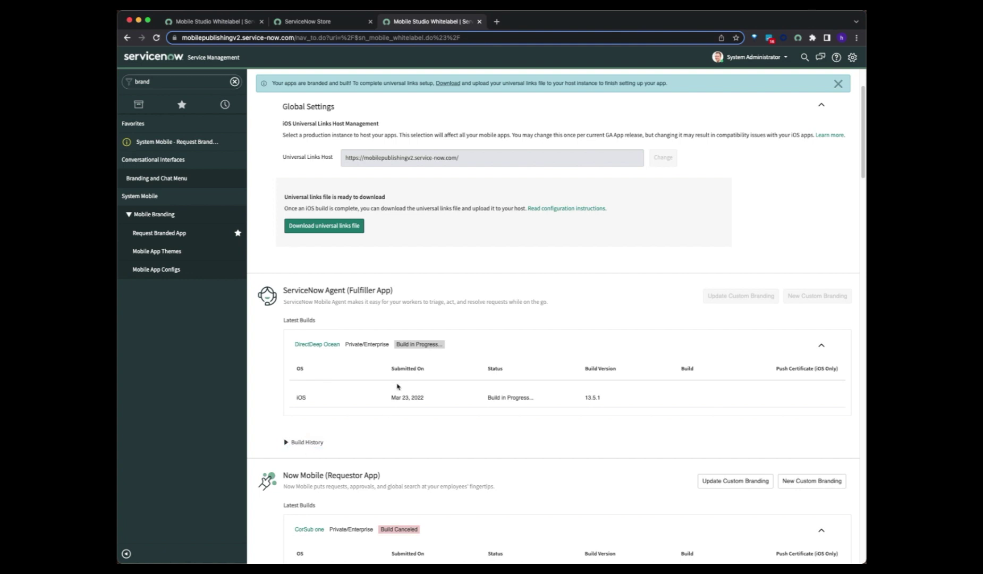
left_click(287, 443)
scroll(372, 394, "down", 3)
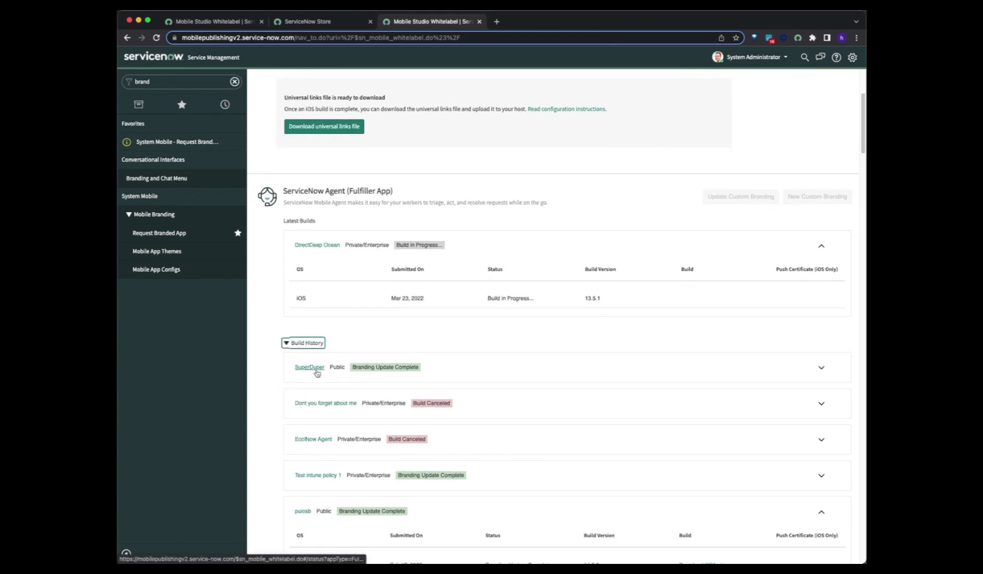
left_click(441, 374)
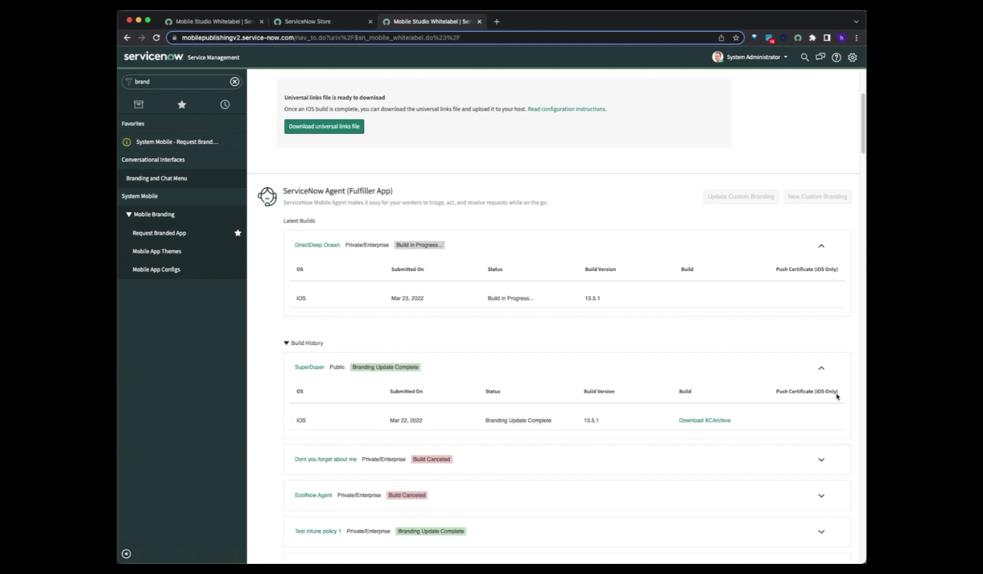
scroll(477, 434, "down", 3)
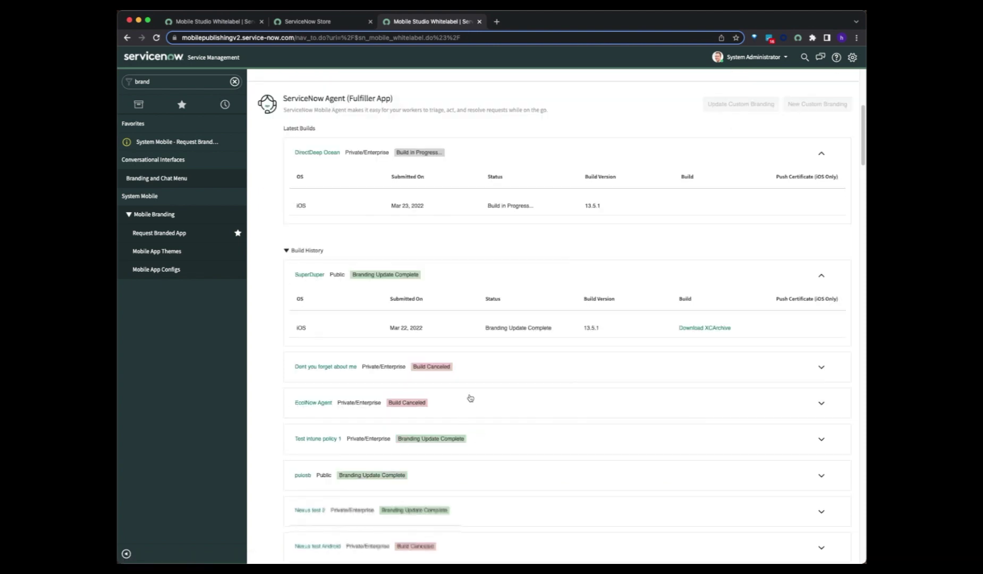
left_click(498, 445)
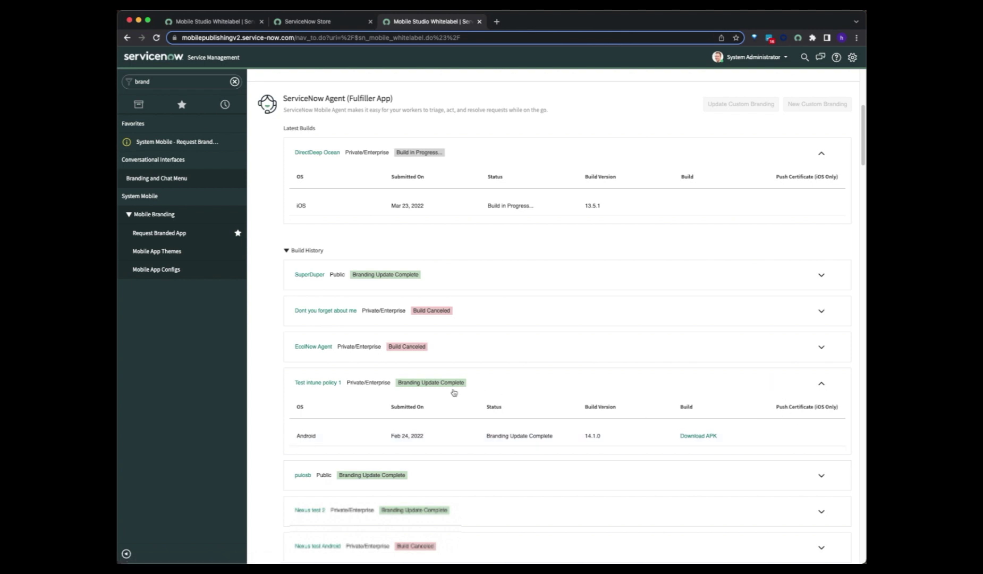
left_click(287, 251)
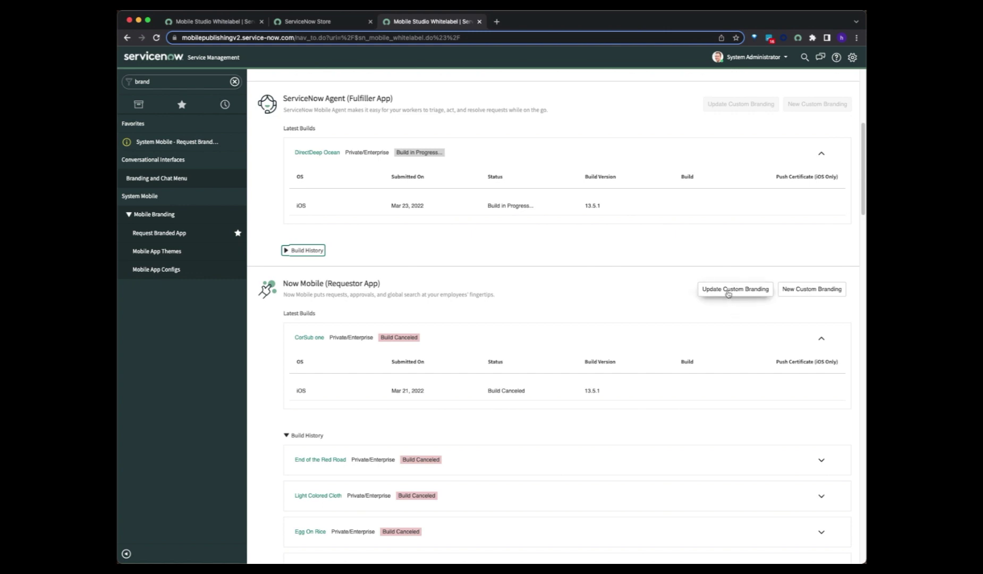
left_click(729, 294)
left_click(531, 291)
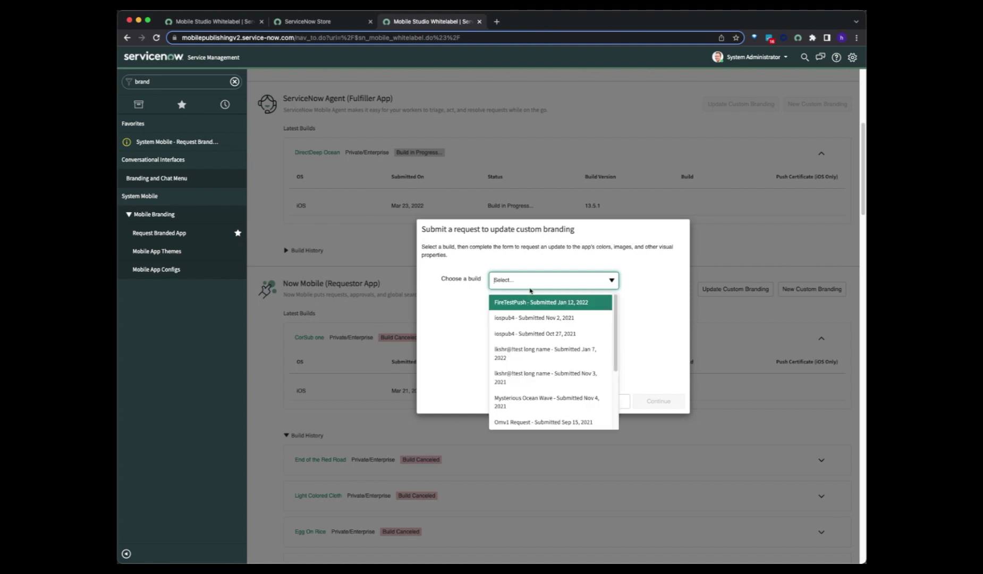
left_click(532, 309)
left_click(661, 405)
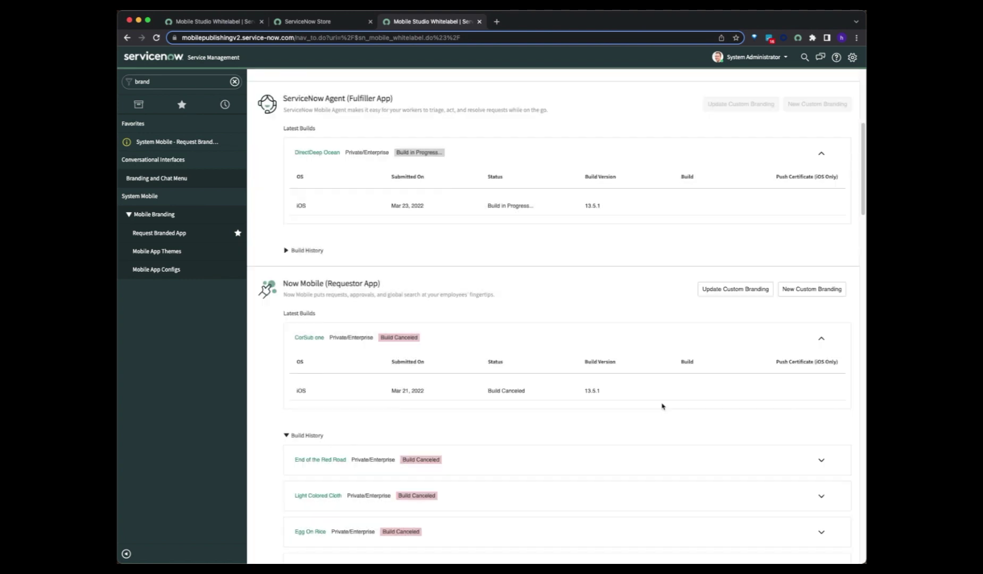
left_click(398, 218)
left_click(402, 228)
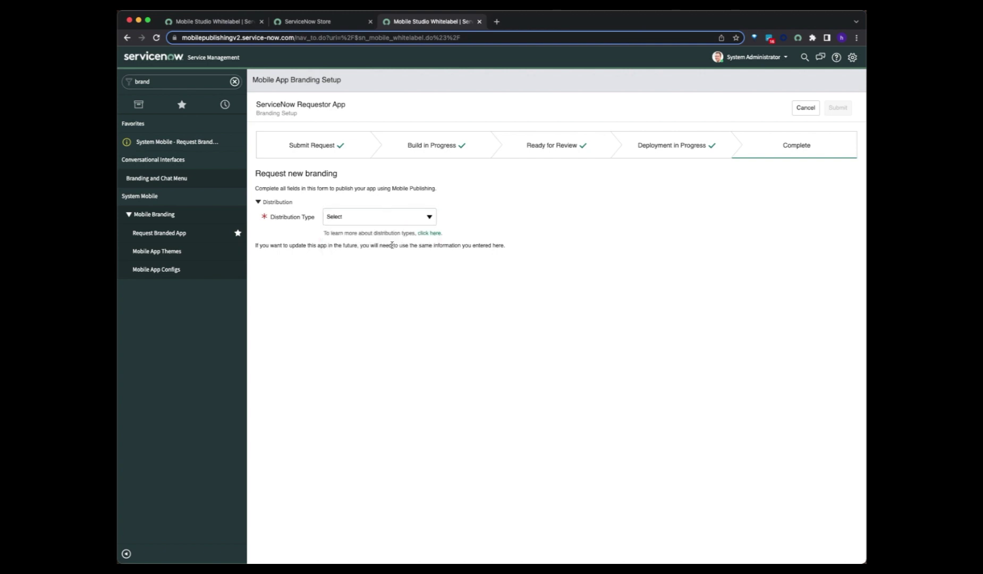
left_click(392, 223)
left_click(389, 238)
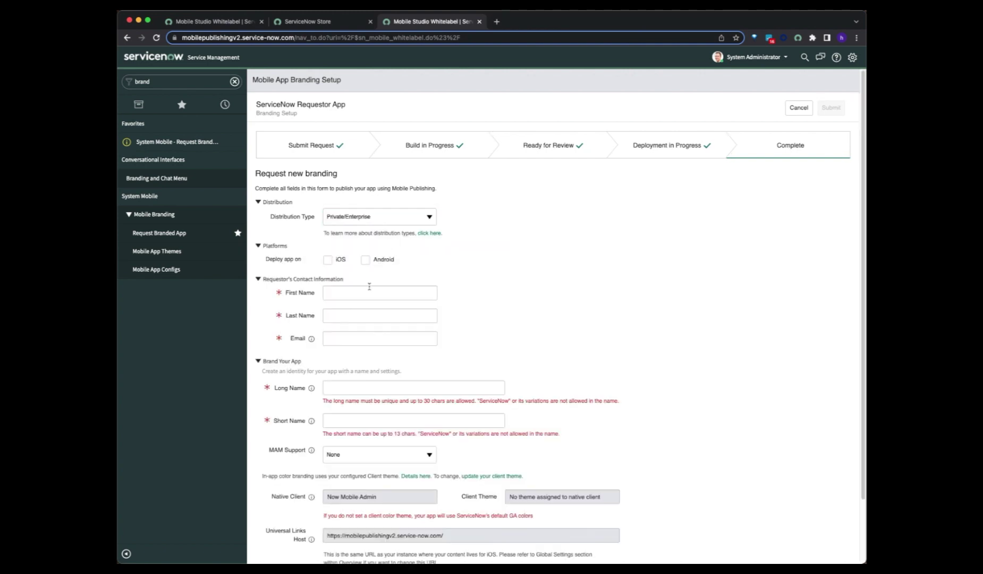
scroll(371, 308, "down", 2)
scroll(338, 326, "up", 2)
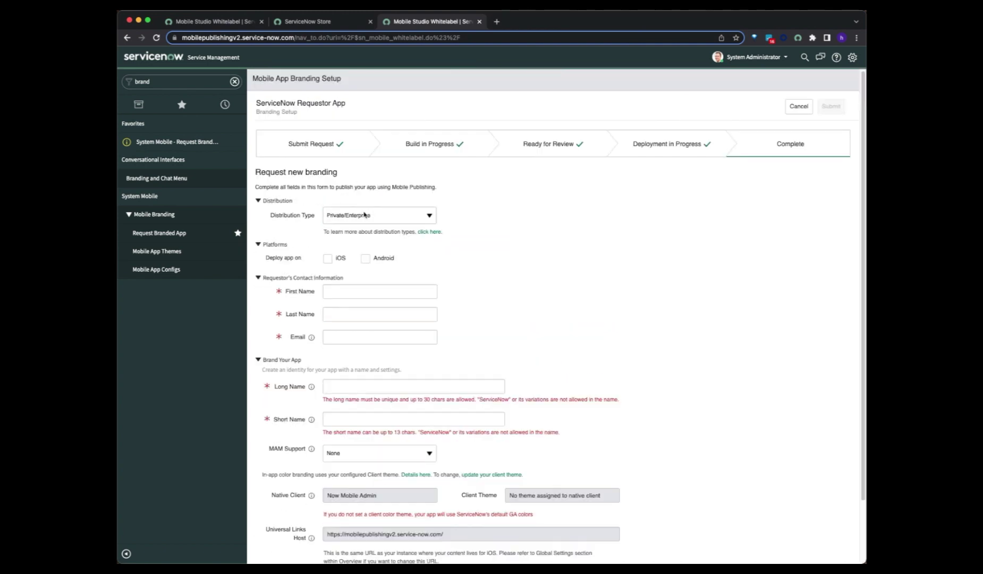
left_click(366, 215)
left_click(374, 252)
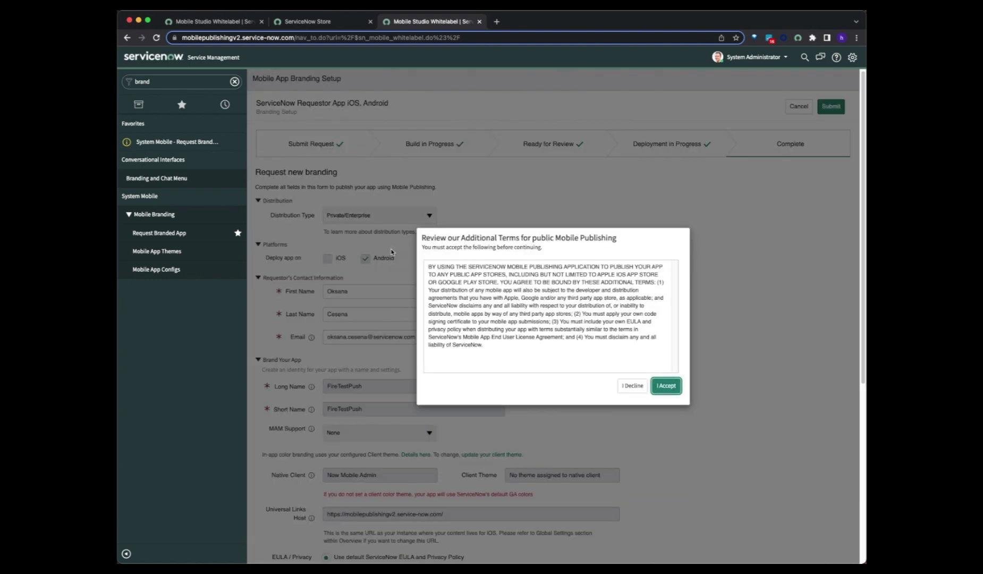
left_click(665, 385)
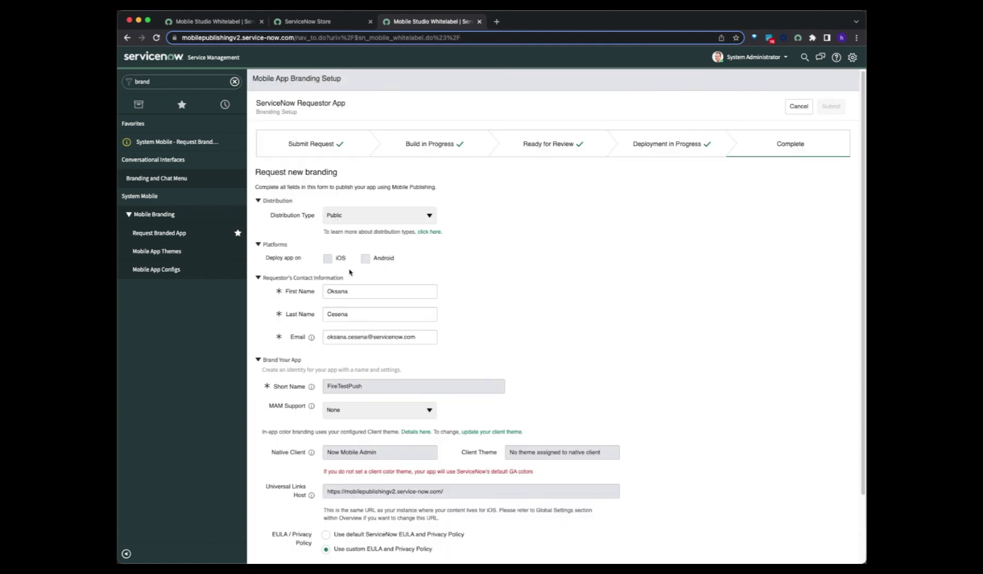
scroll(354, 289, "down", 2)
scroll(367, 291, "up", 3)
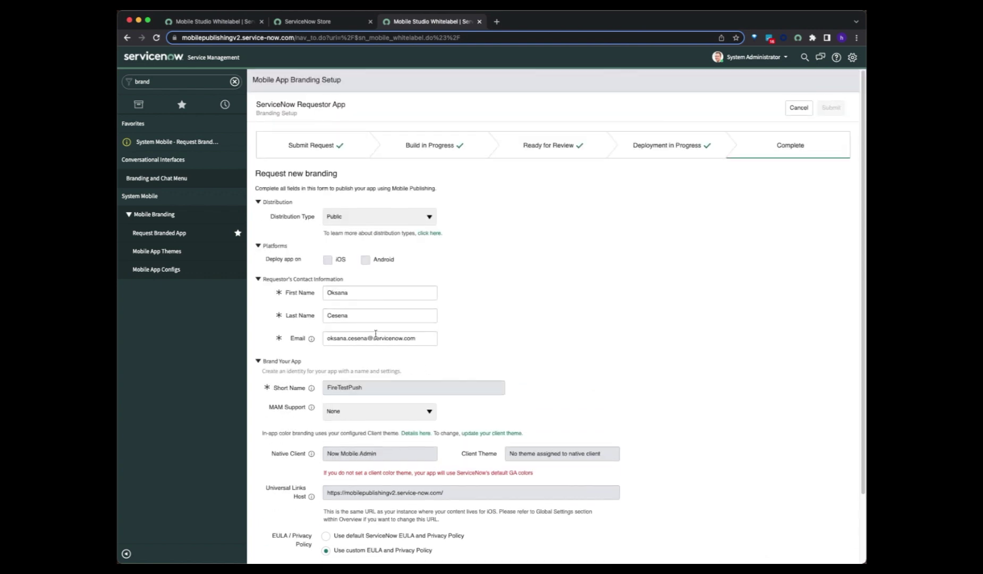
scroll(376, 334, "down", 3)
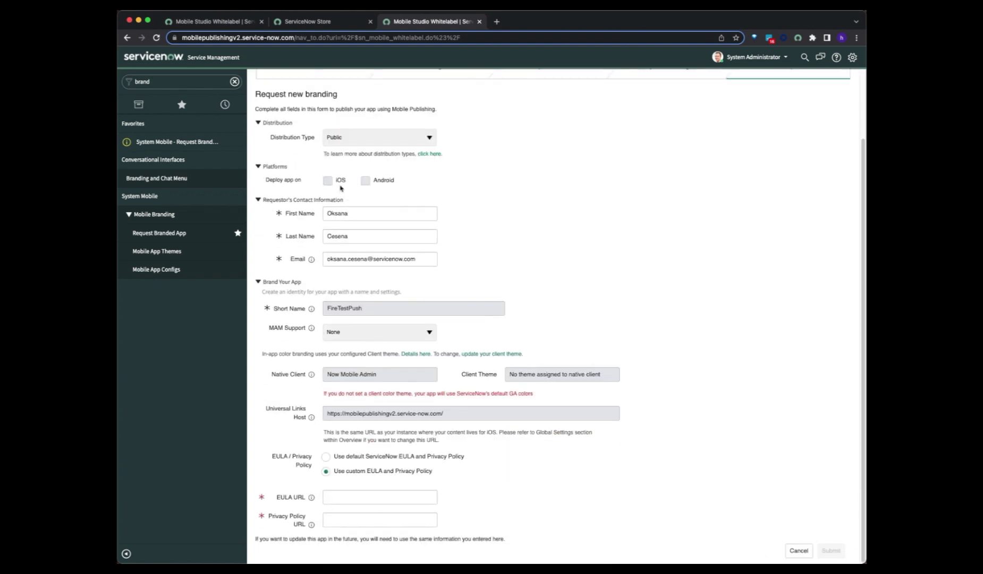
scroll(303, 151, "up", 3)
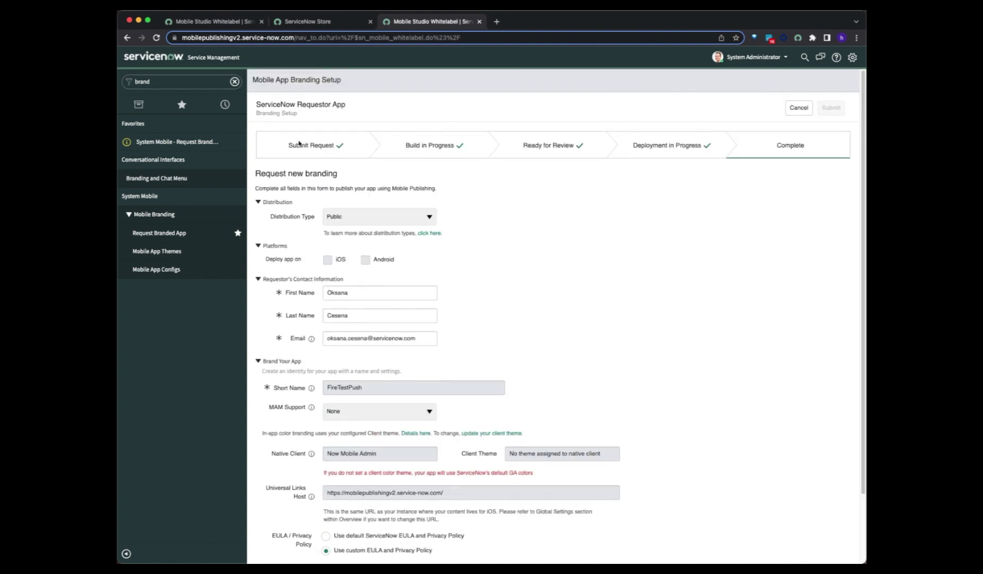
left_click(800, 110)
left_click(625, 326)
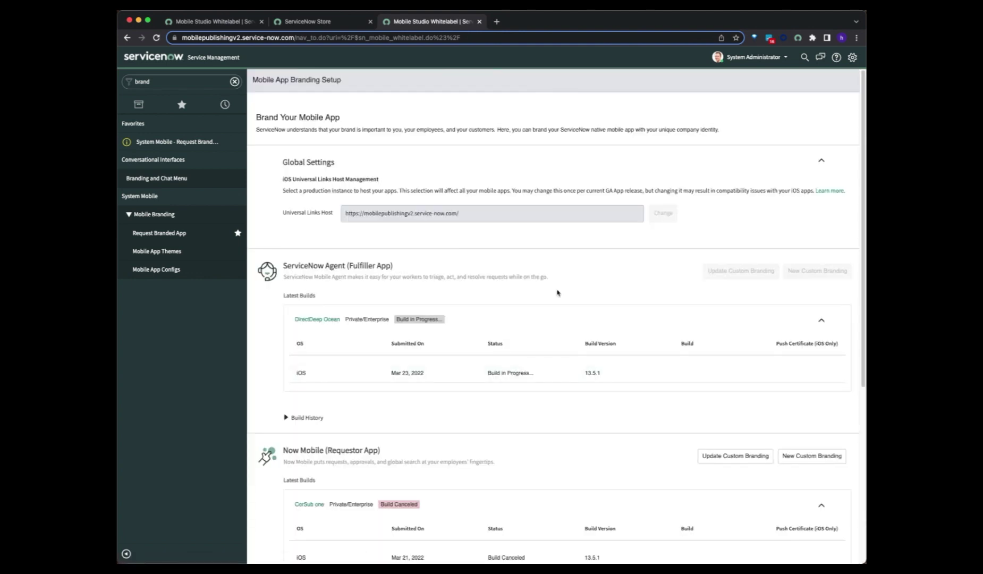
- Return to the first instance's studio tab and place the PUBLIC App Process slide over the browser
left_click(245, 27)
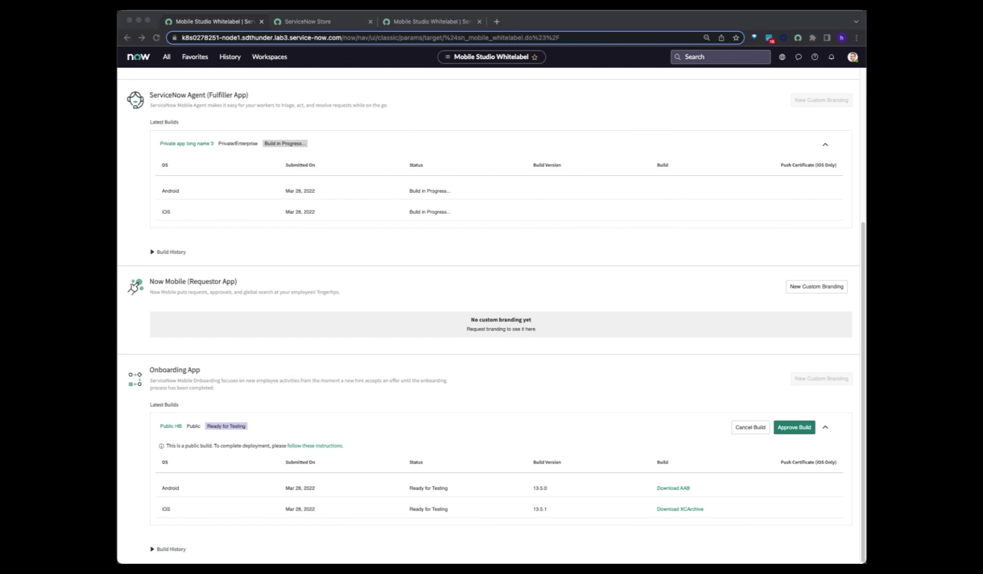
left_click_drag(118, 223, 539, 61)
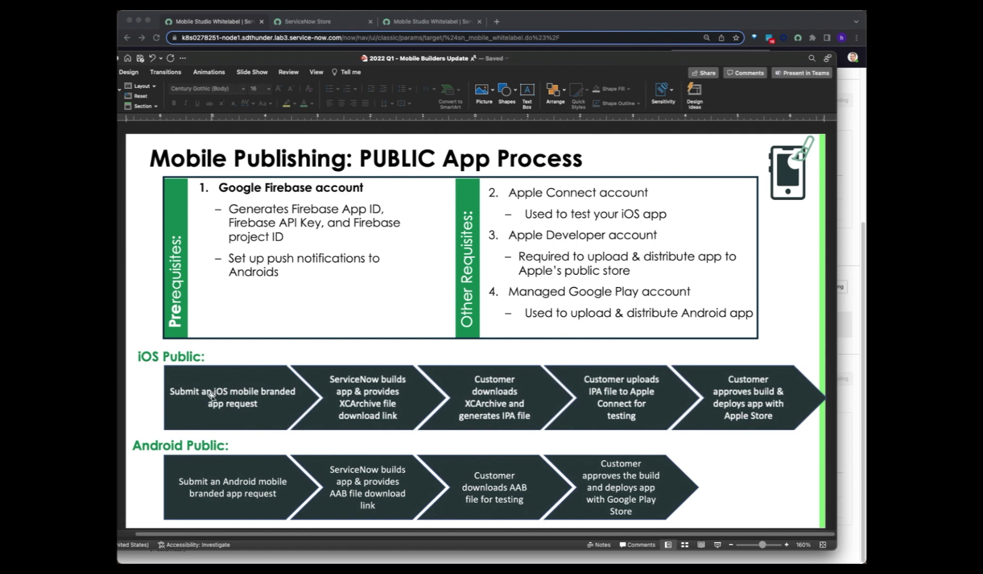
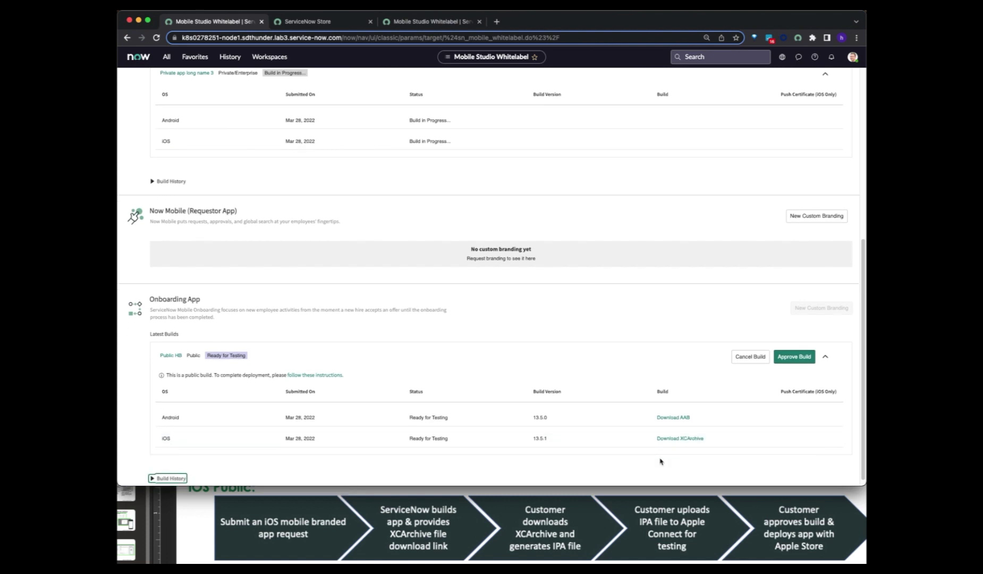
- Start downloading the iOS XCArchive build
left_click(668, 442)
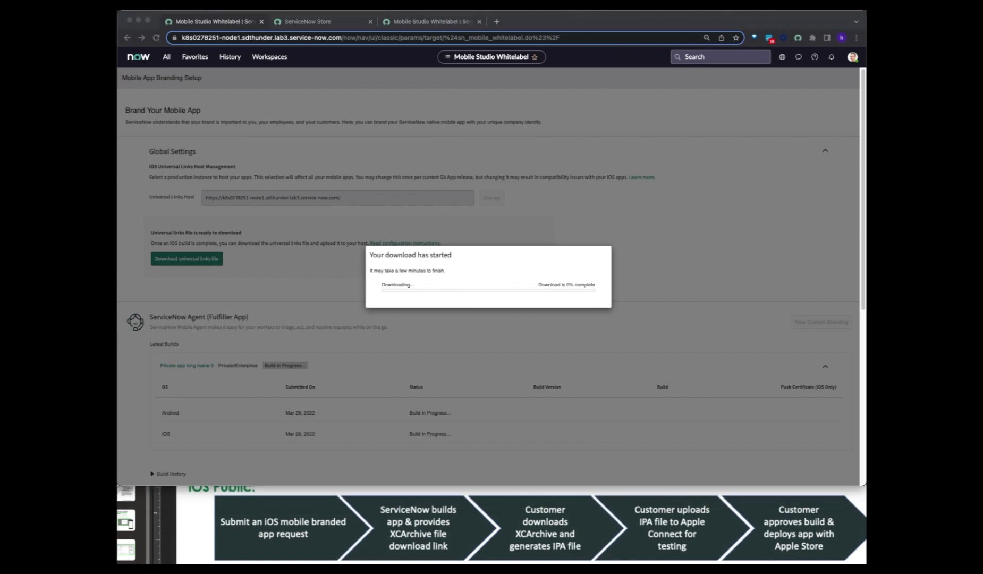
- Move the 'How to update XCArchive' support article into its own browser tab
left_click_drag(872, 16, 539, 21)
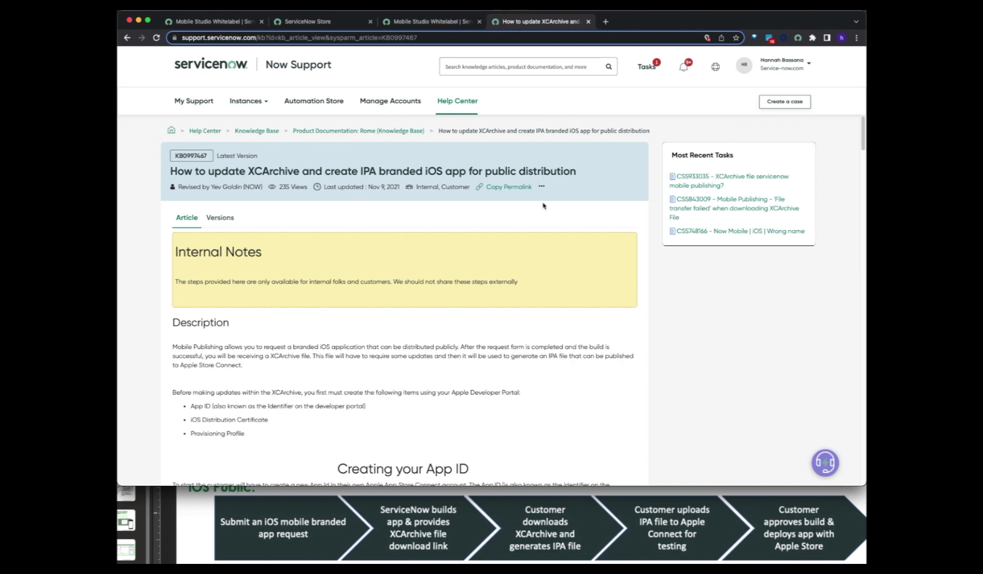
scroll(332, 341, "down", 1)
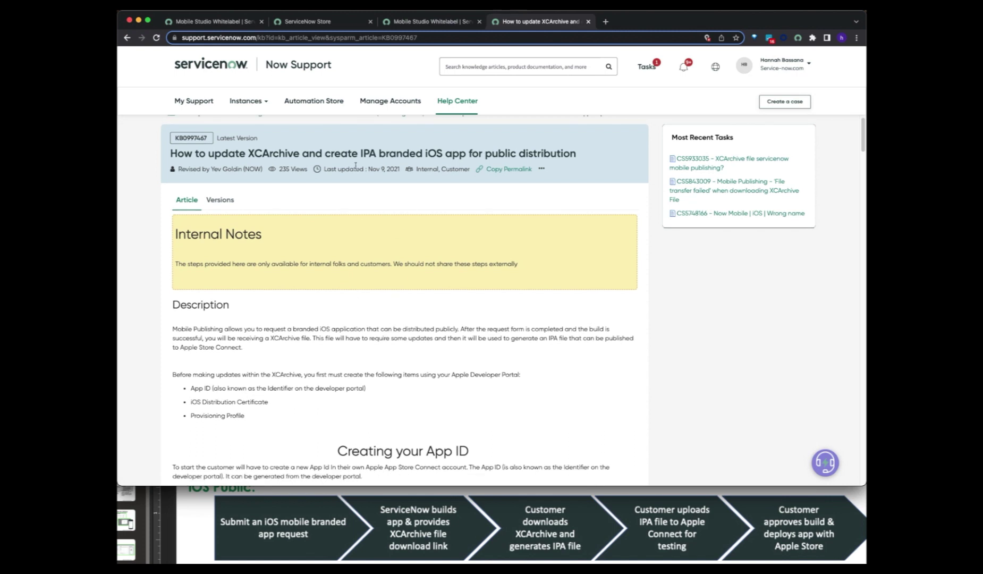
double_click(368, 154)
scroll(293, 324, "down", 5)
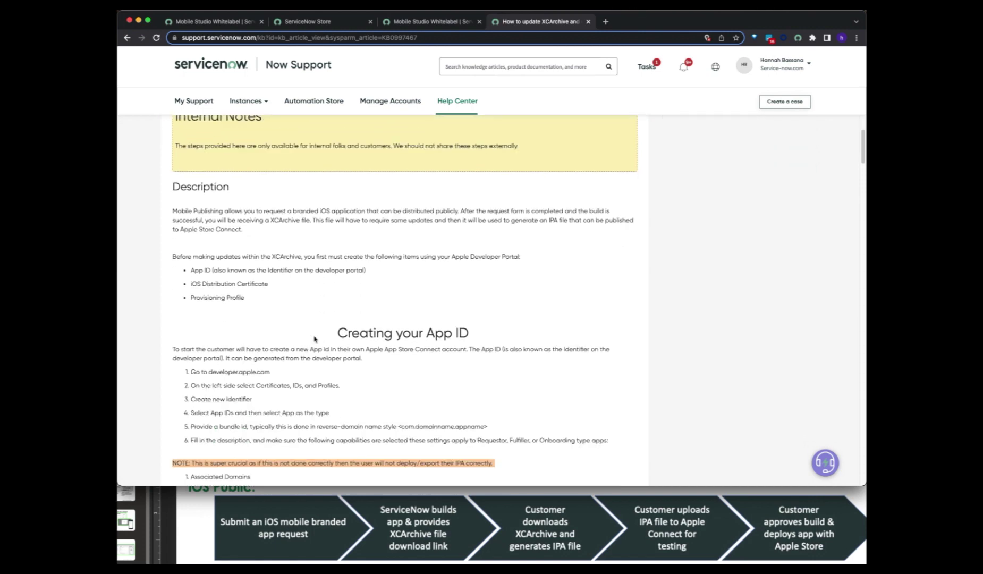
left_click_drag(427, 332, 507, 336)
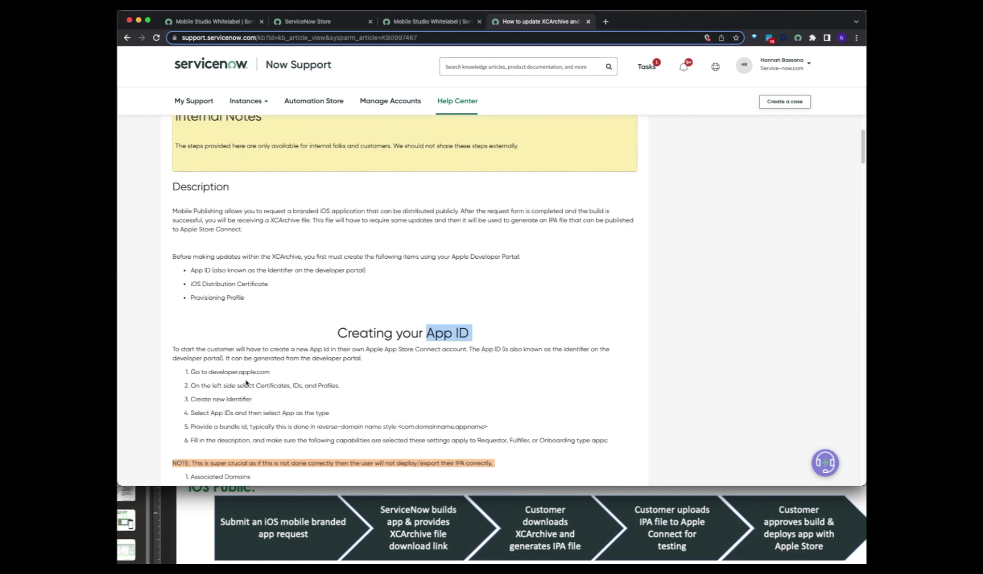
left_click(646, 536)
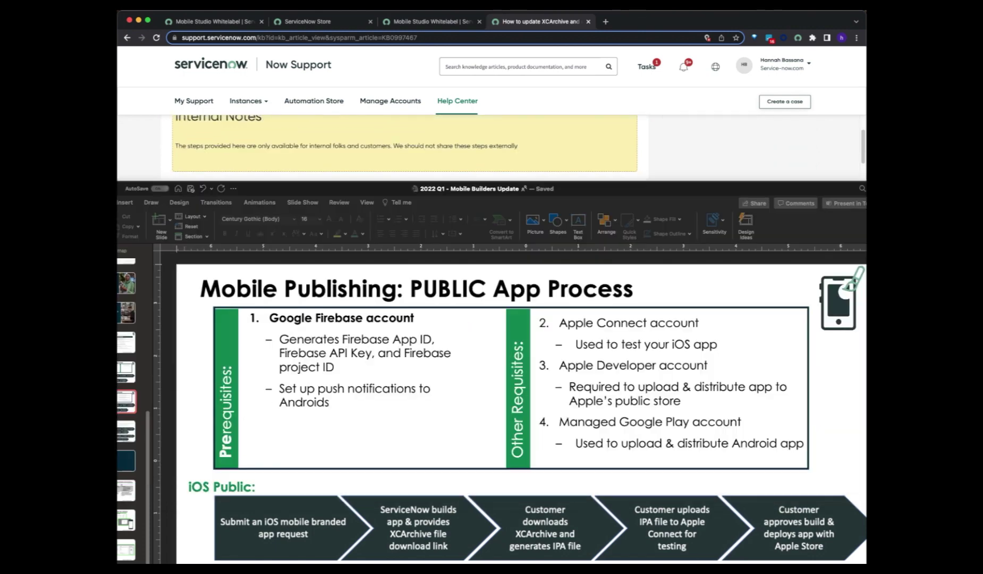
left_click(733, 444)
left_click_drag(560, 366, 711, 367)
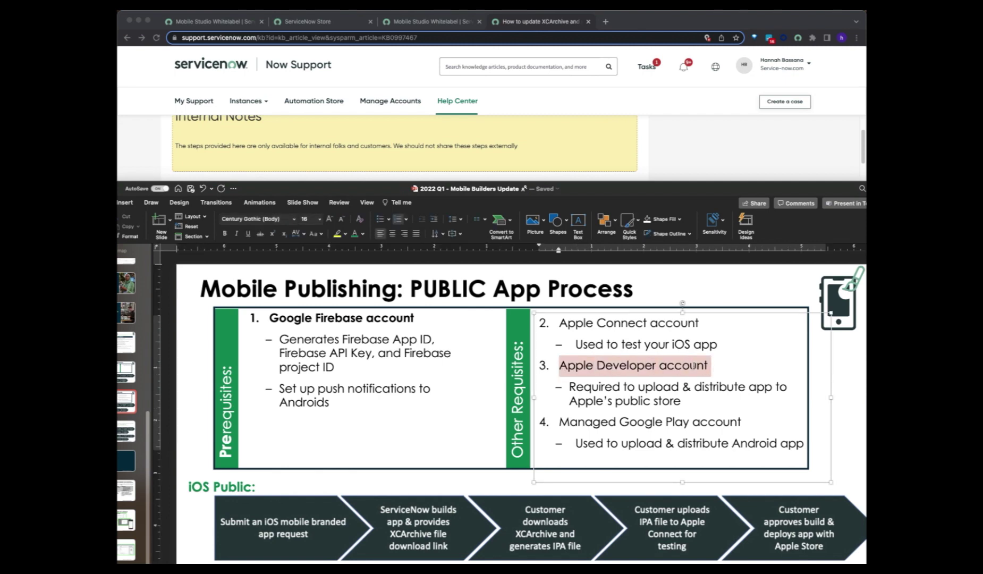
left_click(722, 147)
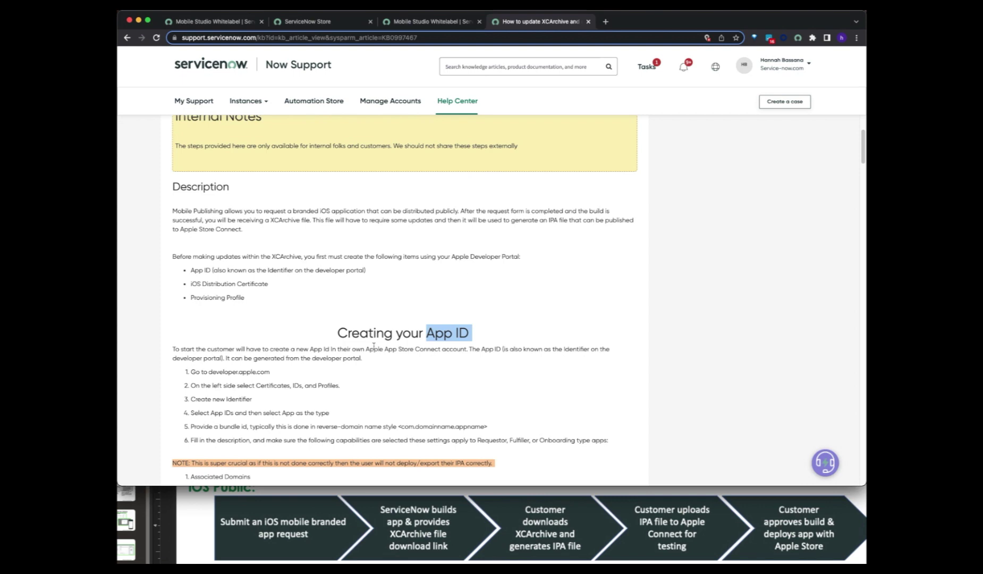
scroll(271, 380, "down", 3)
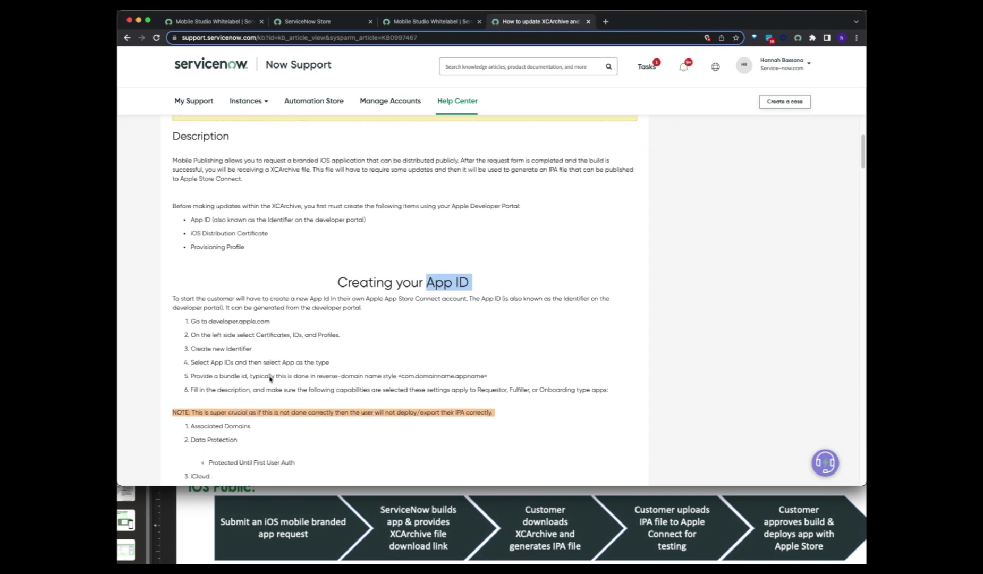
scroll(270, 379, "down", 10)
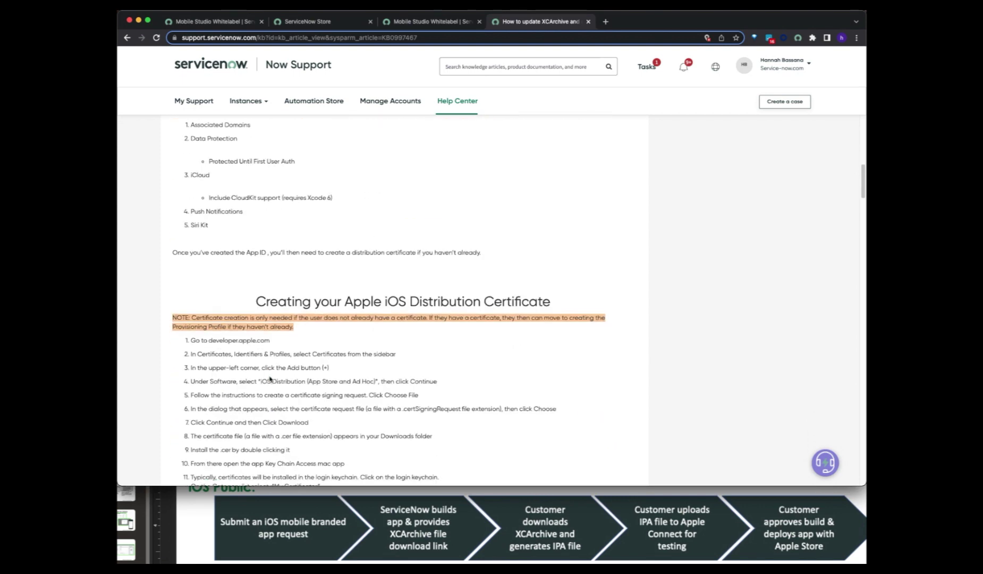
scroll(271, 376, "down", 1)
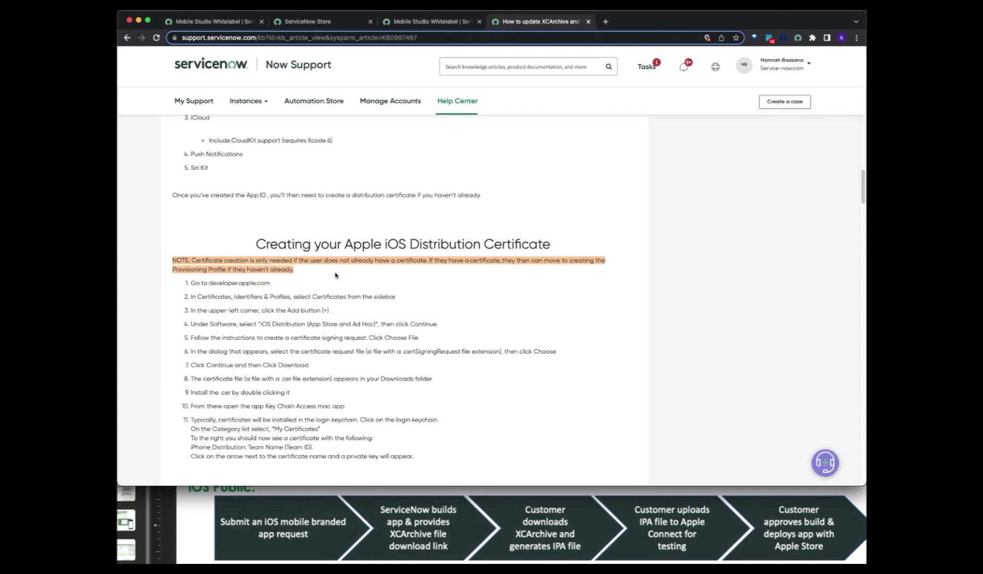
scroll(335, 275, "down", 8)
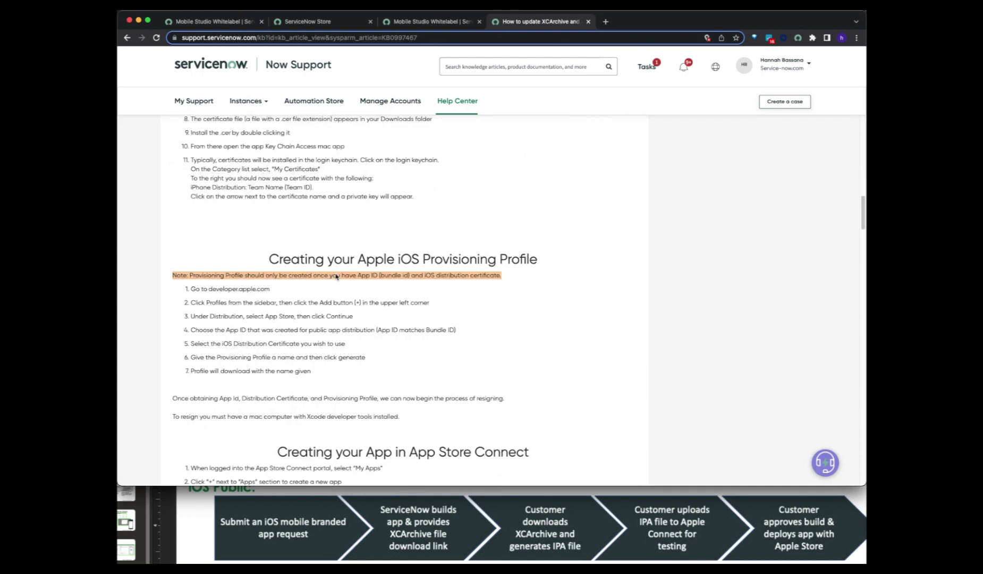
scroll(335, 276, "down", 8)
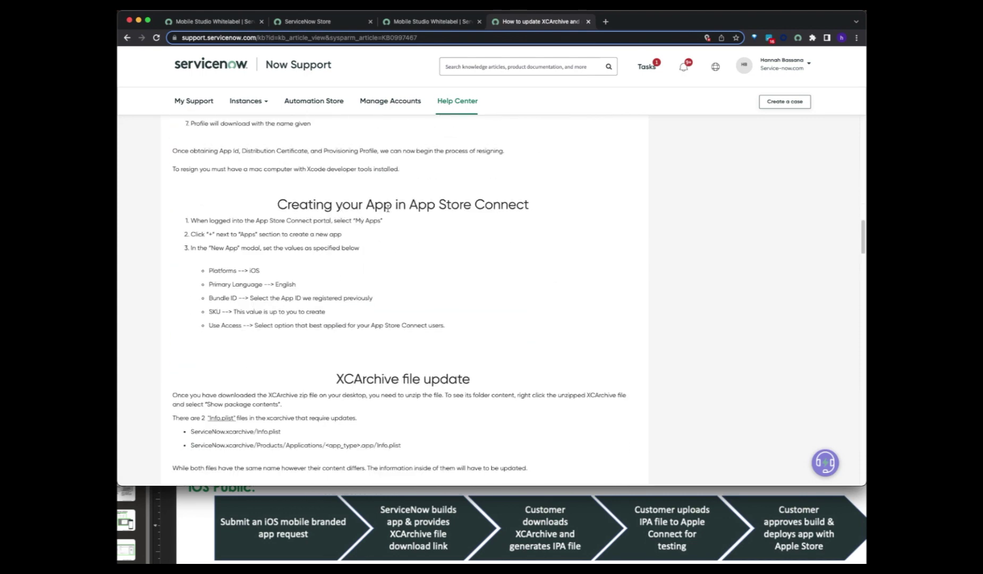
left_click_drag(410, 205, 535, 216)
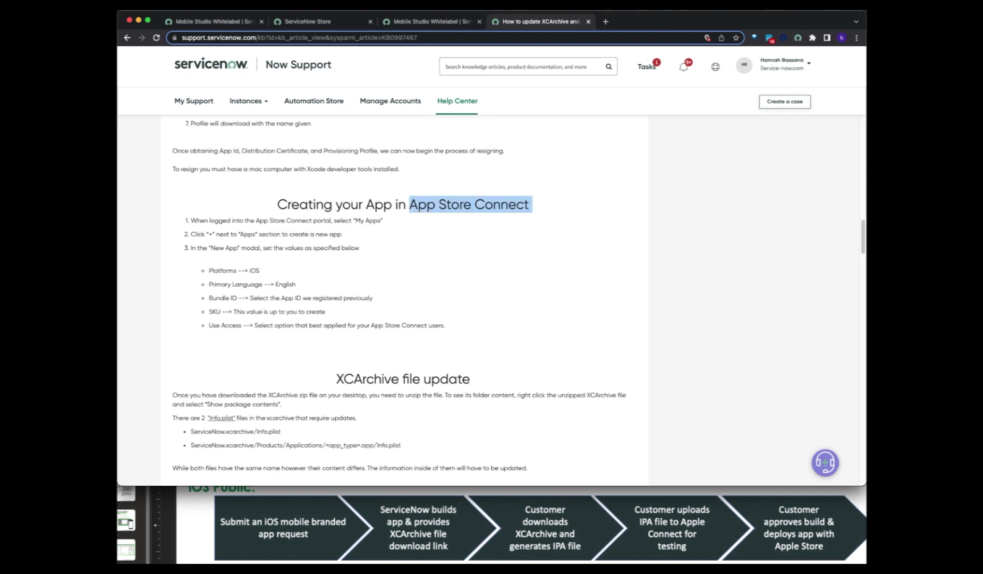
left_click(665, 492)
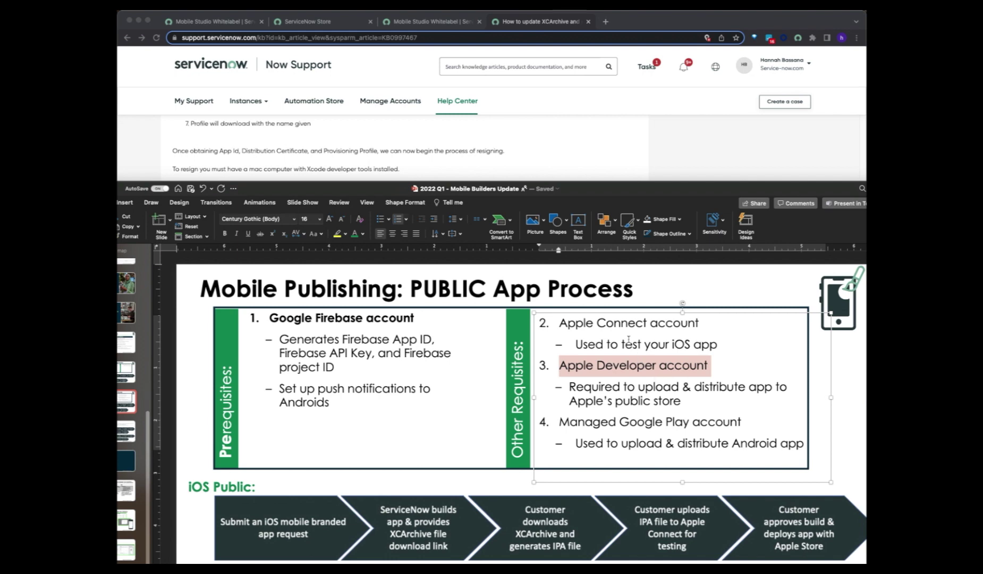
left_click_drag(563, 323, 713, 331)
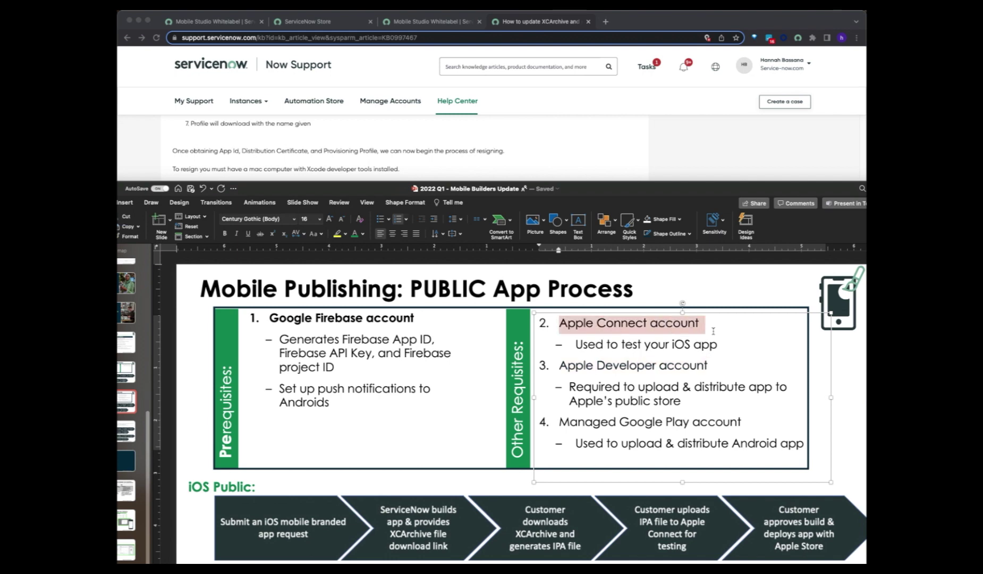
left_click(625, 160)
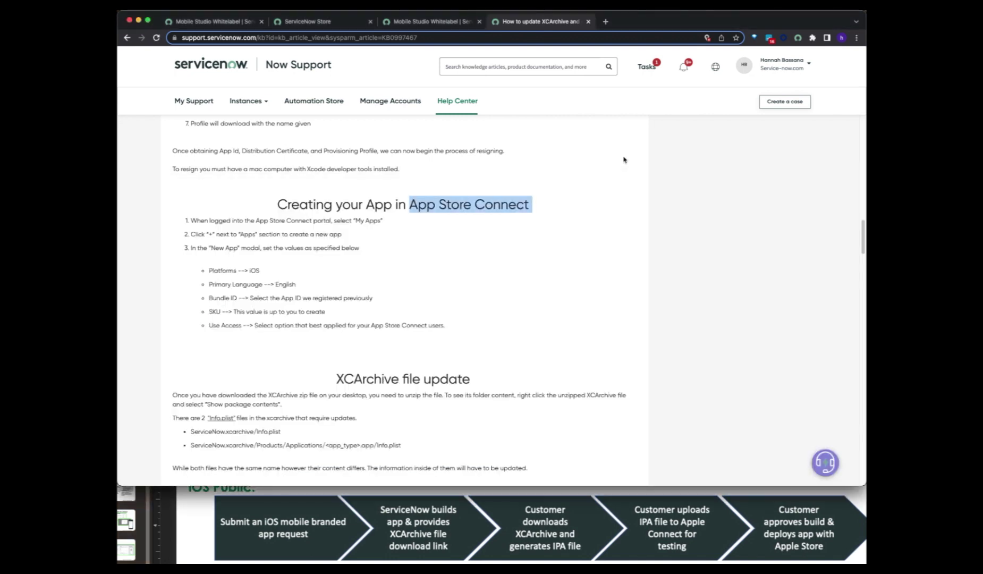
scroll(376, 286, "down", 5)
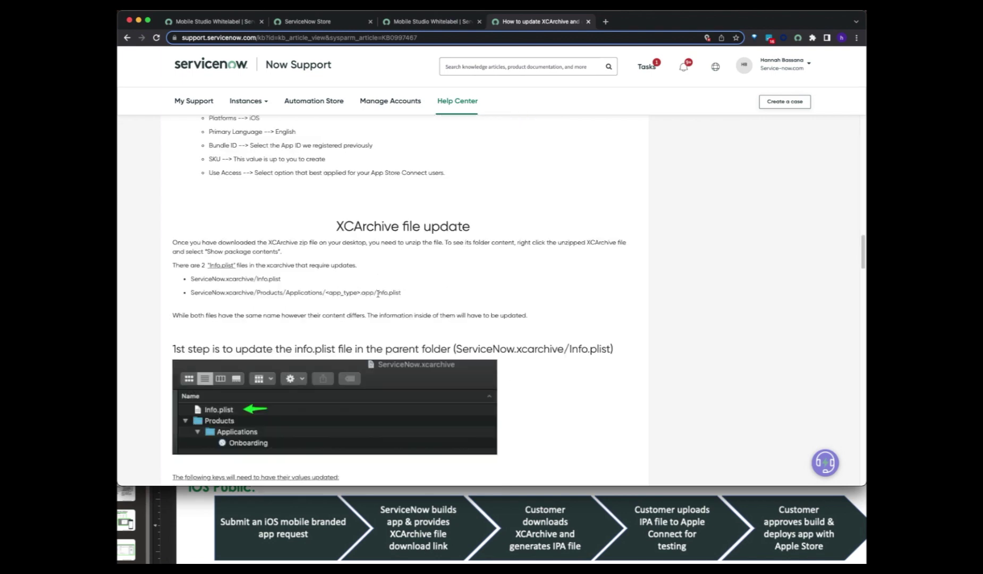
scroll(335, 318, "down", 7)
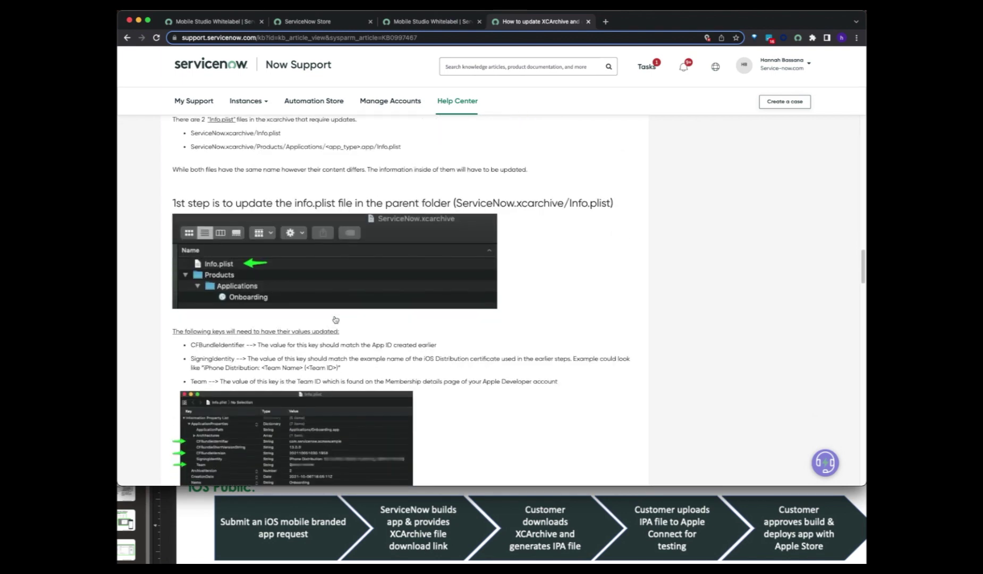
scroll(335, 320, "down", 15)
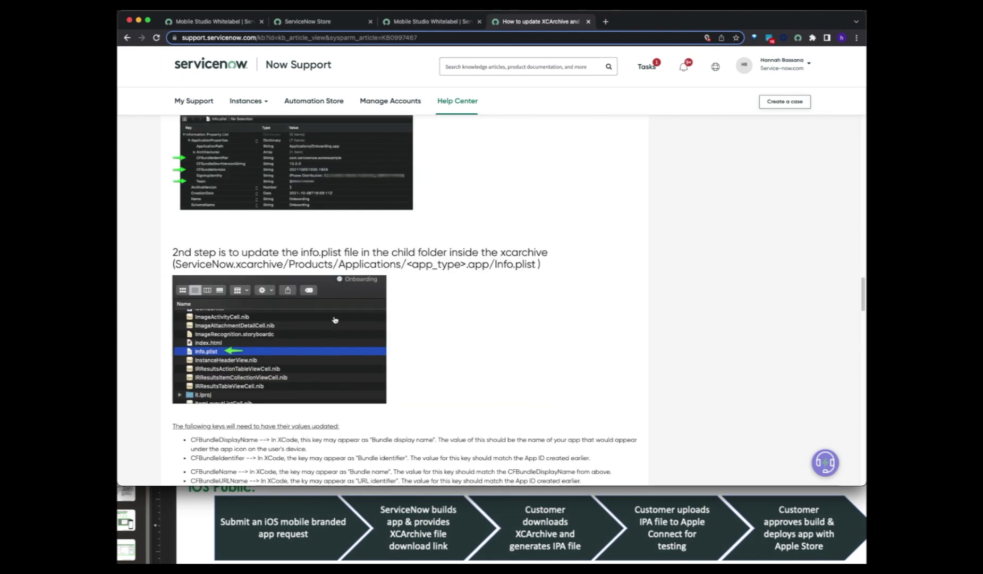
scroll(335, 319, "down", 6)
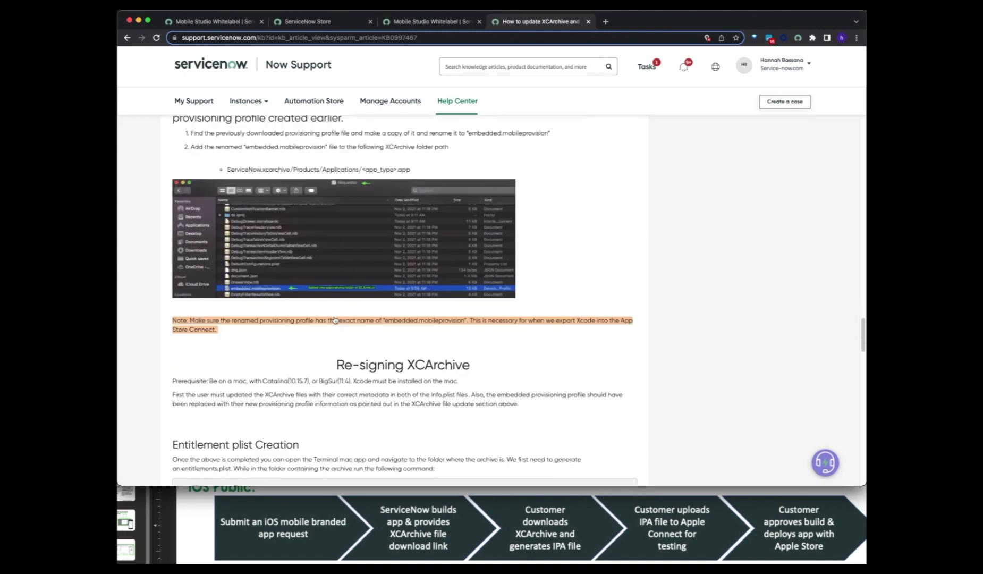
scroll(335, 317, "down", 11)
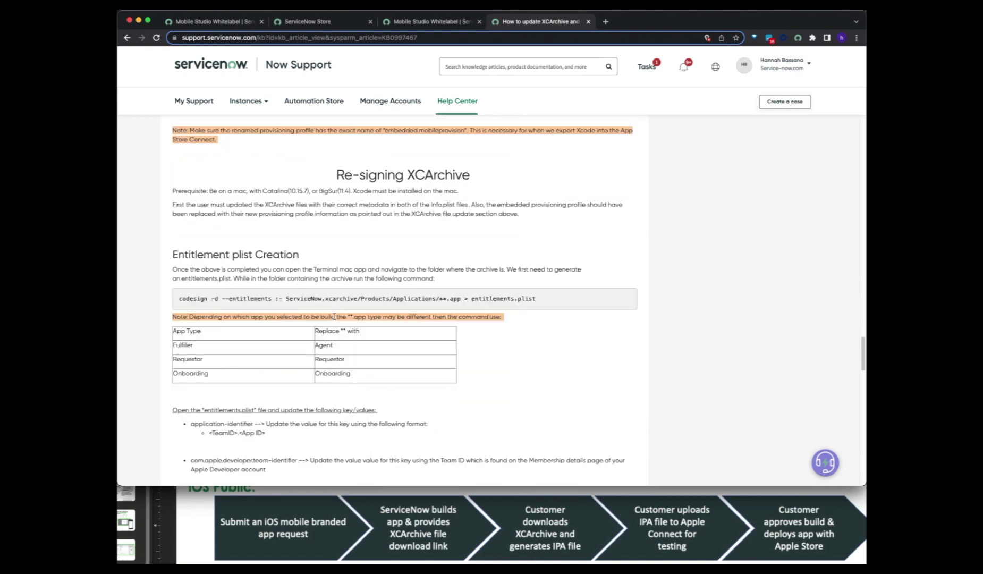
scroll(335, 317, "down", 14)
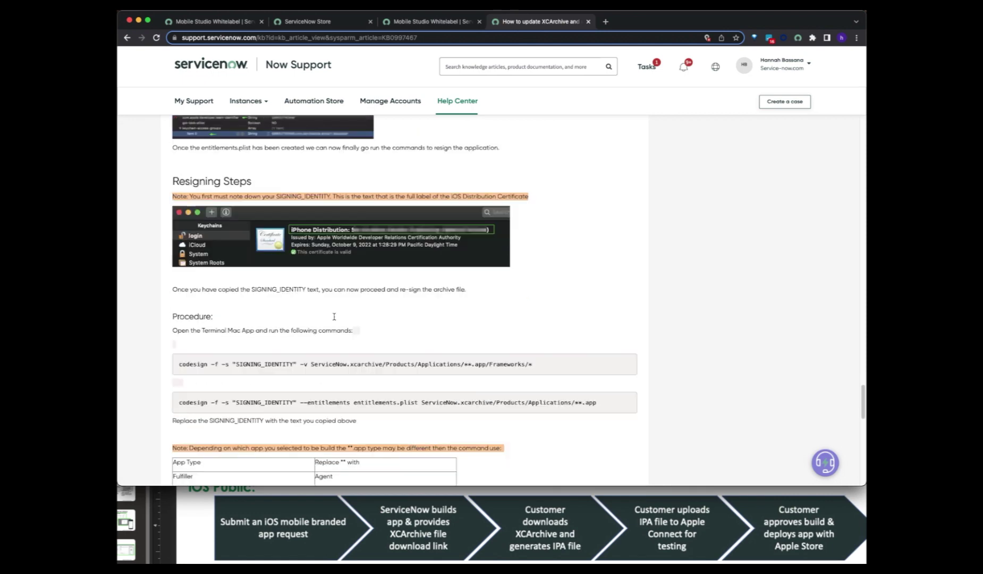
scroll(334, 317, "down", 9)
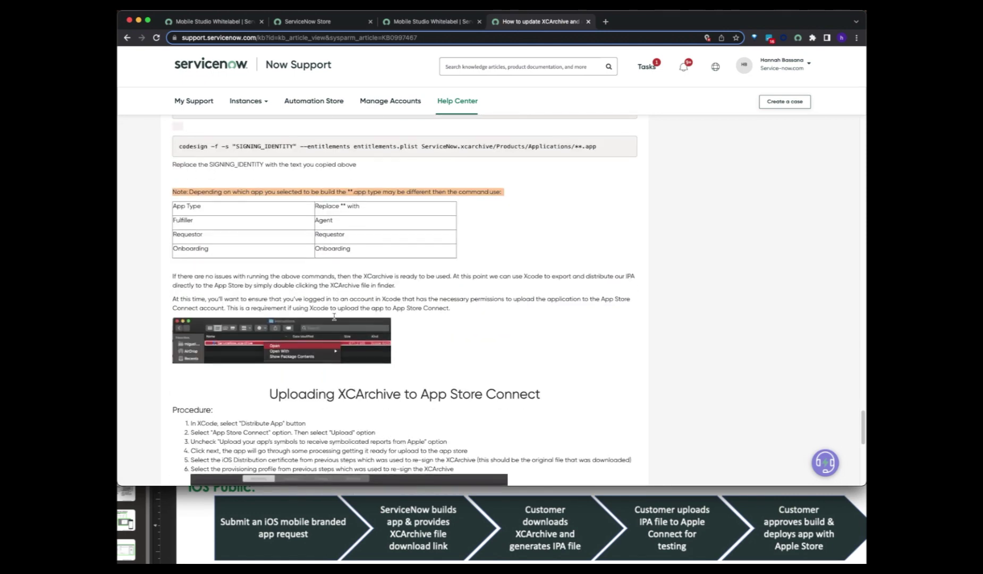
scroll(335, 317, "down", 7)
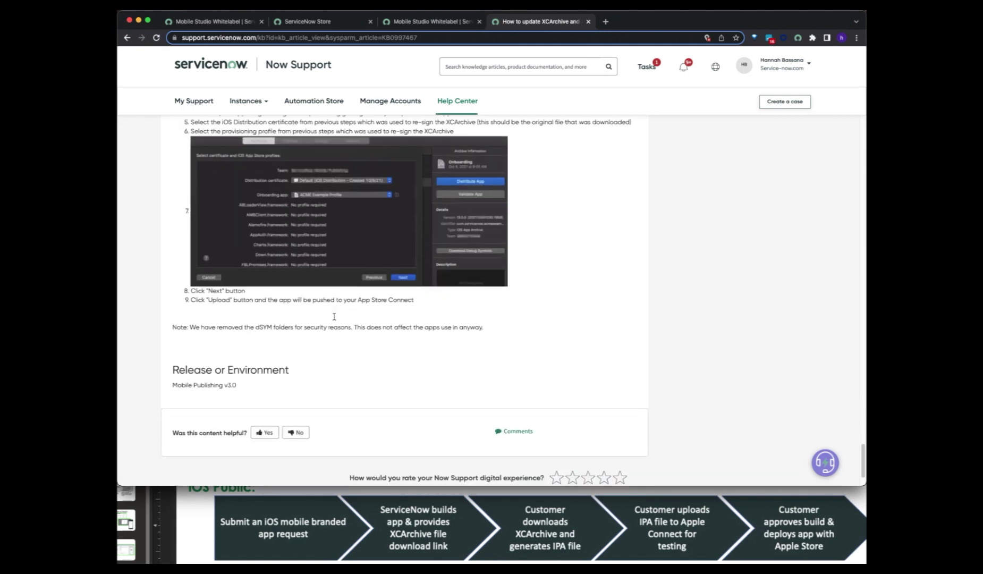
scroll(334, 317, "up", 5)
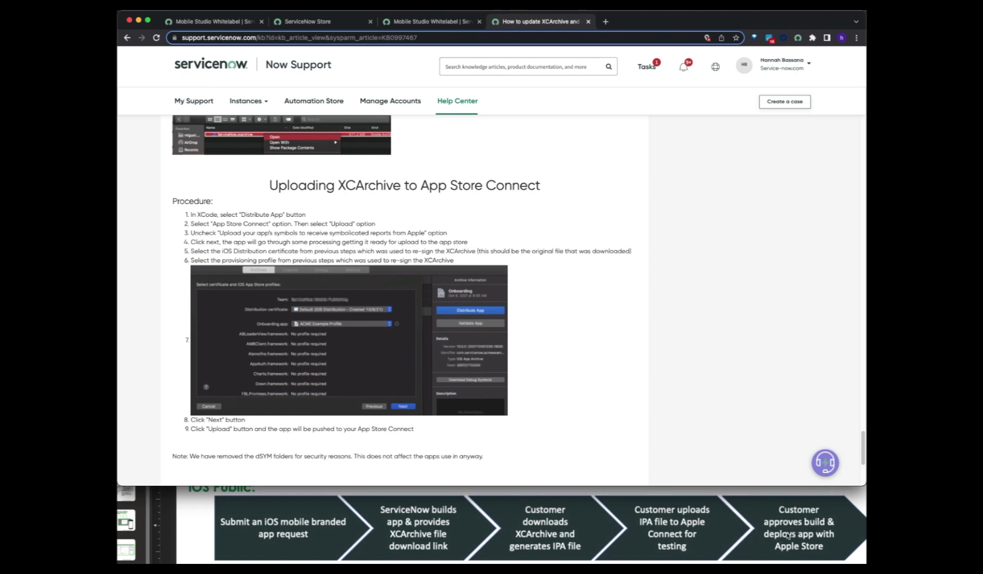
scroll(716, 463, "up", 1)
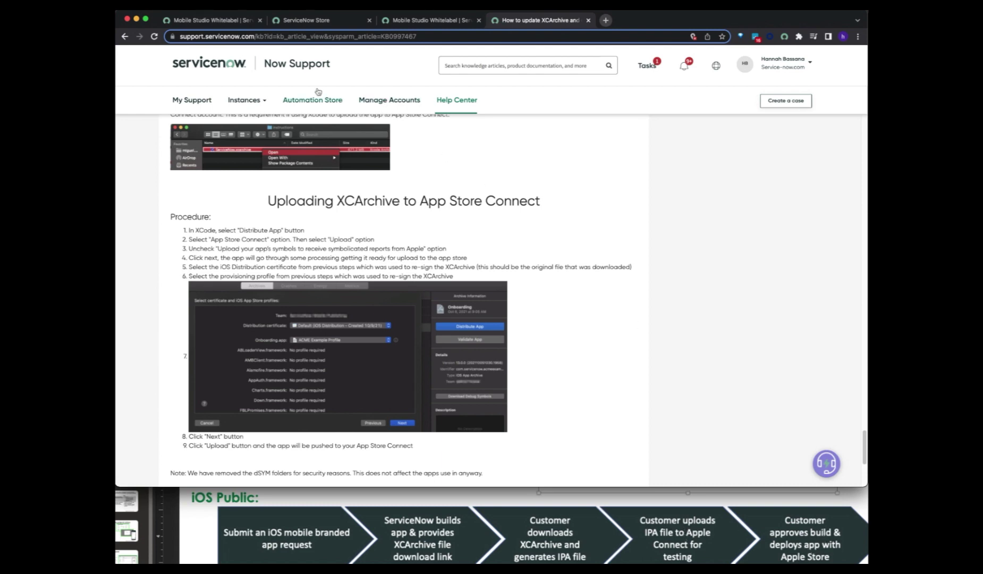
- Back on the Whitelabel build page, open the public build's 'follow these instructions' deployment link
left_click(239, 23)
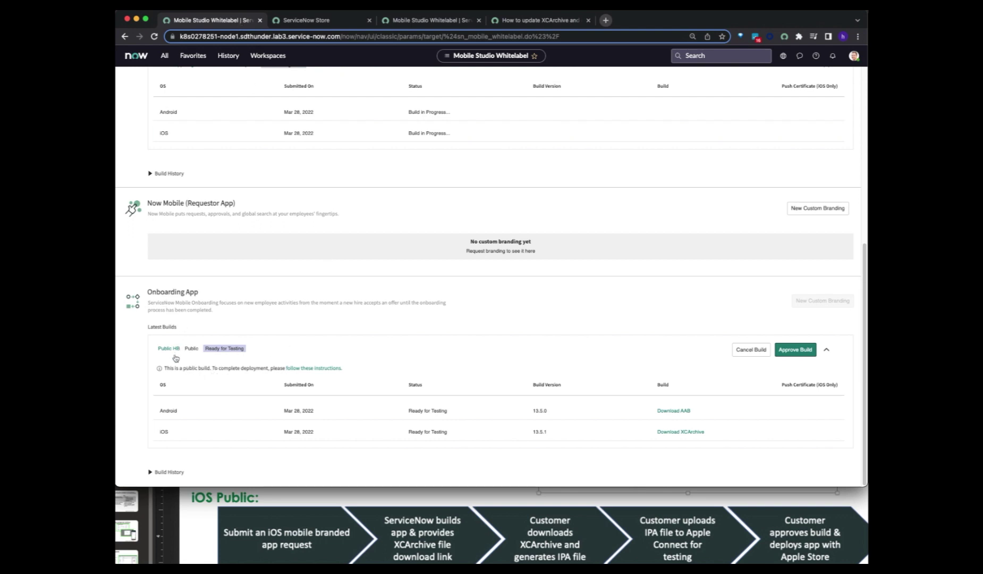
scroll(174, 357, "up", 3)
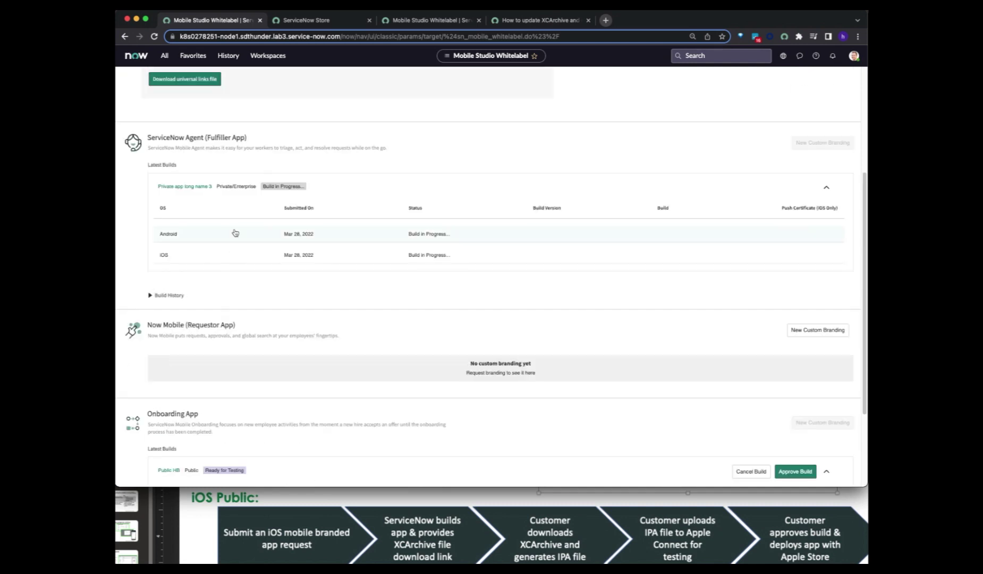
scroll(212, 382, "down", 3)
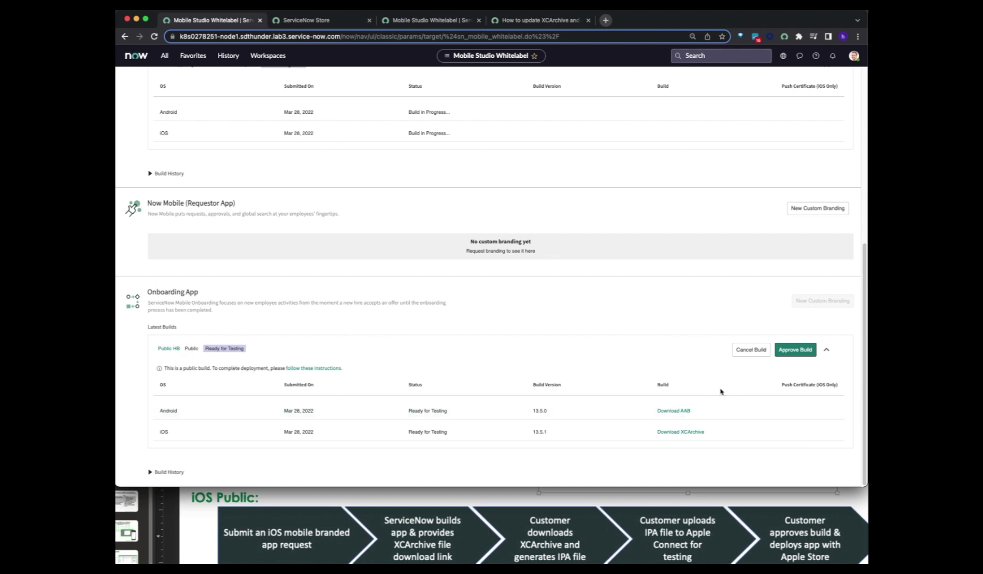
left_click(788, 350)
left_click_drag(190, 369, 269, 375)
left_click(274, 373)
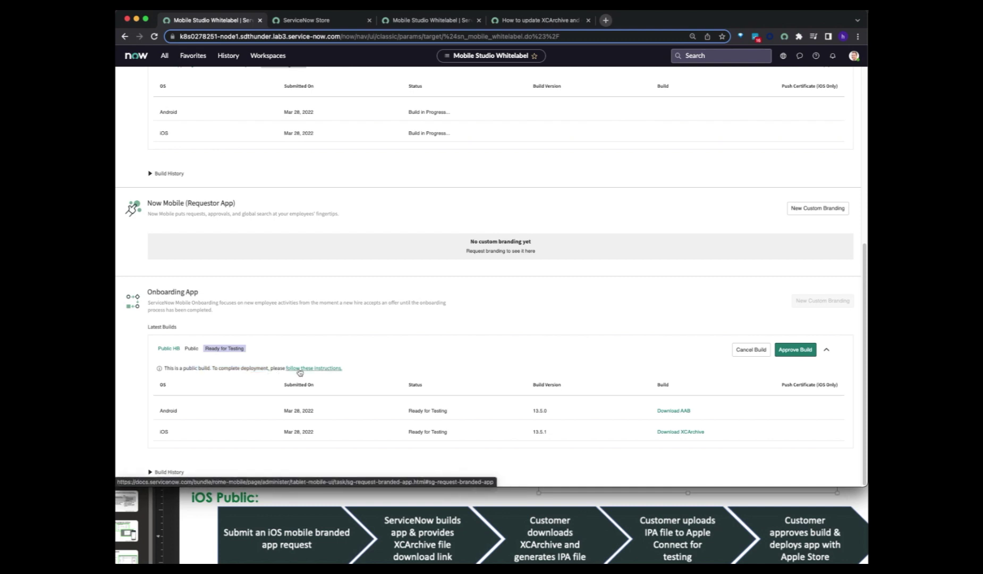
left_click(300, 373)
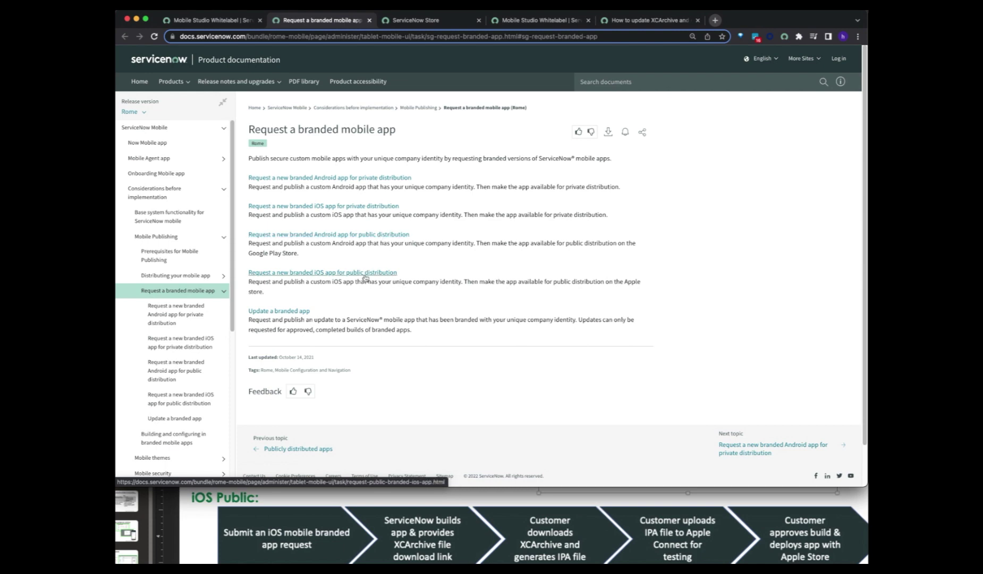
- Read the iOS public distribution article, marking the XCArchive re-signing and .ipa notes, then return
left_click(366, 273)
scroll(390, 275, "down", 5)
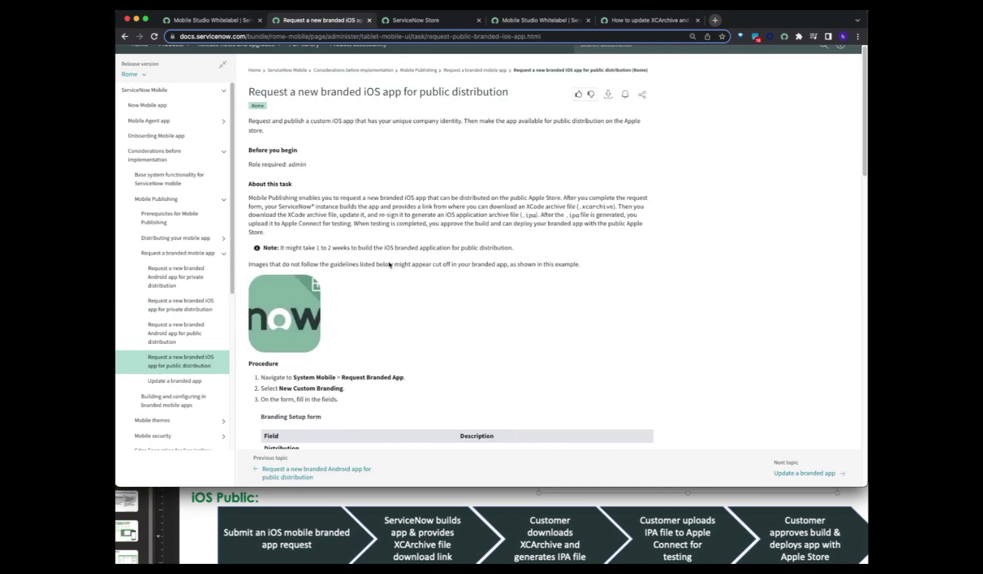
scroll(390, 274, "down", 10)
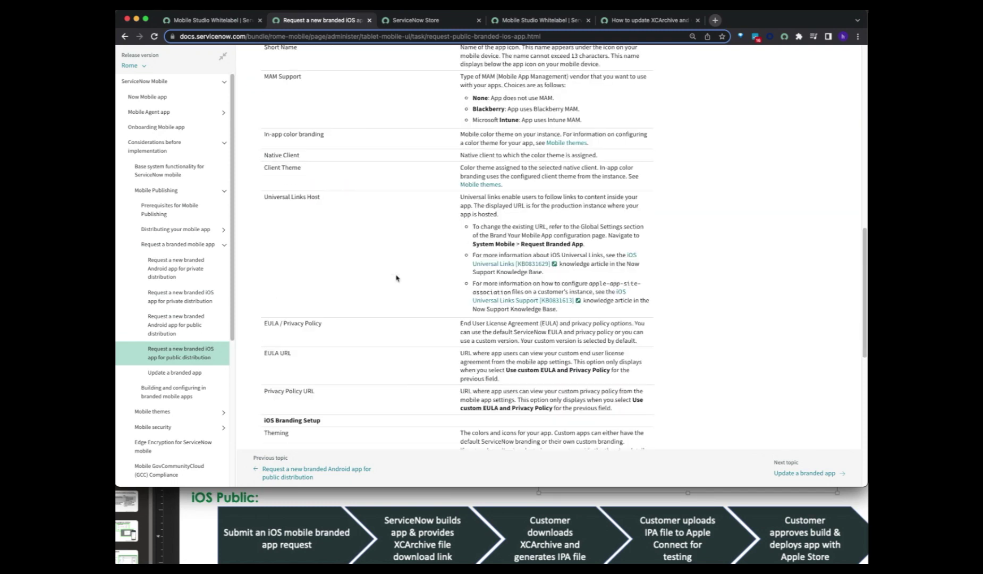
scroll(396, 277, "down", 10)
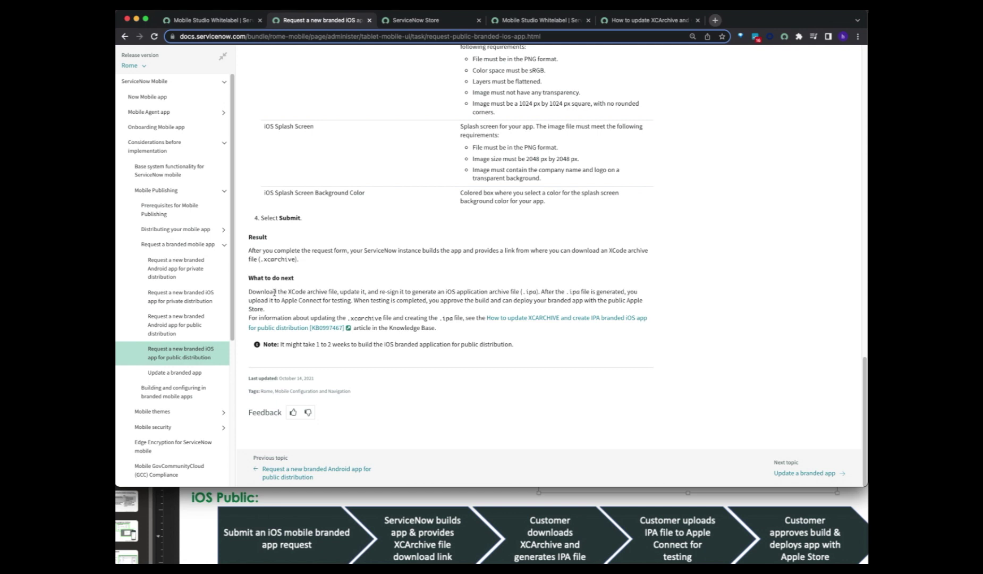
left_click_drag(260, 289, 520, 287)
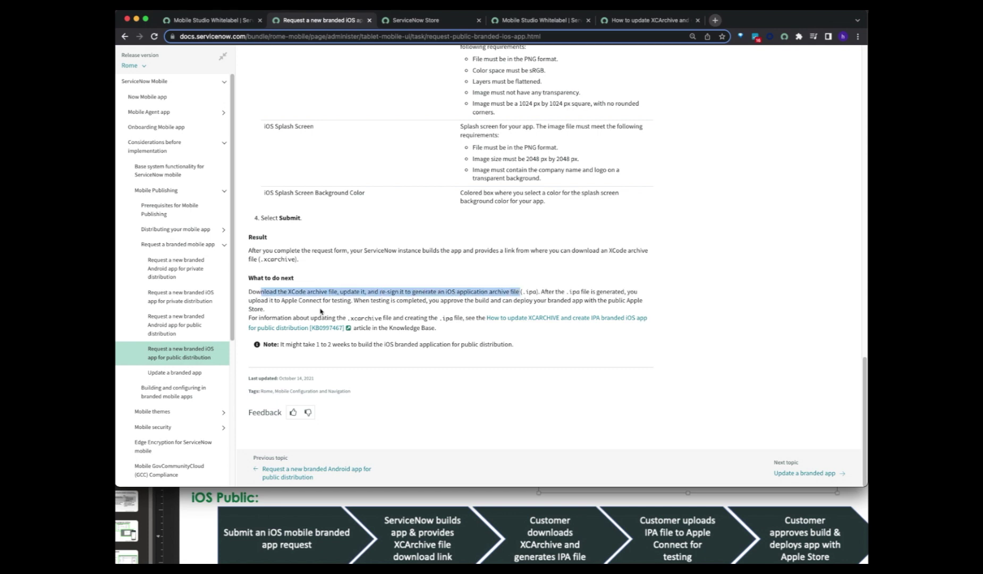
left_click_drag(404, 317, 455, 319)
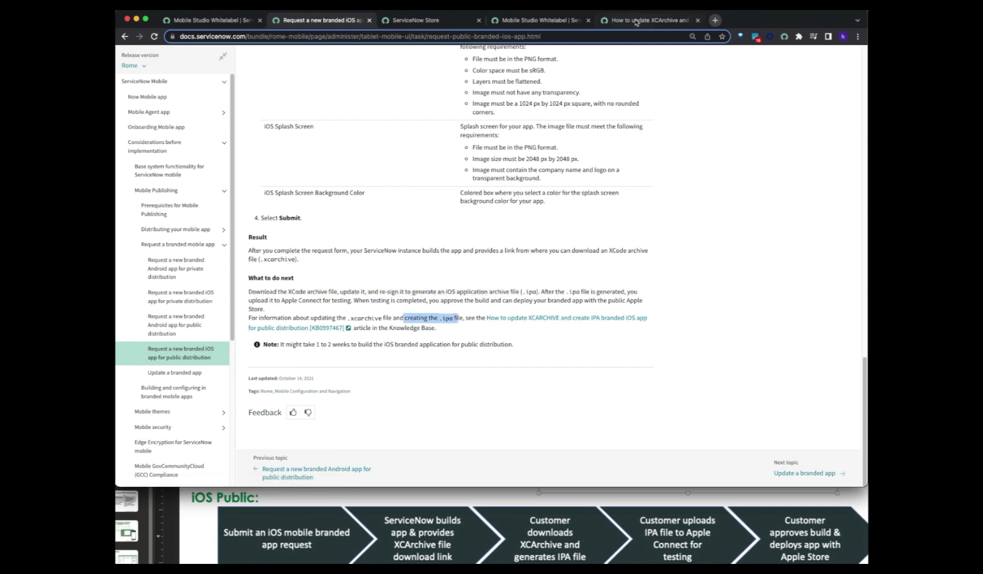
left_click(198, 21)
scroll(219, 379, "up", 2)
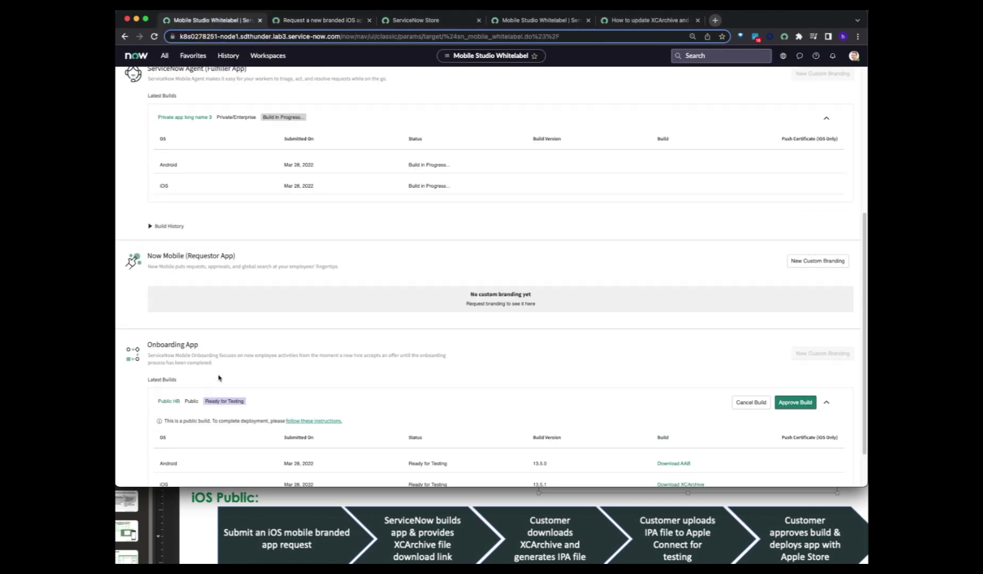
- Open the universal links 'Read configuration instructions' link under Global Settings
scroll(219, 379, "up", 5)
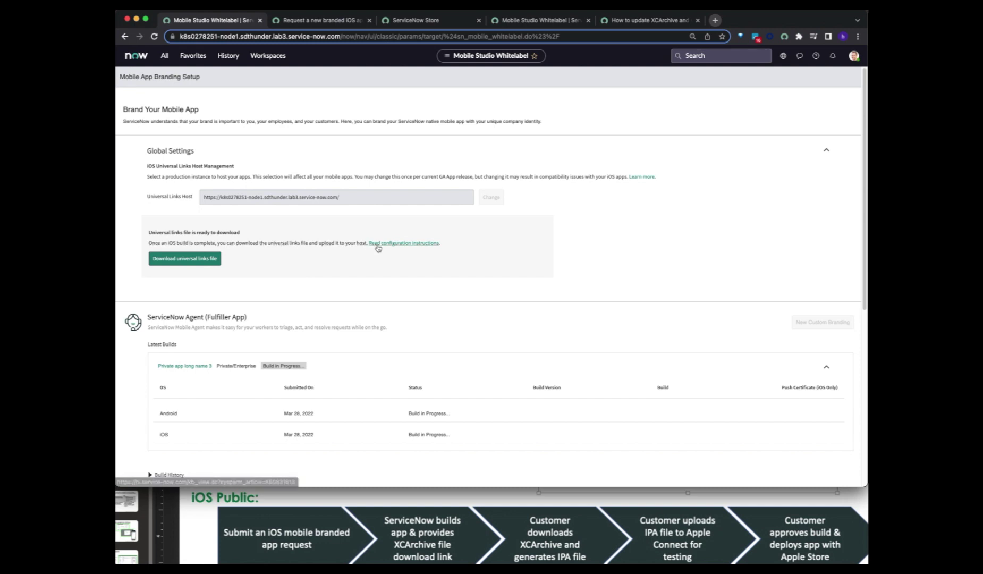
left_click_drag(356, 243, 364, 243)
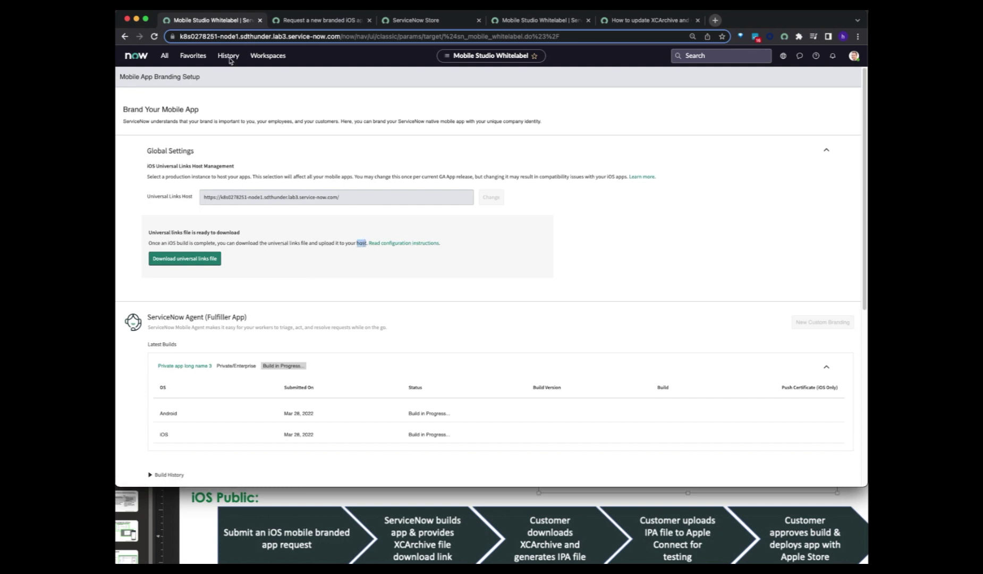
left_click(378, 243)
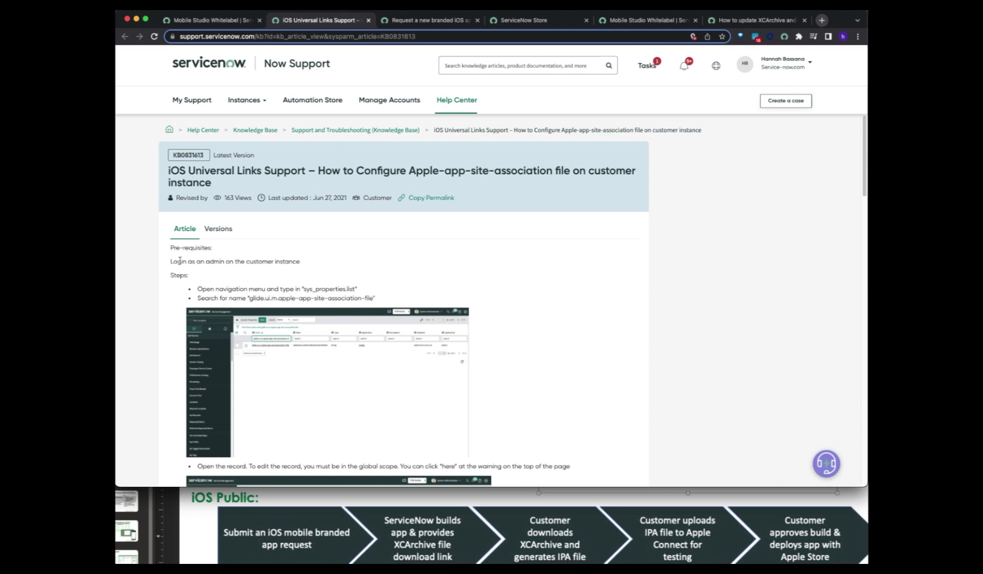
- Highlight the admin login prerequisite, then switch to the 'How to update XCArchive' article tab
left_click_drag(180, 261, 320, 263)
left_click(320, 263)
left_click(721, 20)
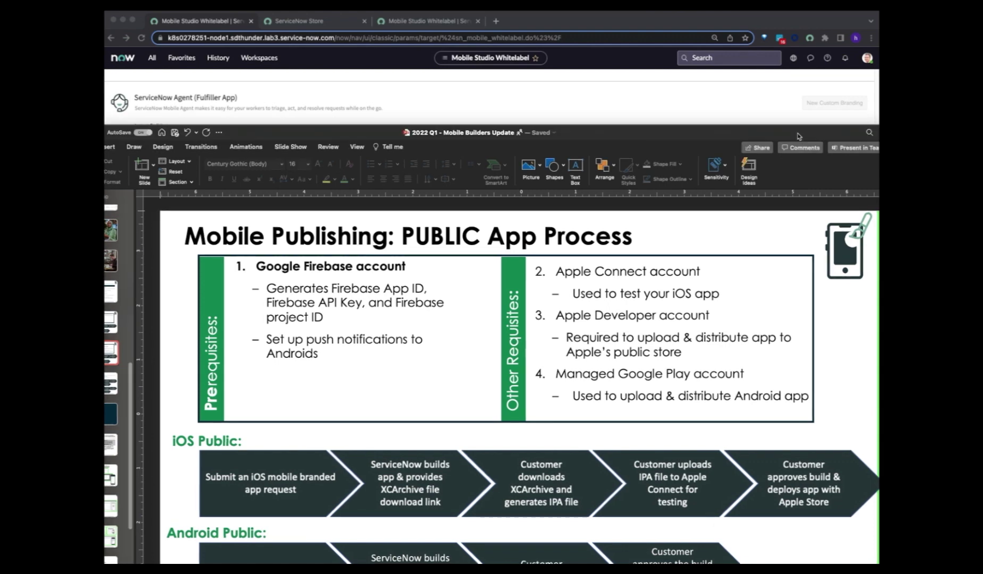
- Bring the PUBLIC App Process slide over the browser and select its Android Public flow
left_click_drag(802, 132, 775, 132)
left_click_drag(794, 137, 791, 92)
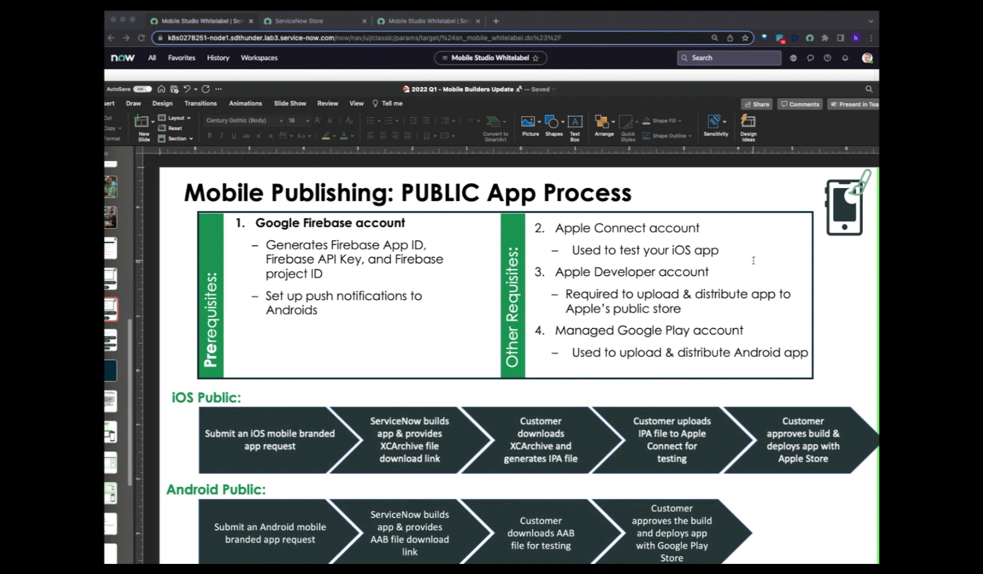
left_click(314, 528)
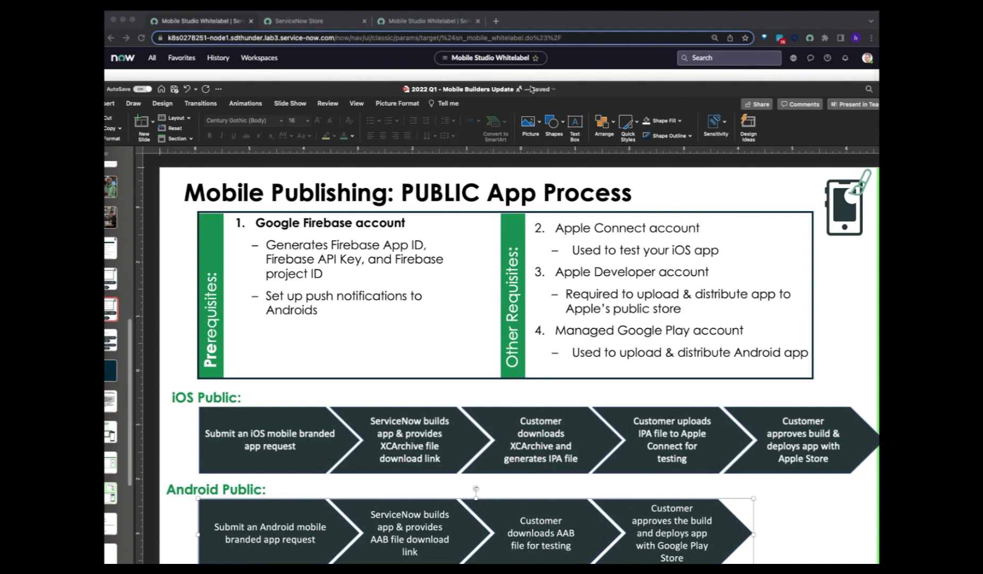
left_click_drag(572, 99, 105, 202)
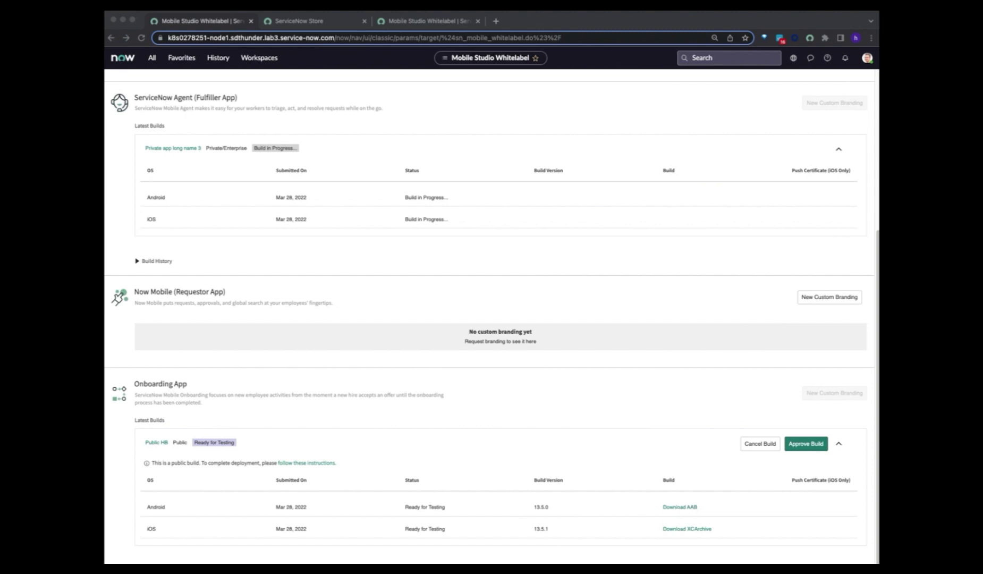
- Move the Downloads window listing public_hb.aab and public_hb.zip over the build page
left_click_drag(880, 537, 321, 522)
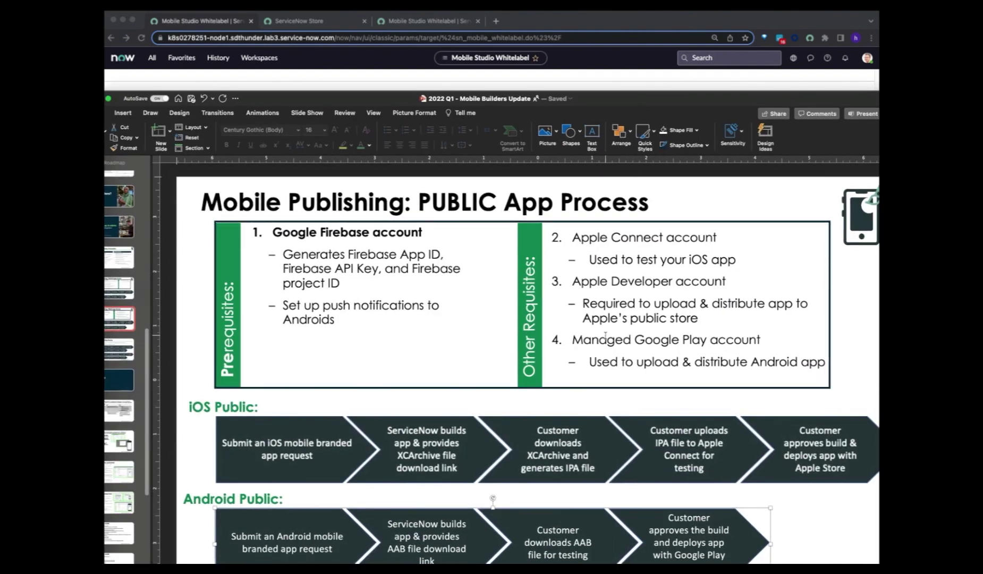
- Highlight the 'Managed Google Play account' requirement on the slide
triple_click(599, 339)
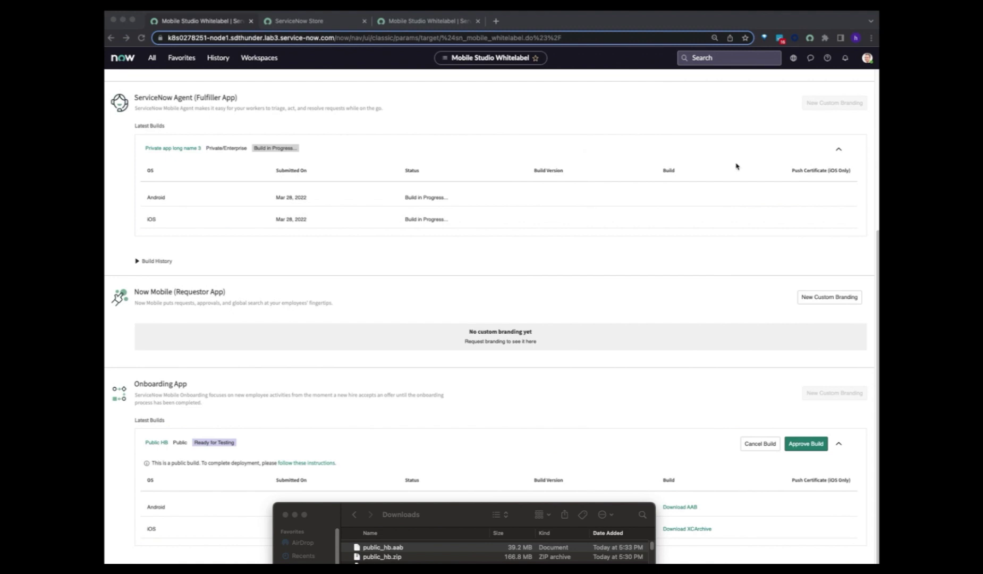
- Bring the Google Play Console All apps window forward and position it
key("super+Tab")
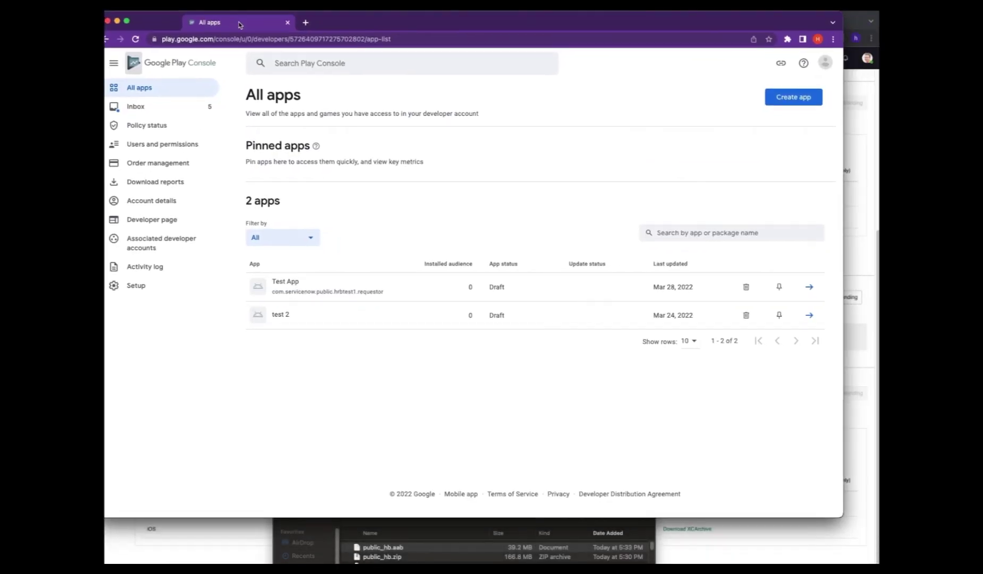
left_click_drag(239, 25, 261, 26)
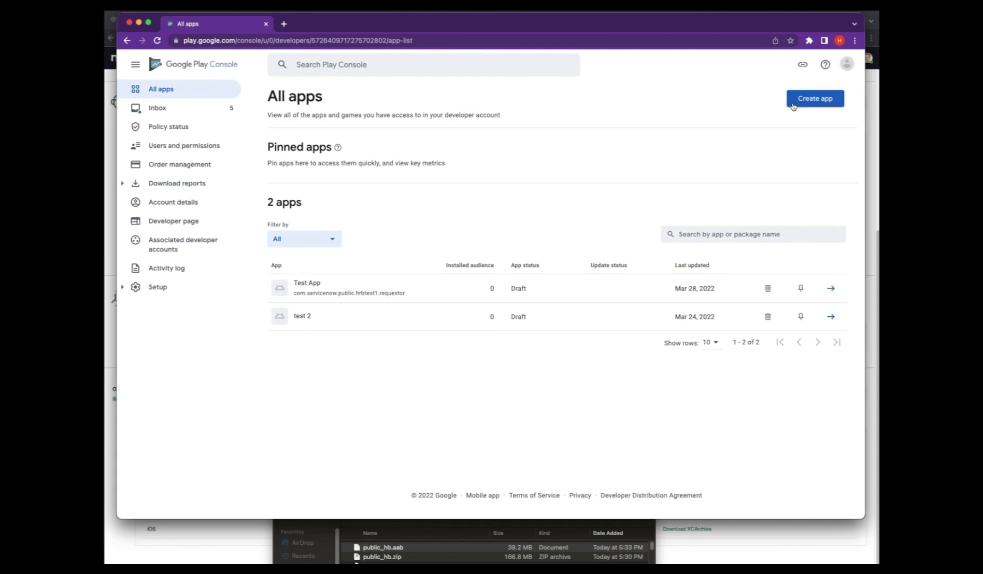
- Create the free app 'Public HB', accepting the Developer Program Policies and US export laws declarations
left_click(793, 105)
left_click(521, 153)
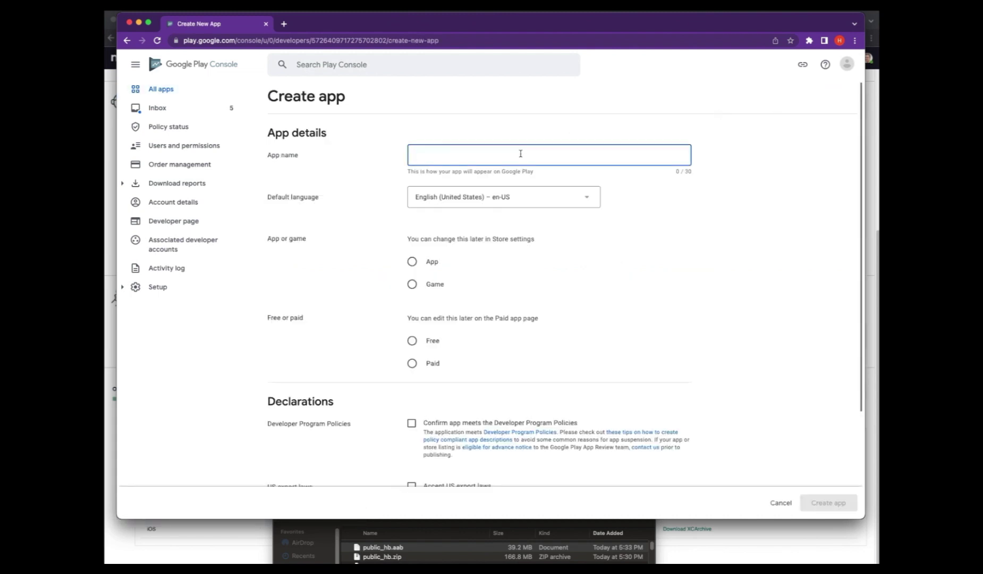
type("Publ")
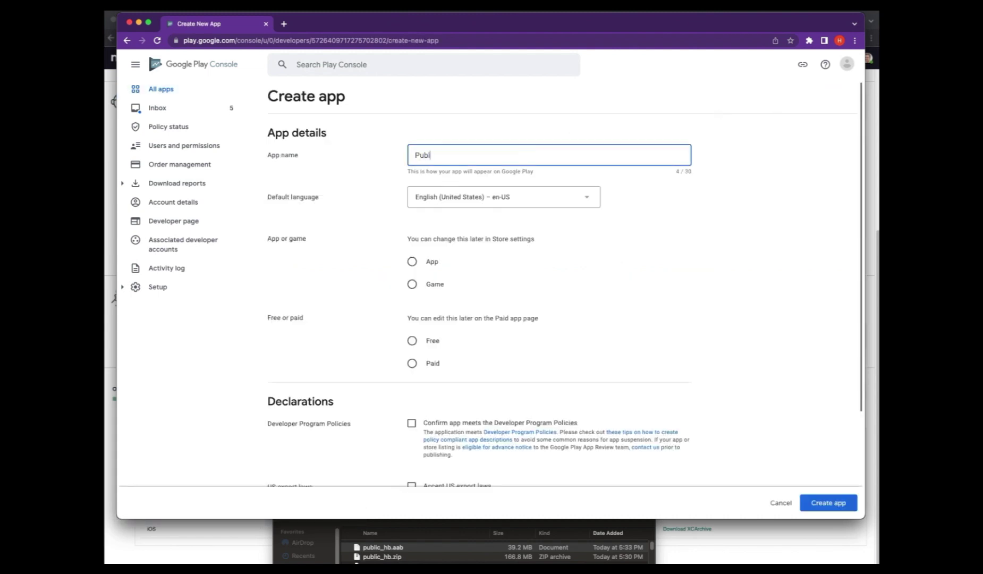
type("ic HB")
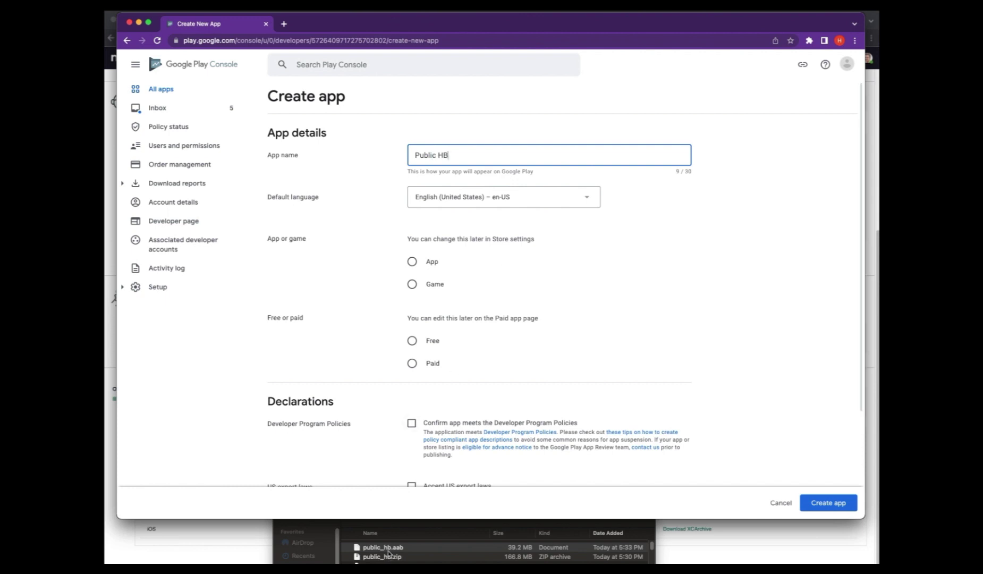
left_click(413, 269)
left_click(411, 350)
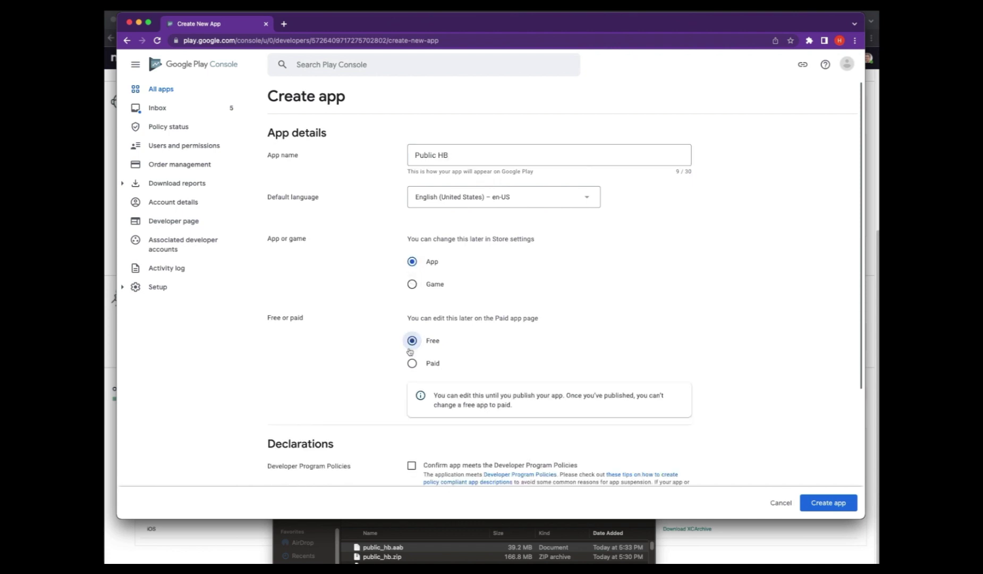
scroll(409, 351, "down", 5)
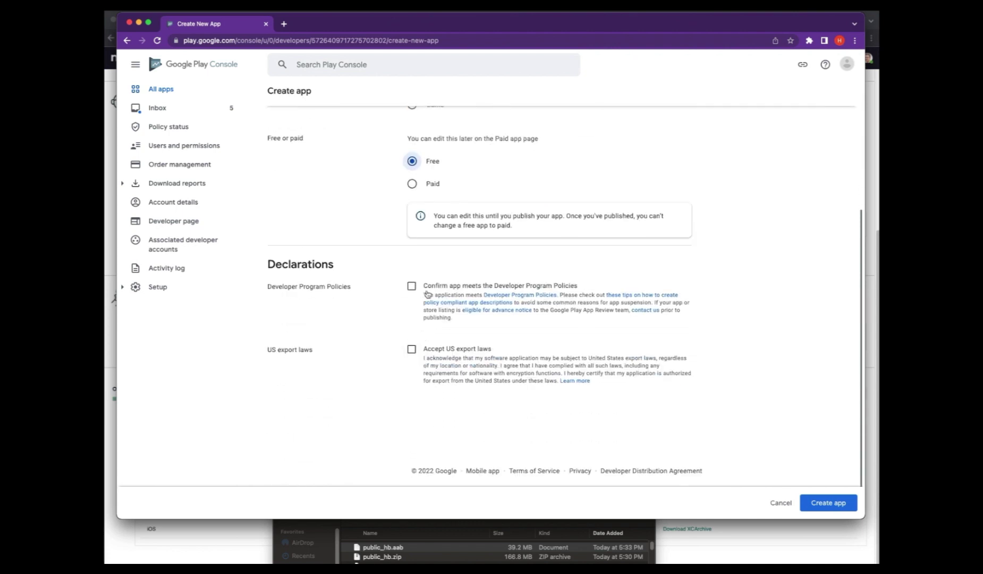
left_click(411, 286)
left_click(411, 350)
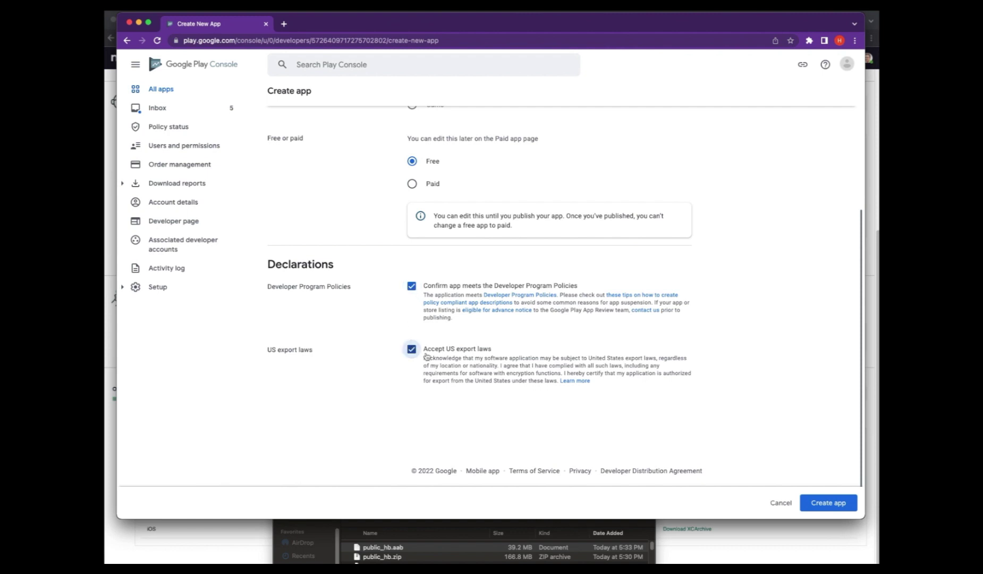
left_click(803, 505)
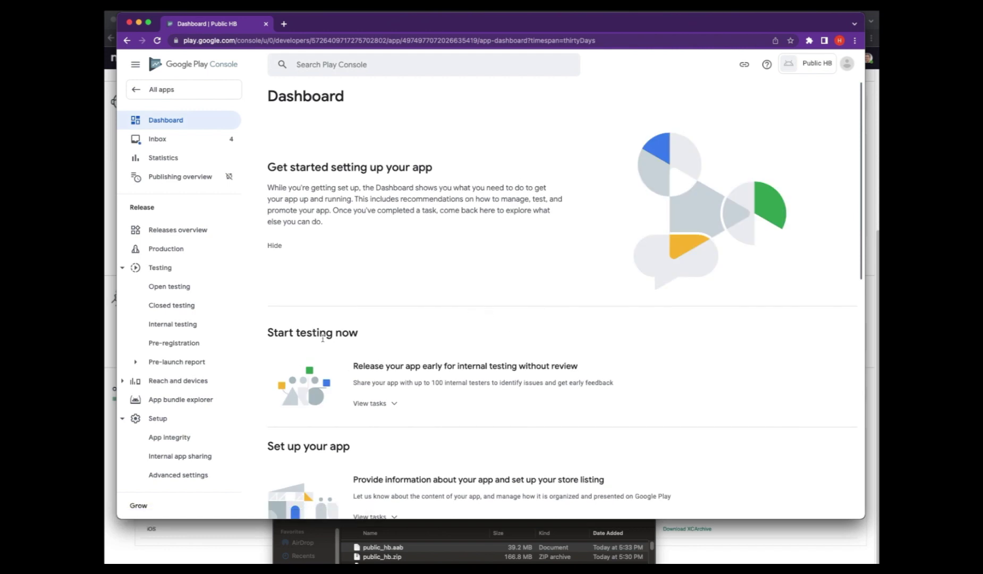
- Go to Public HB's Open testing page and start a new open testing release
left_click(172, 271)
left_click(172, 272)
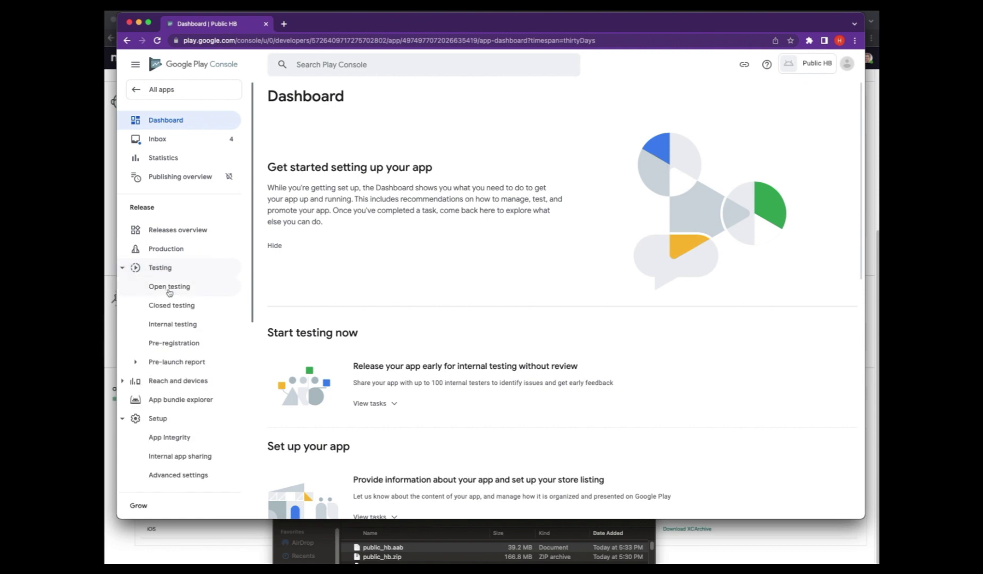
left_click(169, 289)
left_click(169, 305)
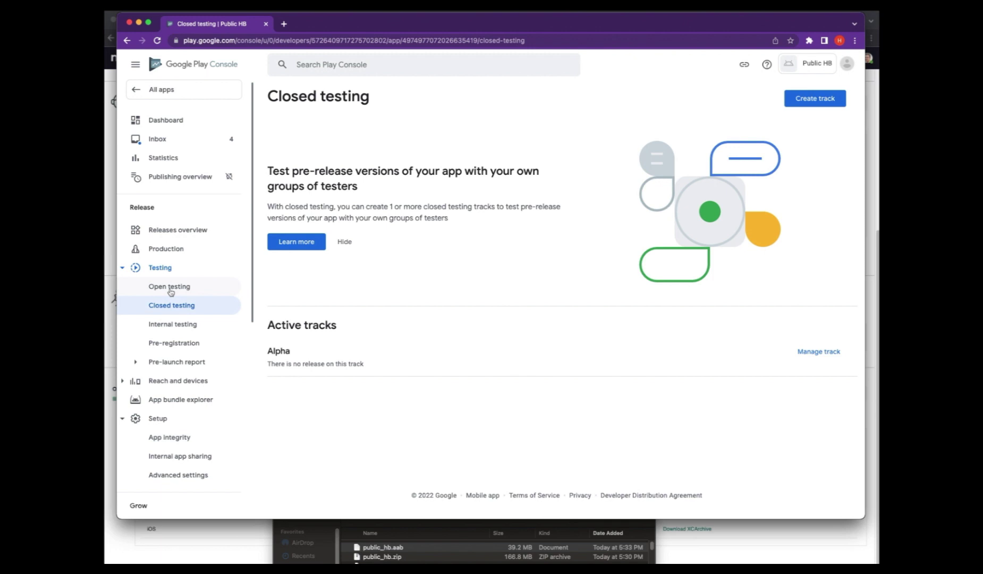
left_click(170, 288)
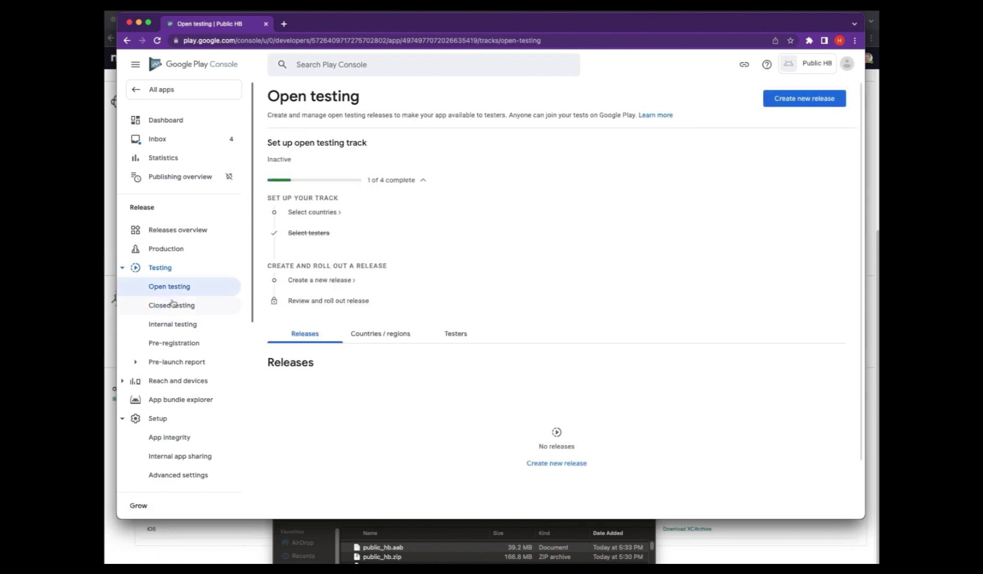
left_click(820, 104)
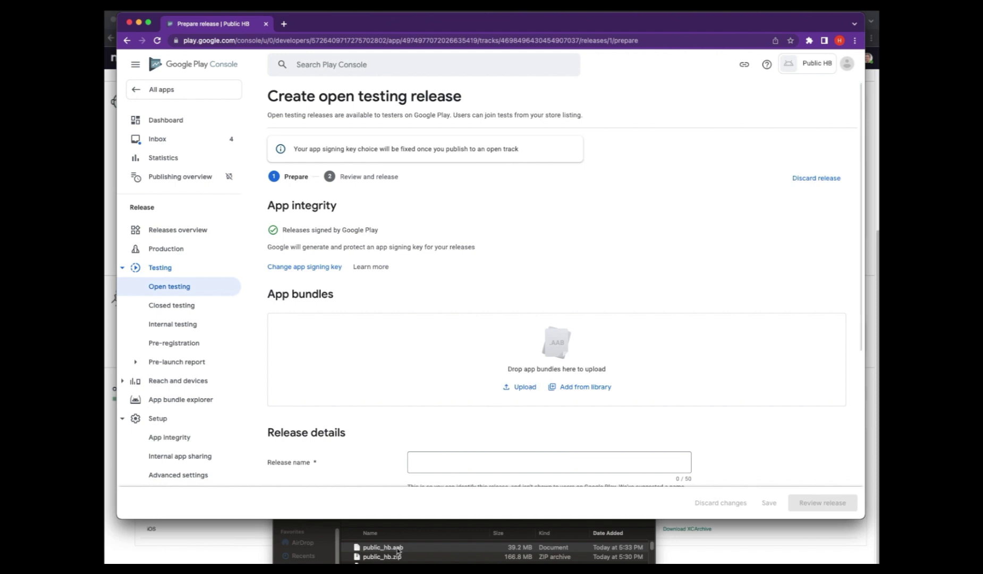
- Upload public_hb.aab as the release's app bundle (version 13.5.0), then return to the presentation
left_click_drag(398, 550, 449, 382)
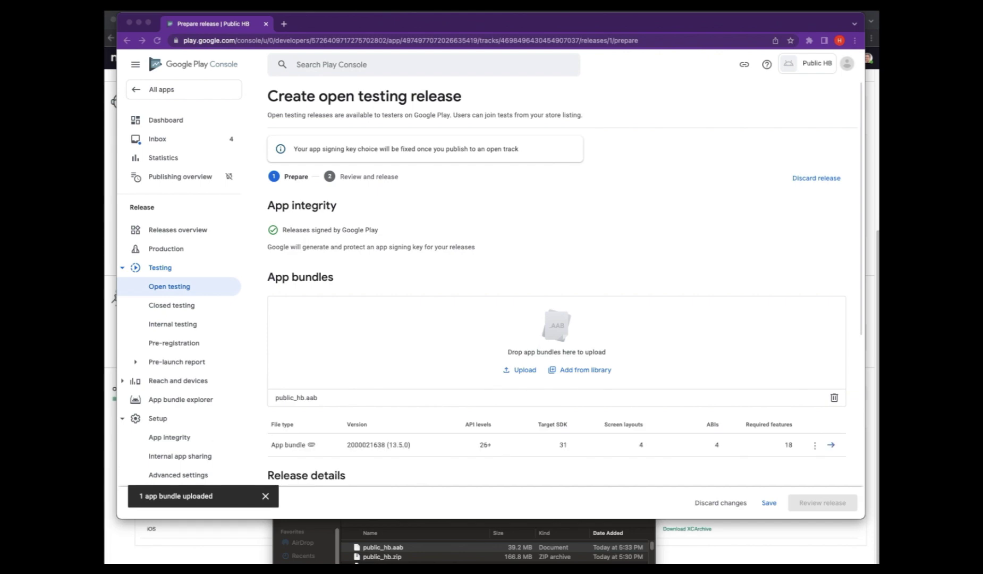
key("super+Tab")
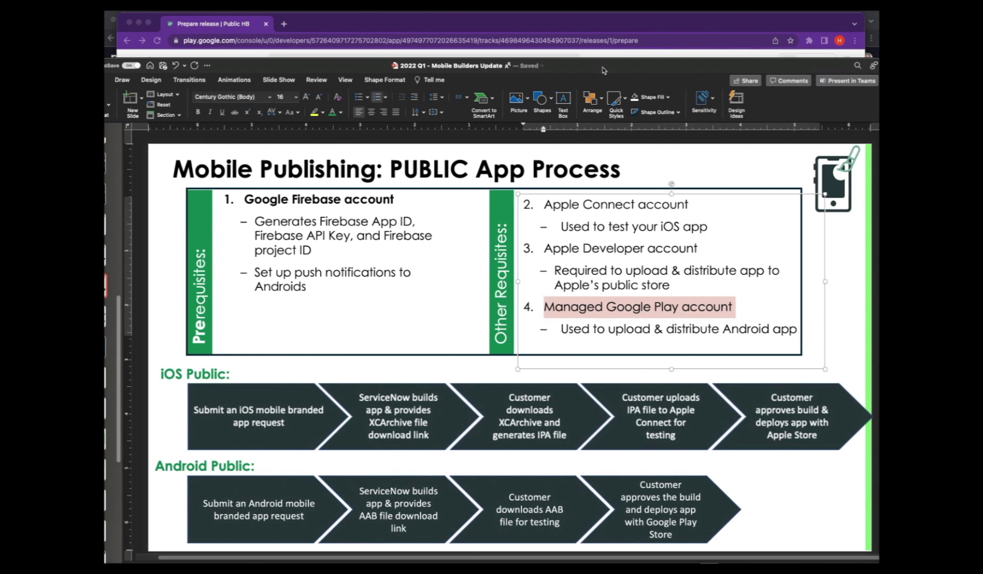
- Move from the PUBLIC to the PRIVATE App Process slide, briefly overlaying the Google Play AAB diagram
double_click(444, 163)
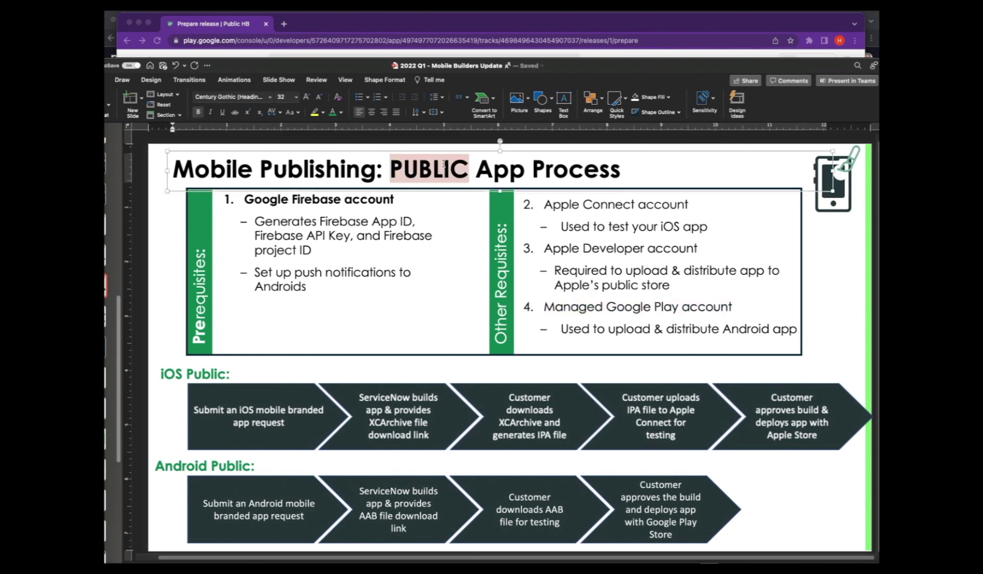
left_click(220, 475)
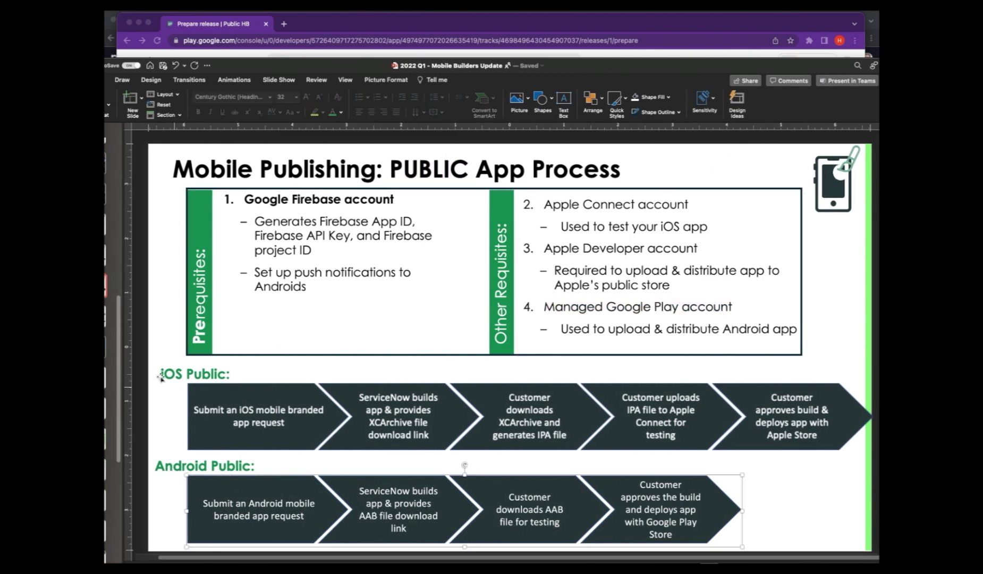
key("Page_Up")
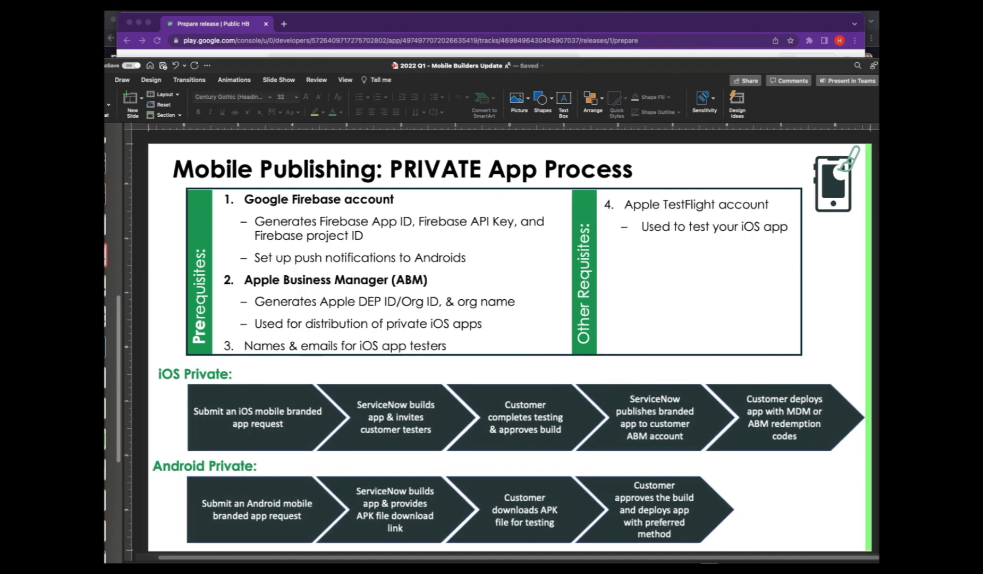
double_click(231, 466)
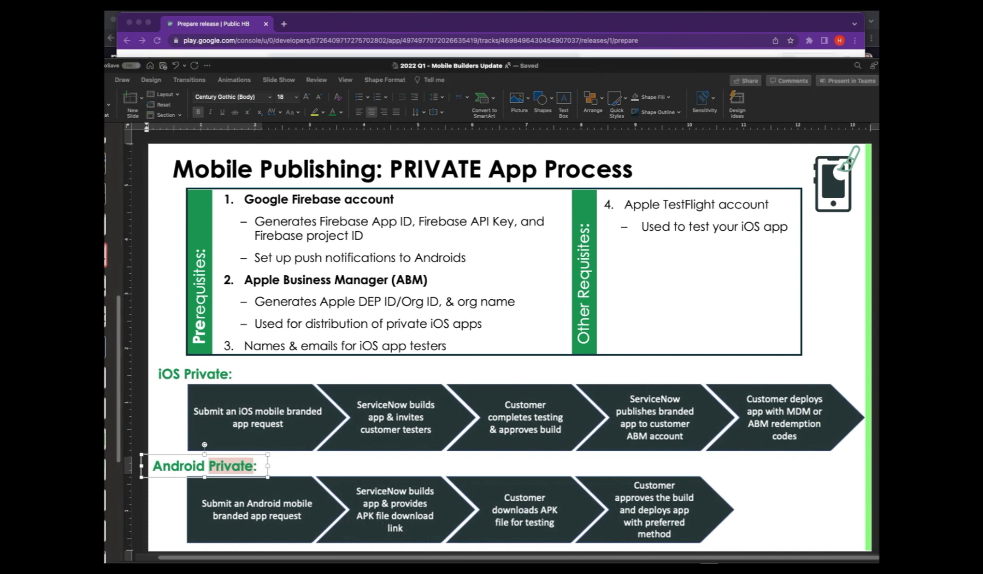
left_click_drag(880, 150, 495, 148)
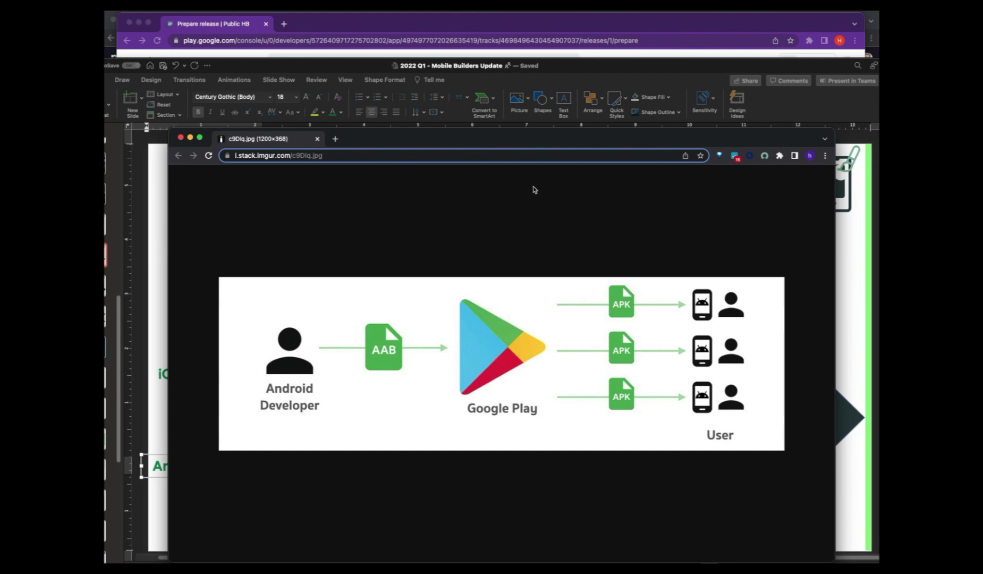
left_click_drag(414, 143, 982, 141)
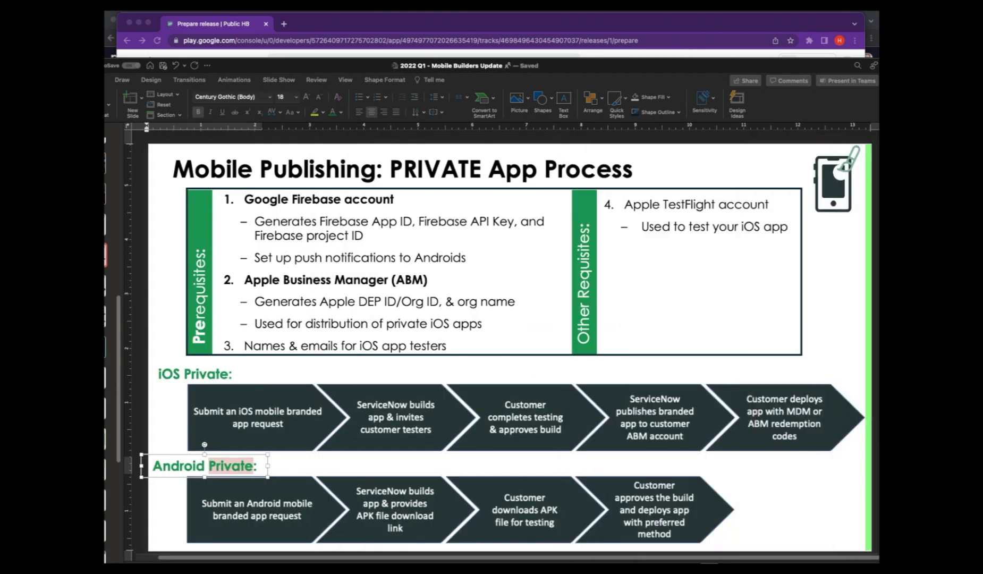
left_click(684, 55)
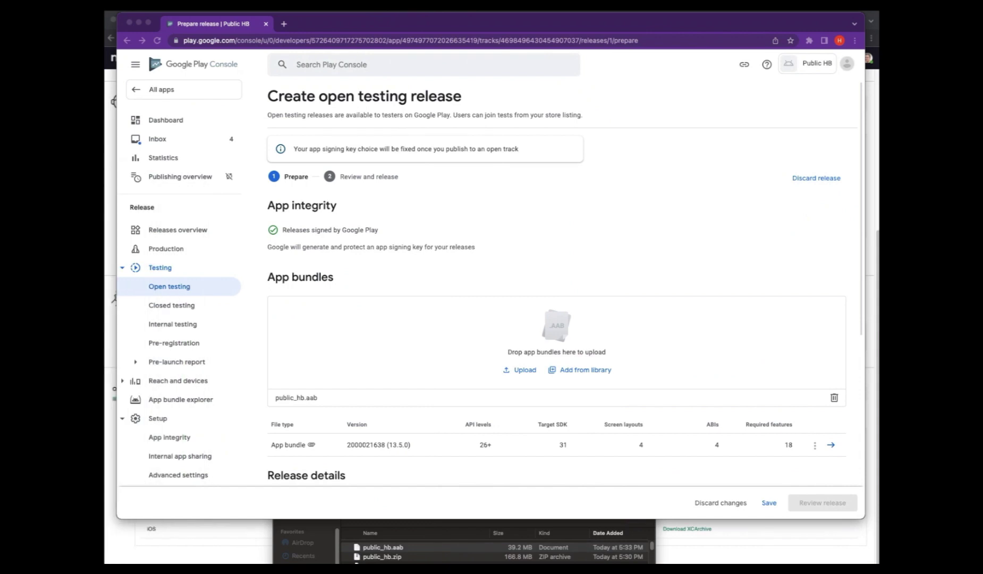
scroll(566, 351, "down", 5)
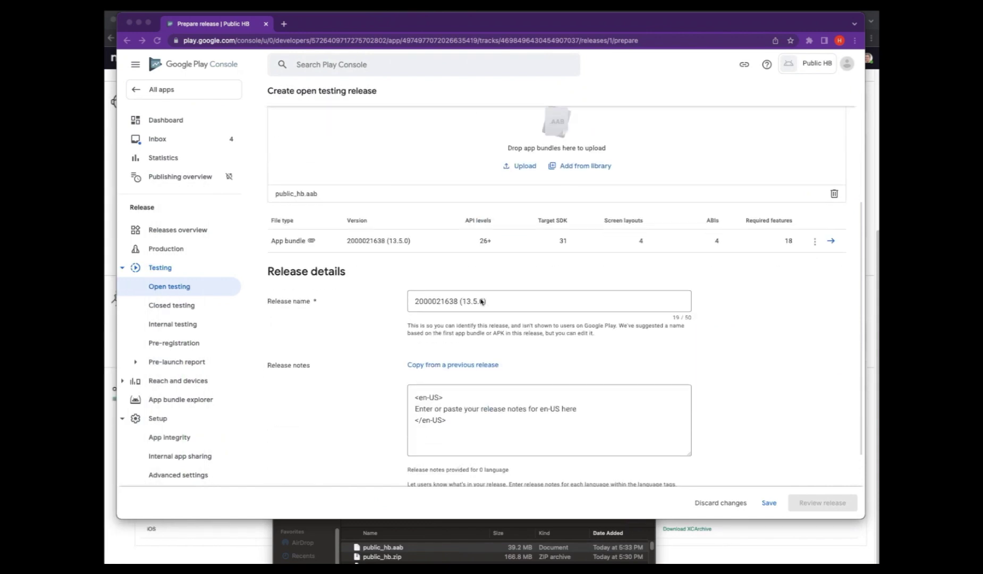
left_click(502, 332)
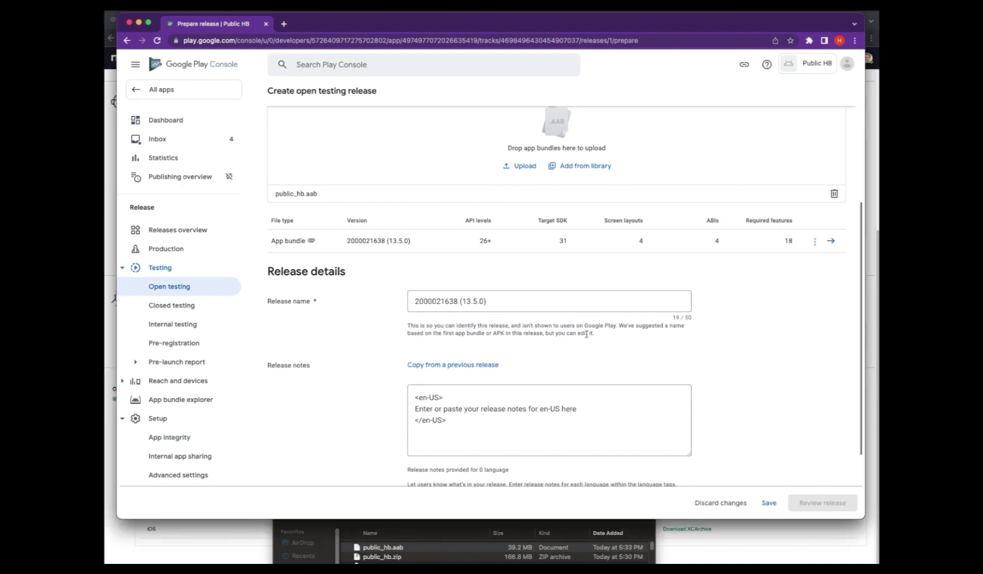
scroll(582, 335, "down", 3)
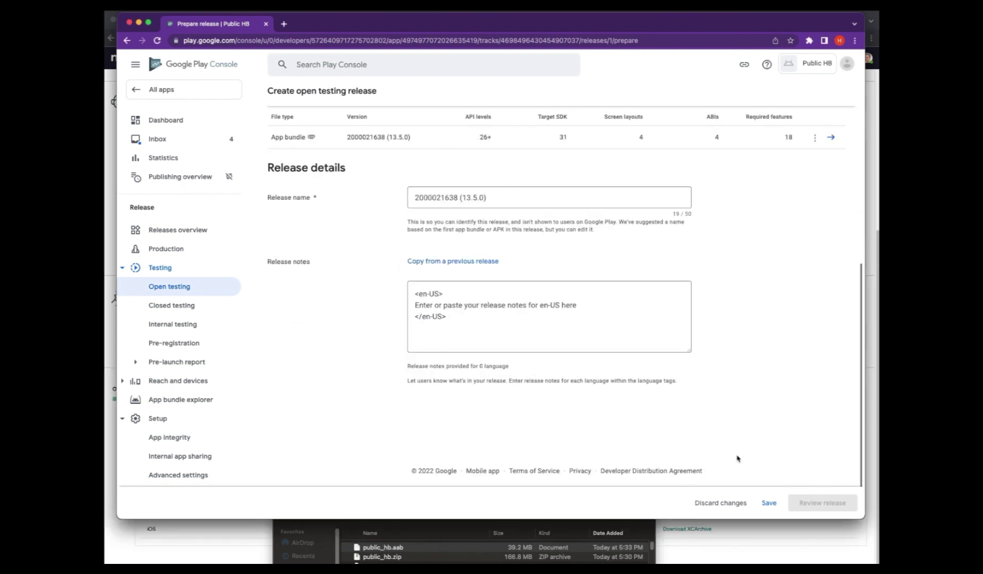
left_click(779, 505)
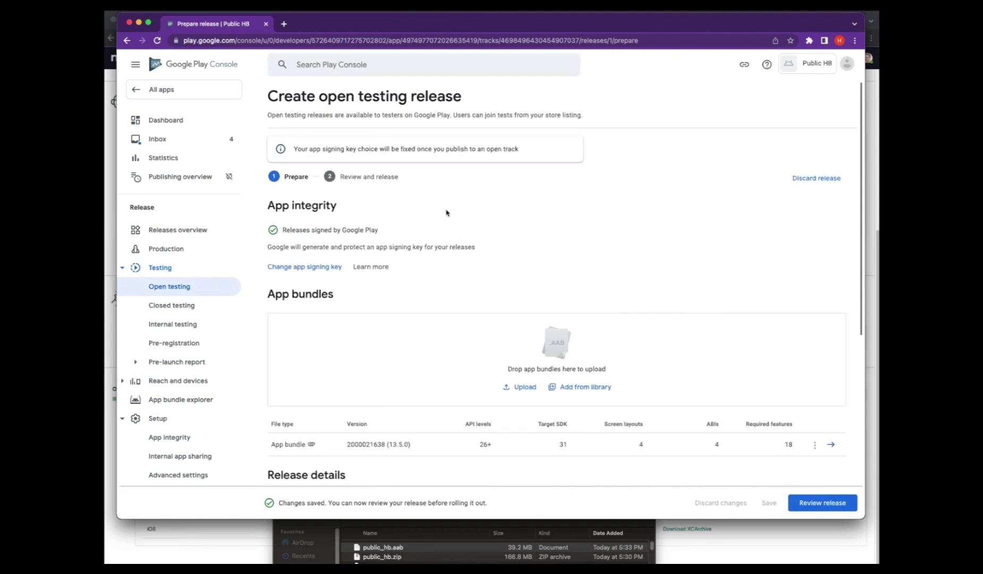
scroll(432, 244, "down", 1)
scroll(433, 250, "down", 7)
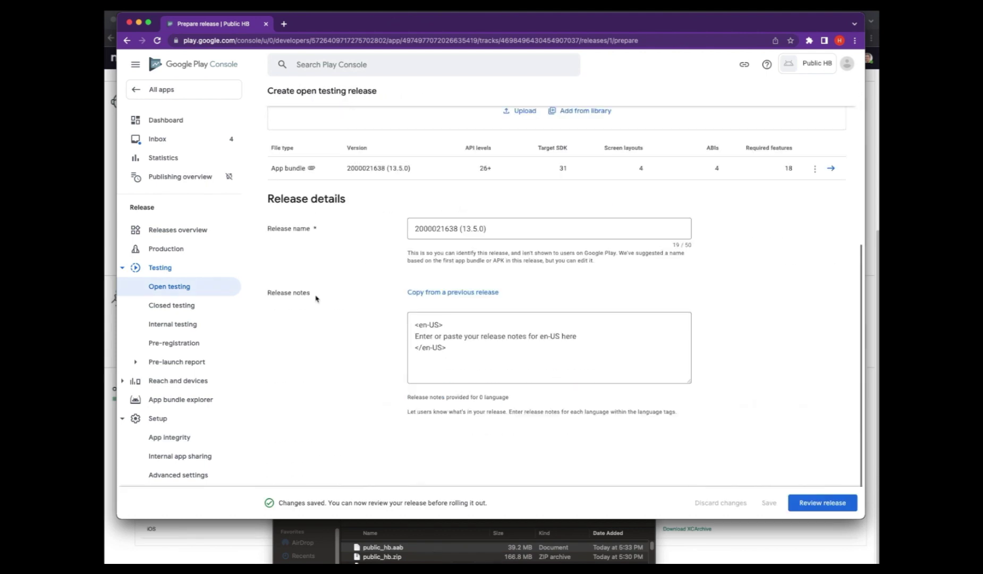
left_click(162, 90)
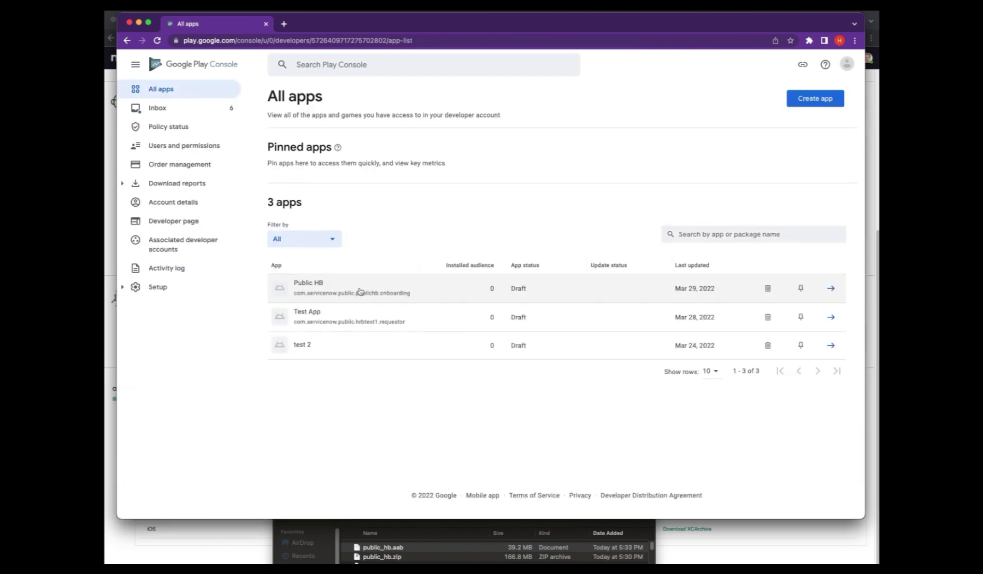
- Open the Public HB dashboard and review its internal testing tasks and Select testers page
left_click(360, 291)
scroll(392, 299, "down", 1)
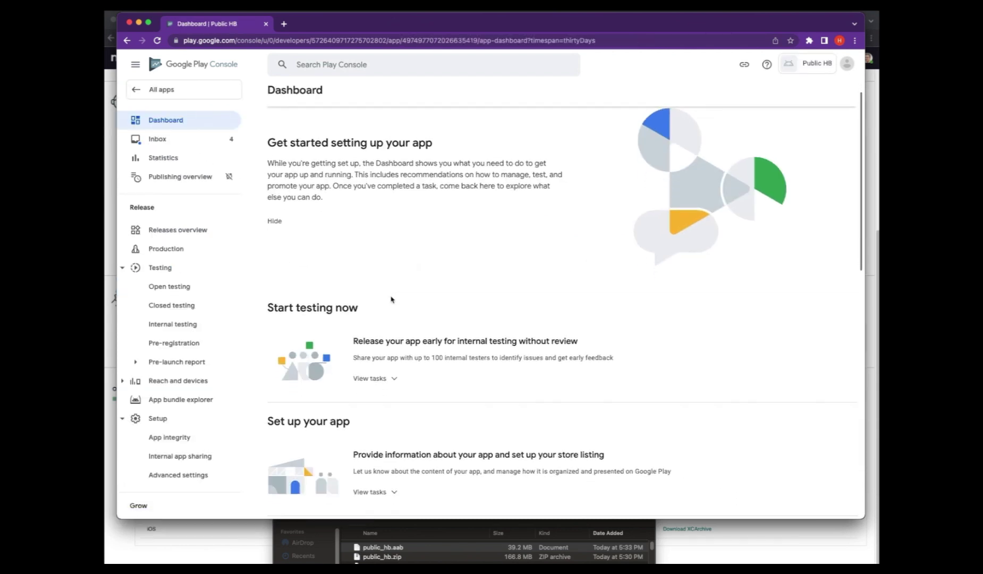
left_click(378, 377)
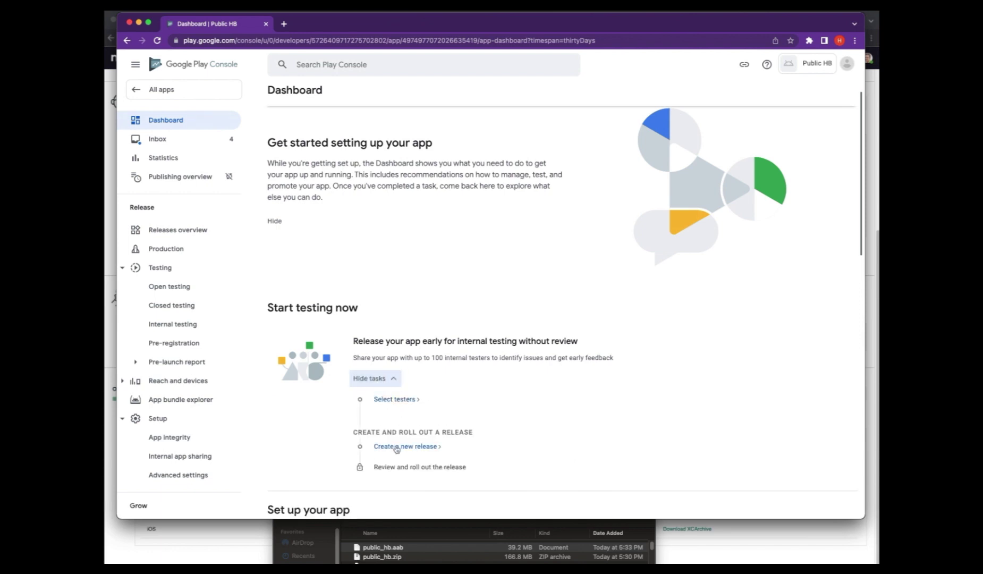
scroll(396, 450, "down", 3)
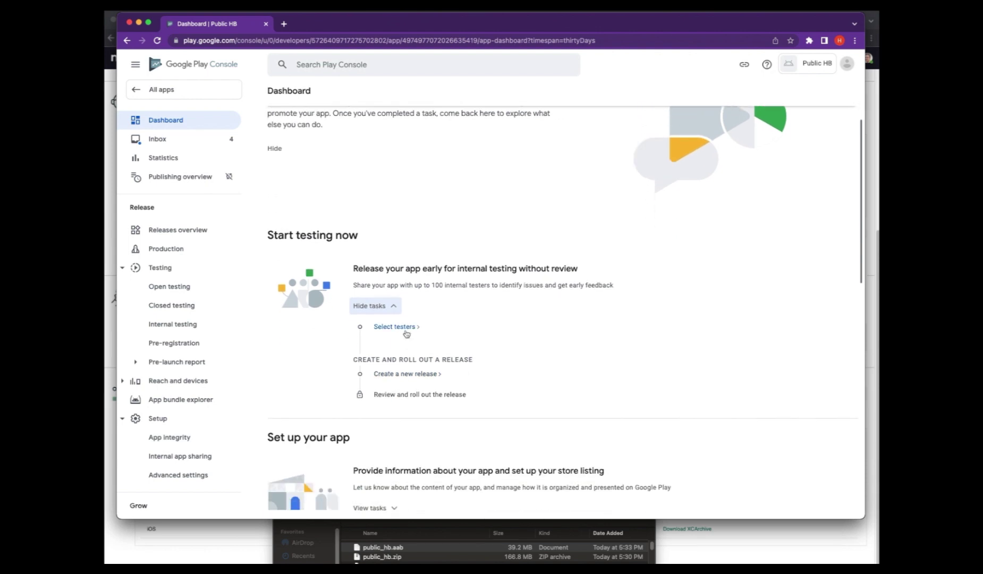
left_click(406, 330)
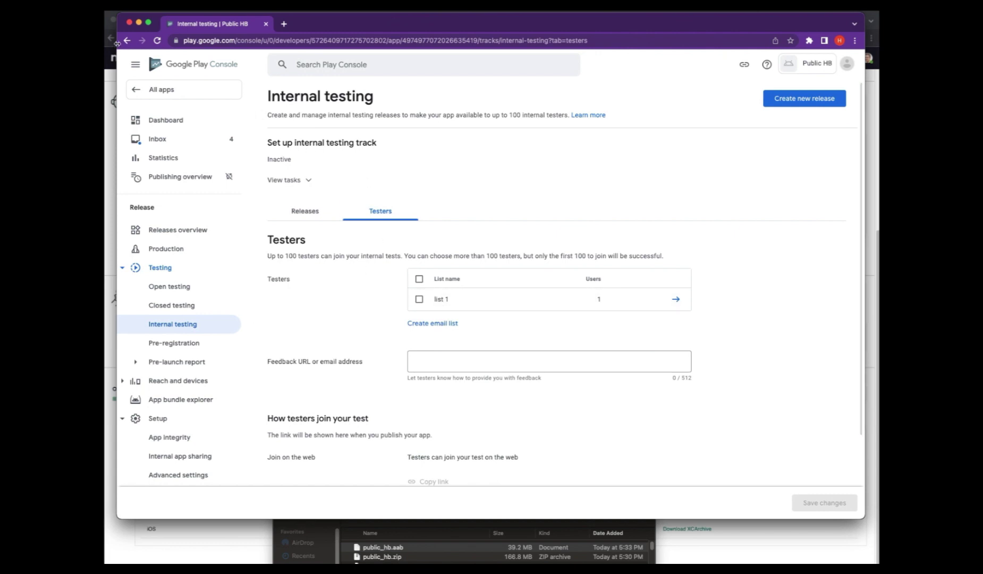
left_click(127, 41)
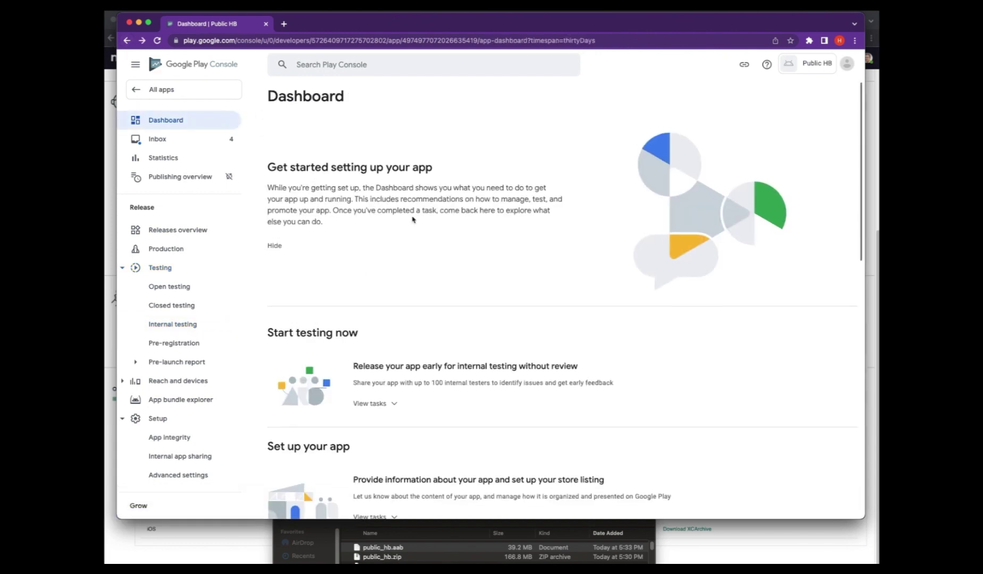
- Review the initial setup tasks note and expand the closed testing task list
scroll(414, 220, "down", 3)
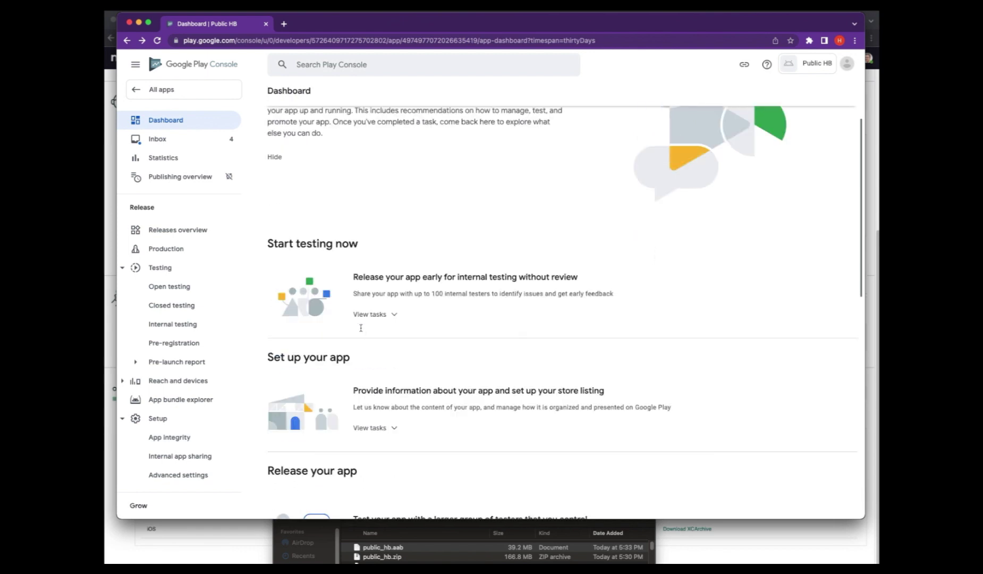
scroll(361, 328, "down", 1)
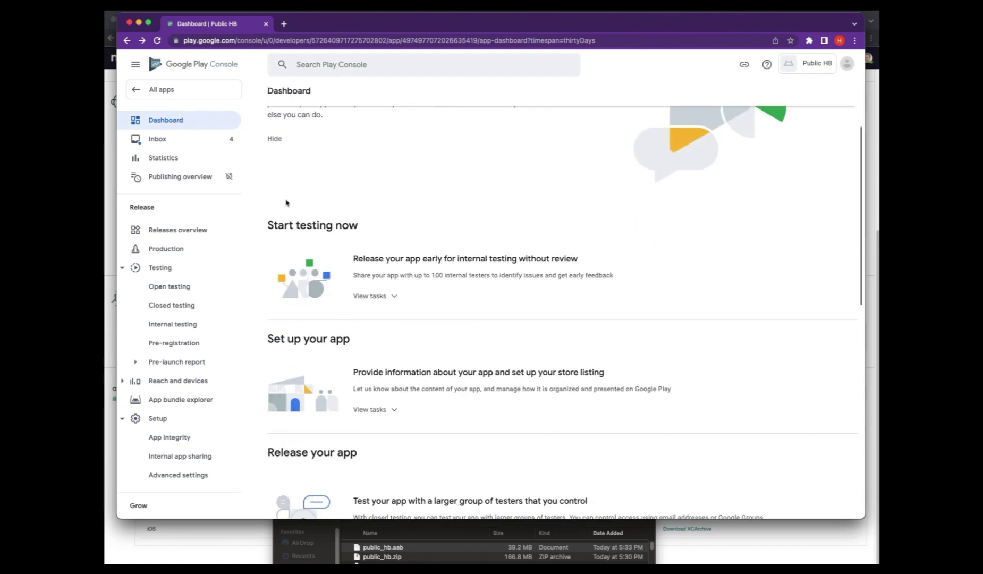
scroll(356, 340, "down", 3)
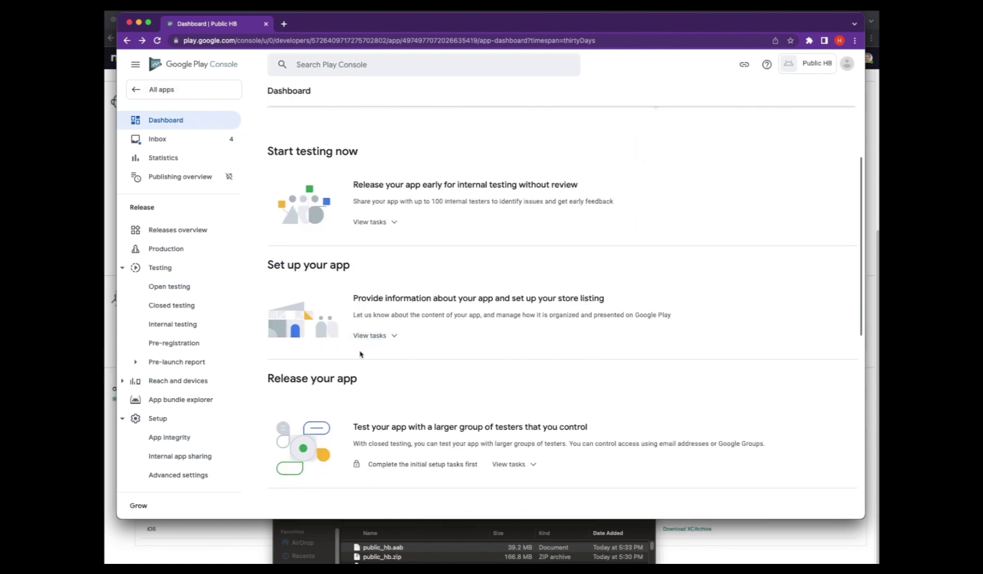
scroll(360, 354, "down", 1)
left_click_drag(308, 363, 381, 364)
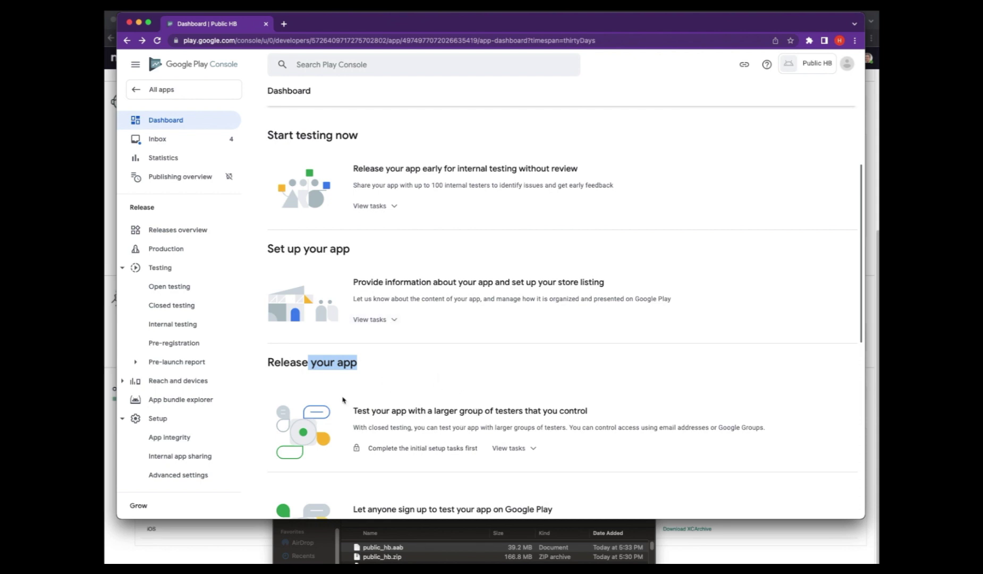
left_click_drag(382, 449, 480, 453)
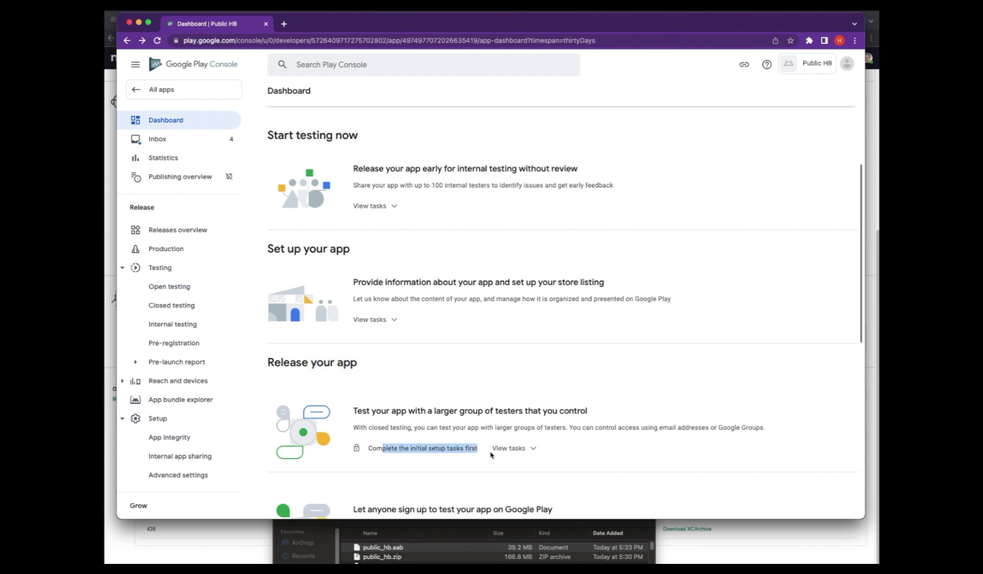
left_click(492, 454)
scroll(490, 460, "down", 2)
scroll(489, 460, "down", 3)
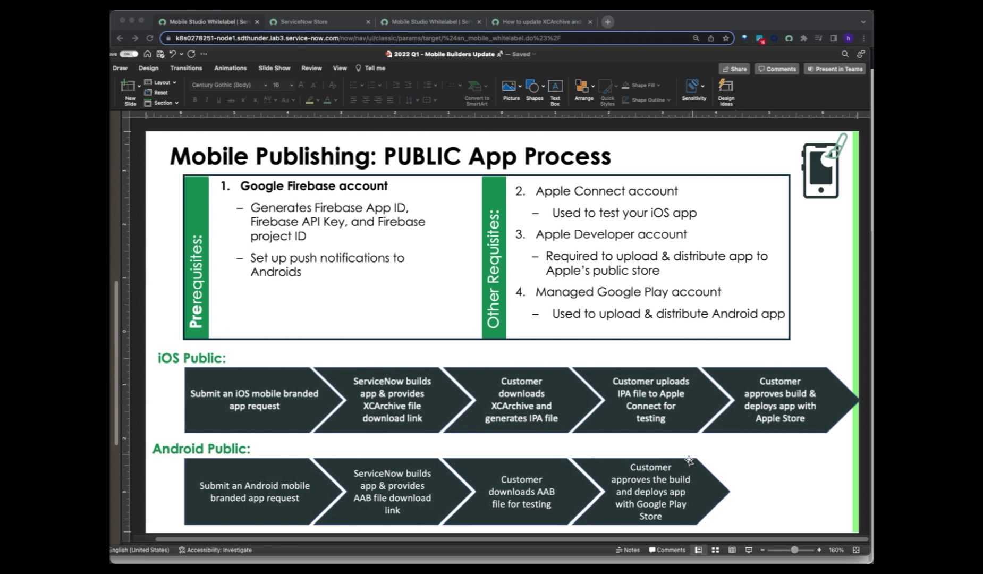
- Approve the Onboarding App's Public HB build, confirming Android 13.5.0 and iOS 13.5.1 are approved
left_click(643, 24)
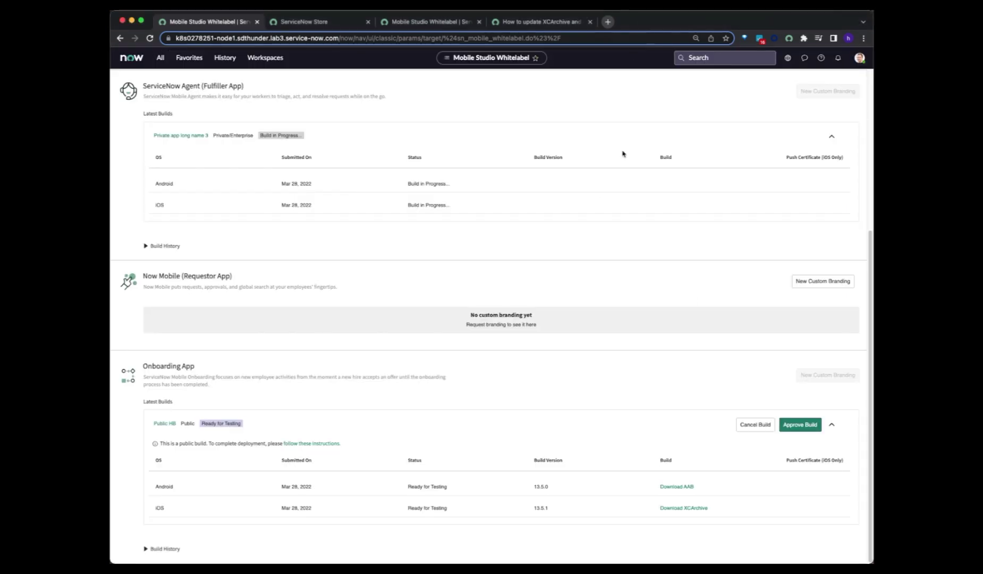
left_click(795, 430)
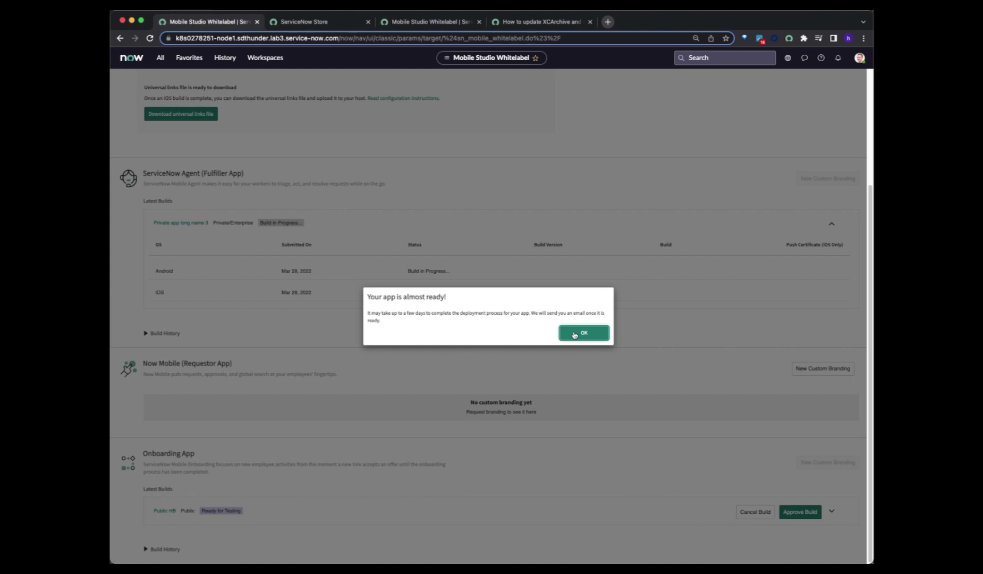
left_click(575, 334)
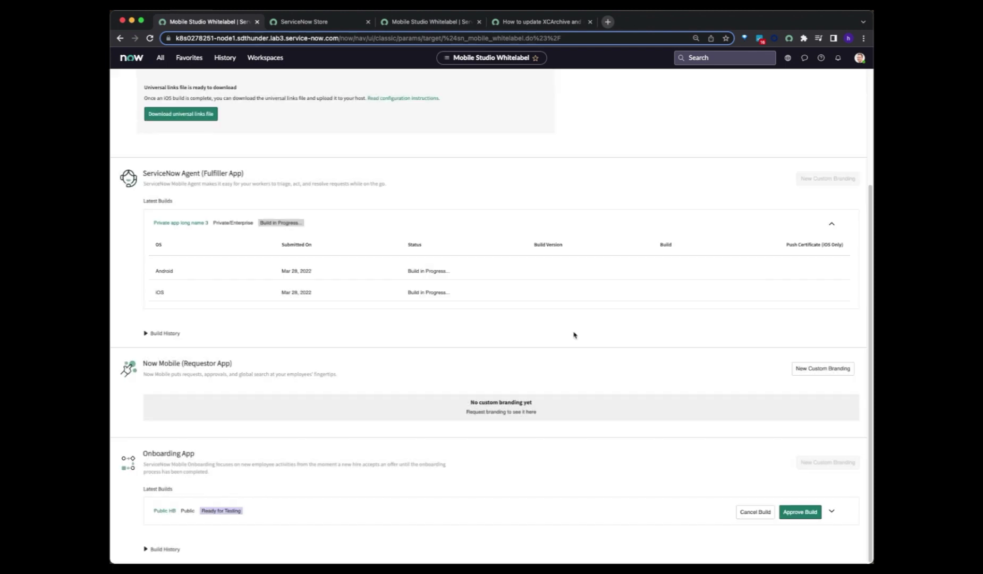
left_click(814, 519)
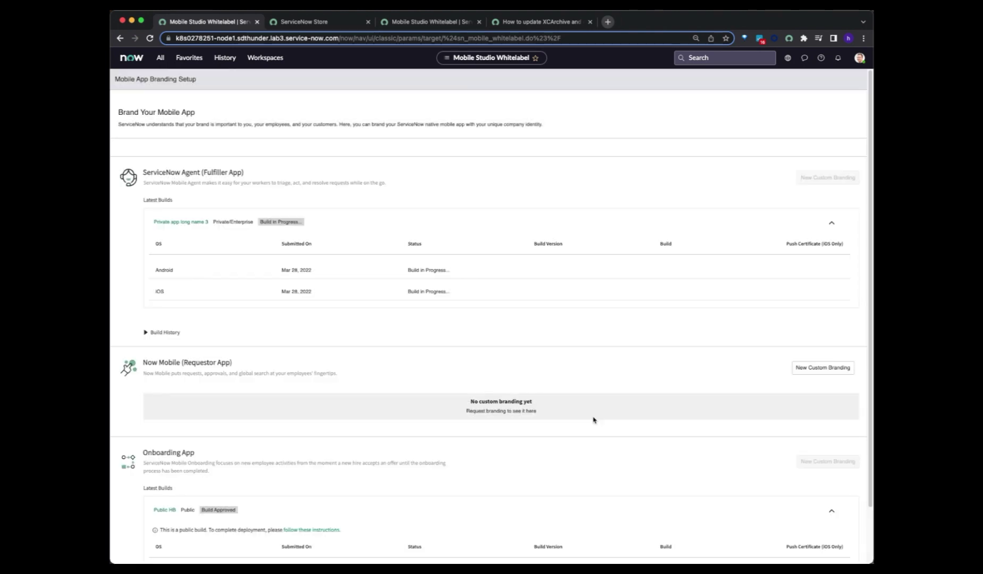
scroll(594, 420, "down", 3)
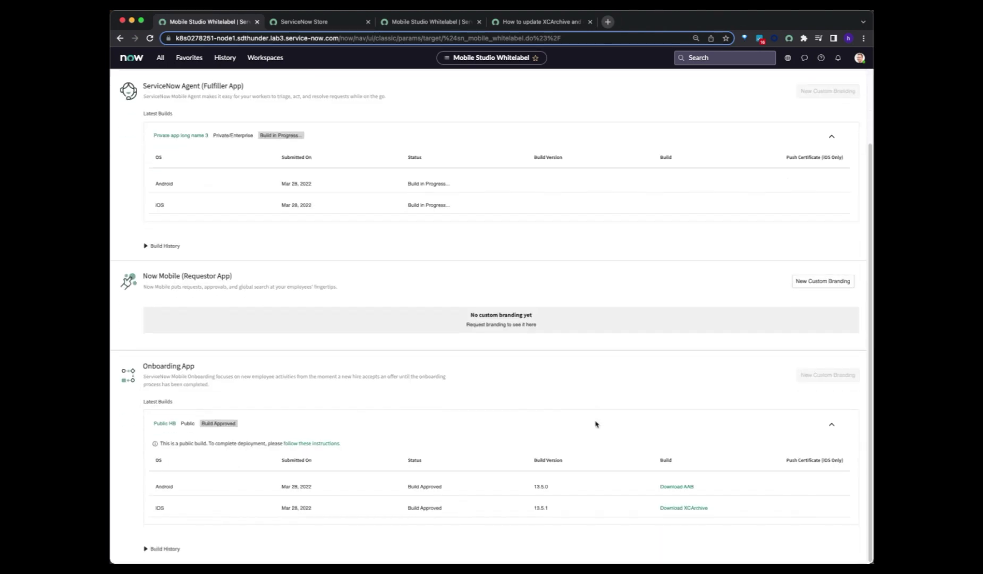
scroll(595, 424, "up", 5)
scroll(292, 463, "down", 3)
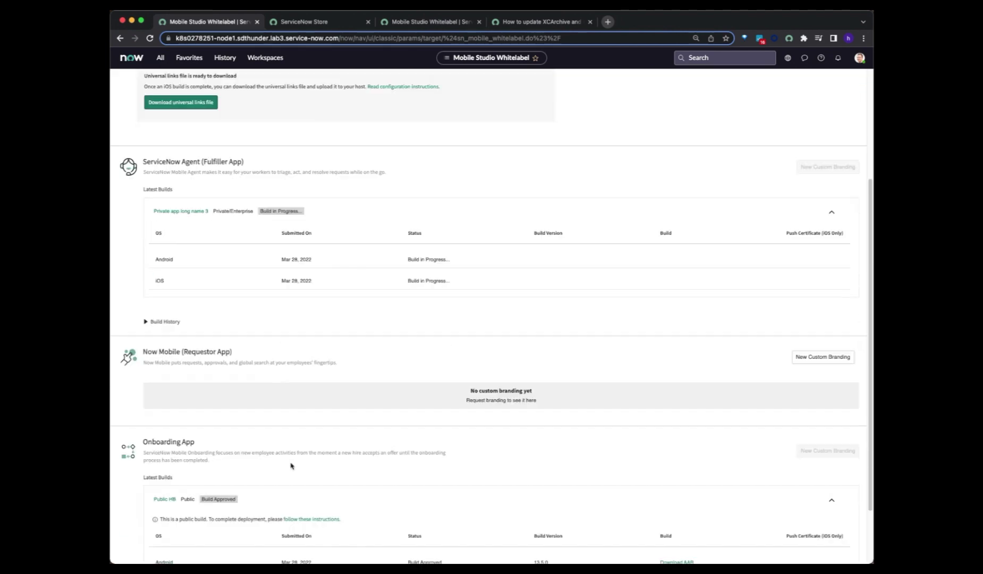
scroll(291, 465, "down", 3)
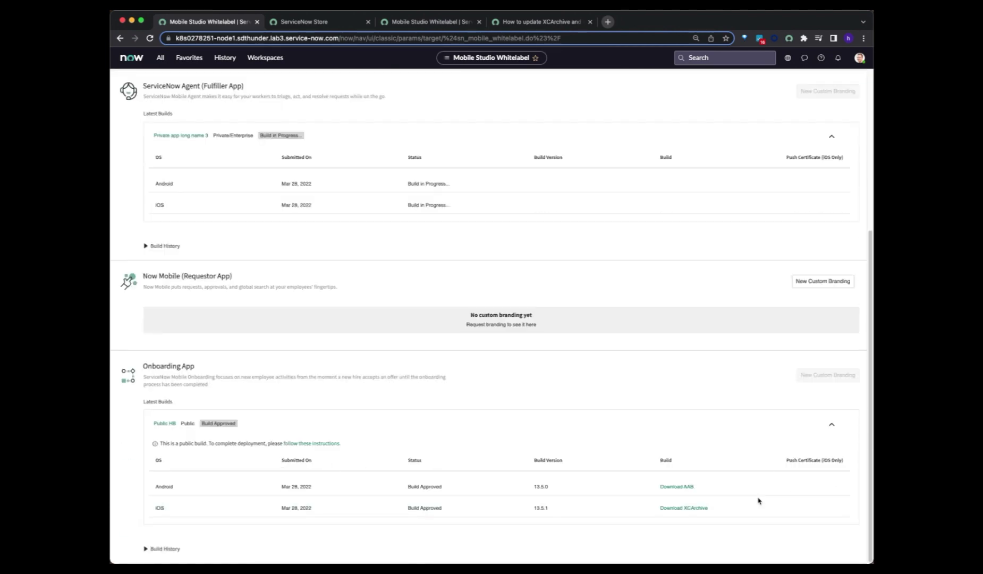